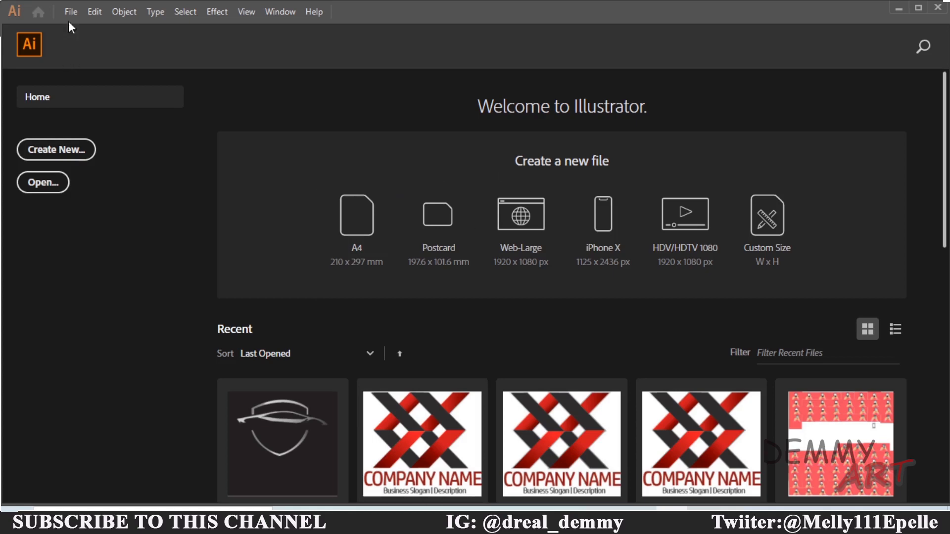
Open the New Document dialog from the File menu
left_click(70, 12)
left_click(83, 27)
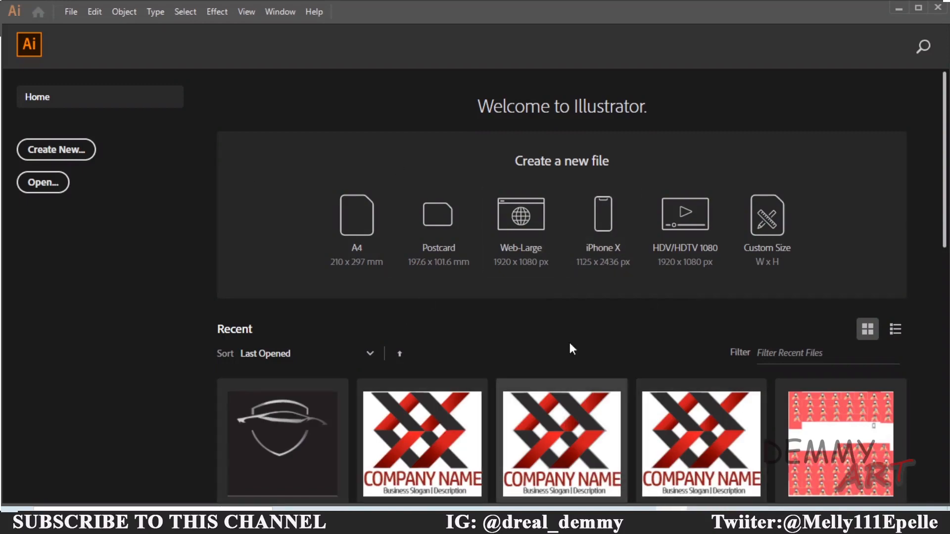
left_click(70, 12)
left_click(81, 31)
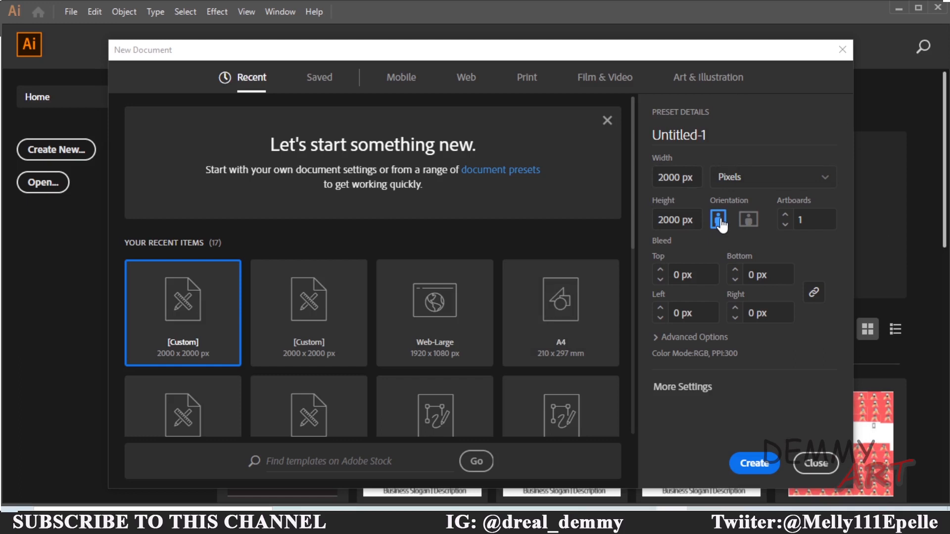
Name the new document Company logo
double_click(719, 130)
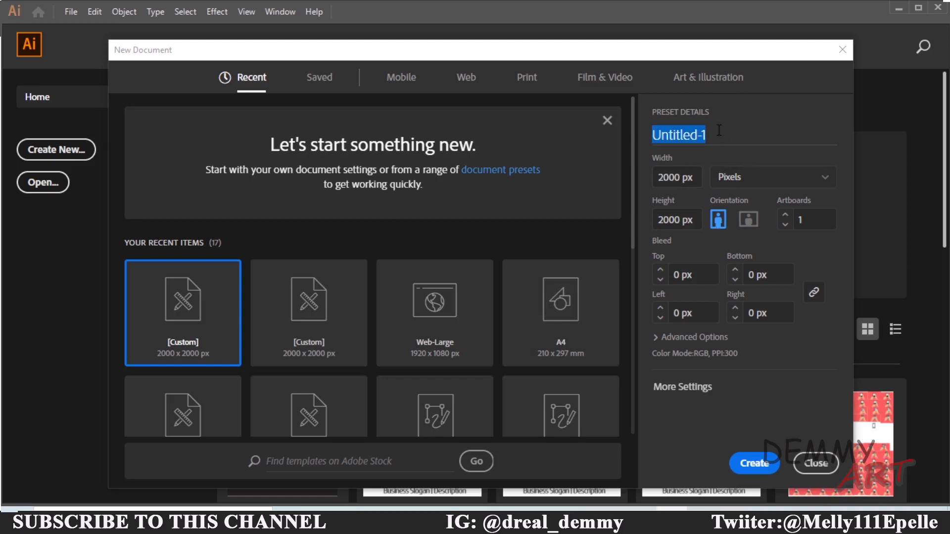
key("BackSpace")
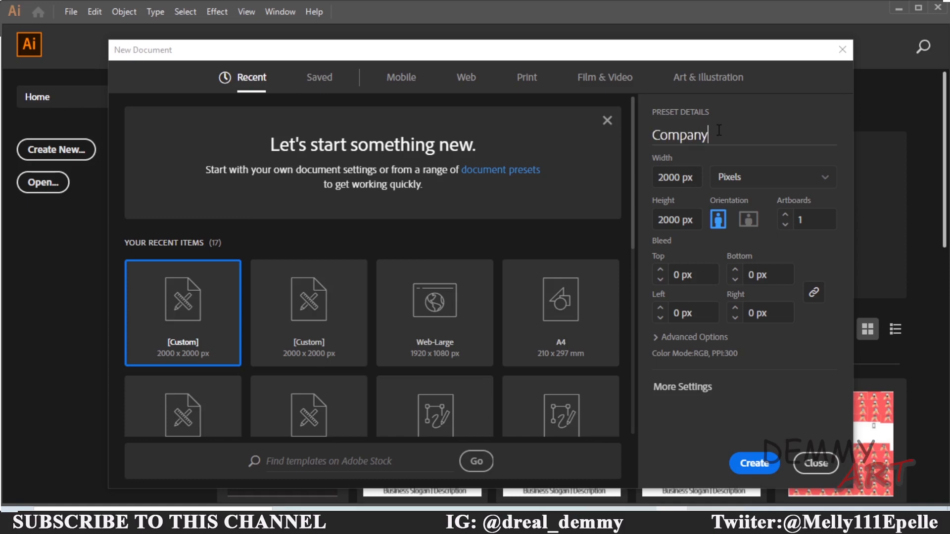
type("Company logo")
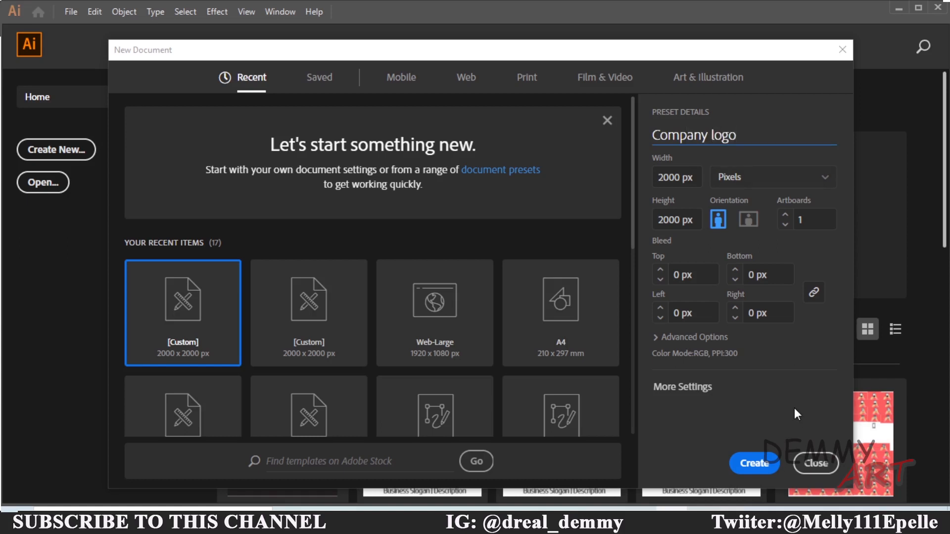
Expand the advanced options, keep High (300 ppi) raster effects, and create the 2000 x 2000 px document
left_click(662, 339)
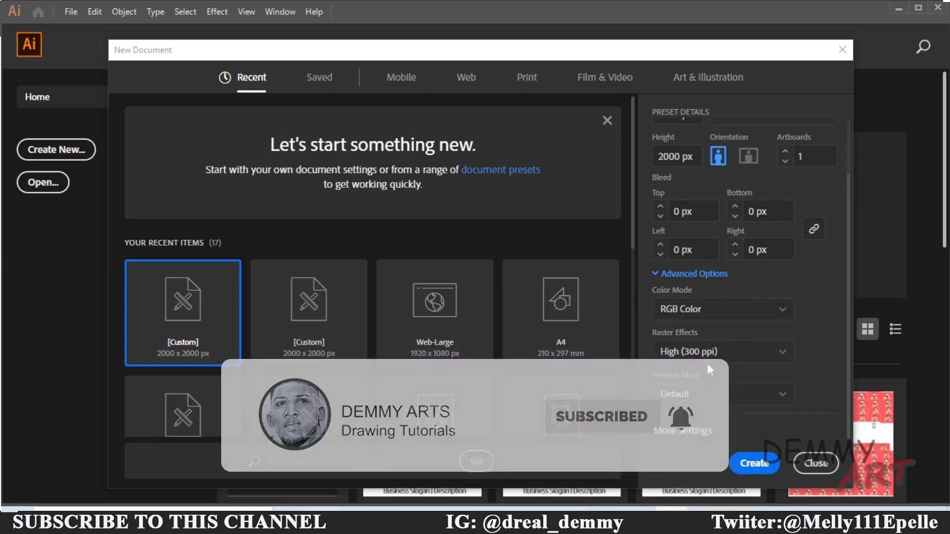
left_click(709, 360)
left_click(745, 442)
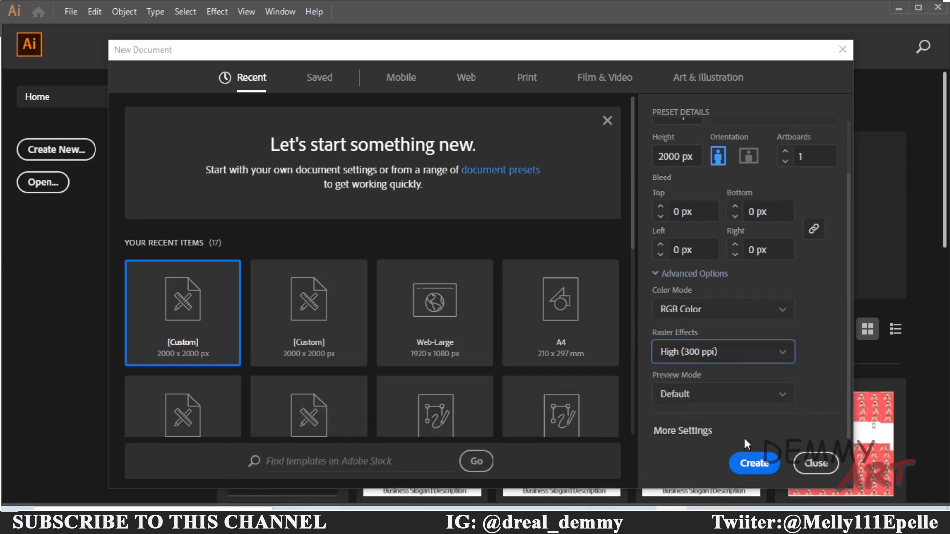
left_click(753, 462)
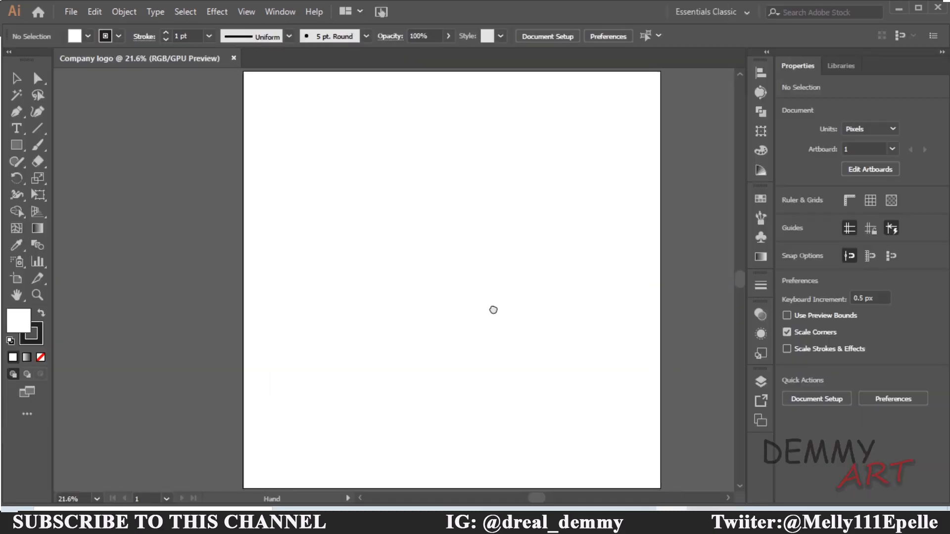
Turn on the grid display for the artboard
left_click_drag(493, 309, 462, 306)
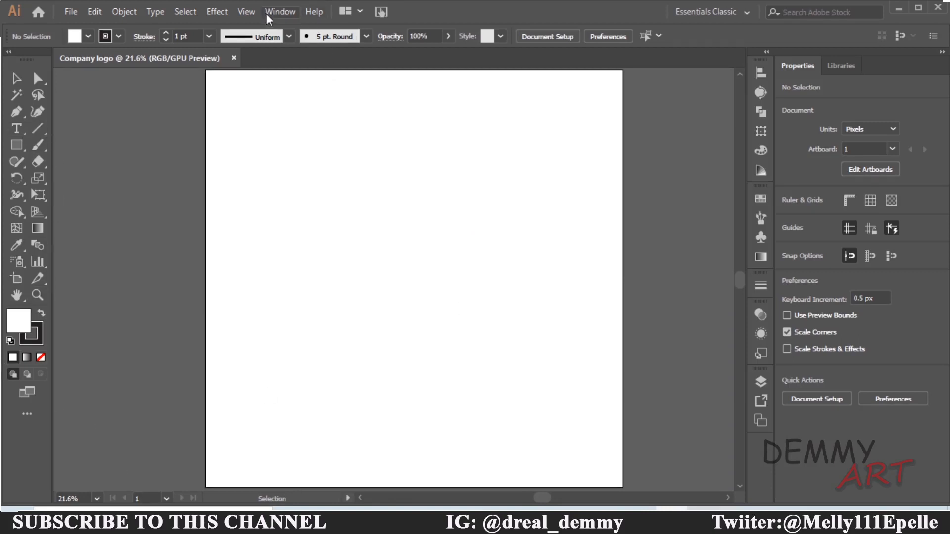
left_click(246, 12)
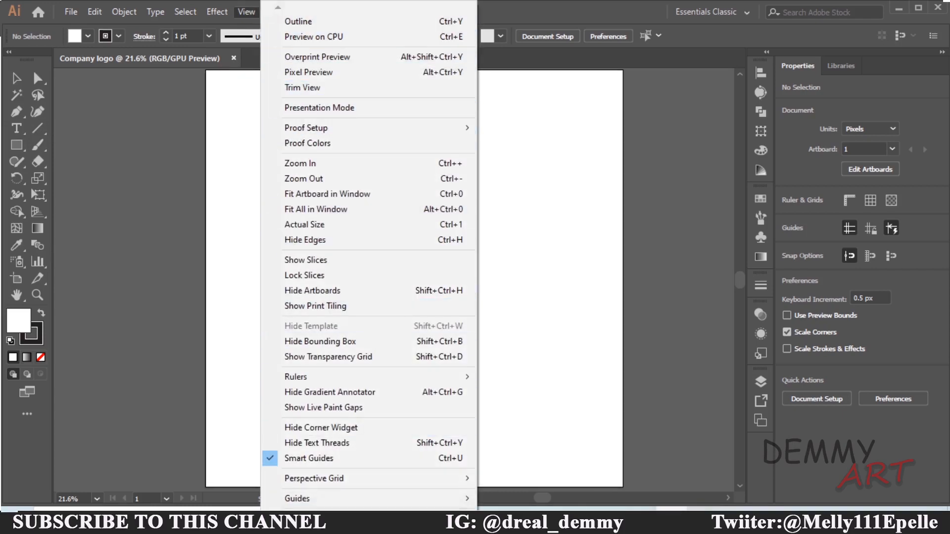
scroll(302, 475, "down", 4)
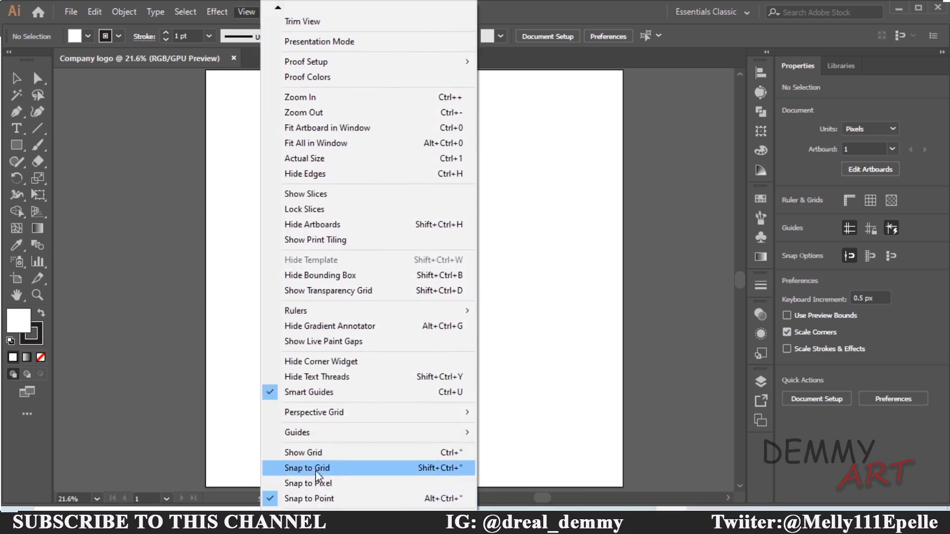
left_click(312, 453)
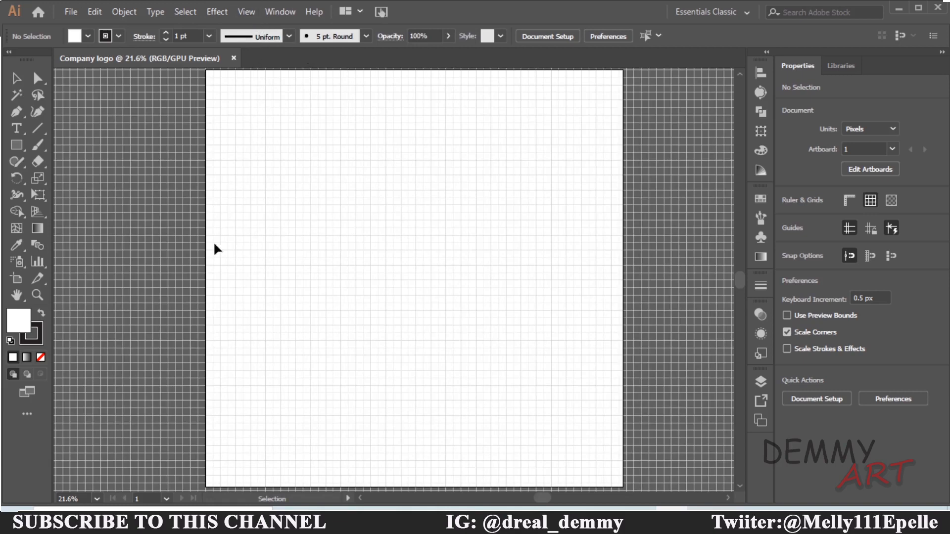
Draw a square rectangle about 1870 x 1870 px covering most of the artboard
left_click(16, 145)
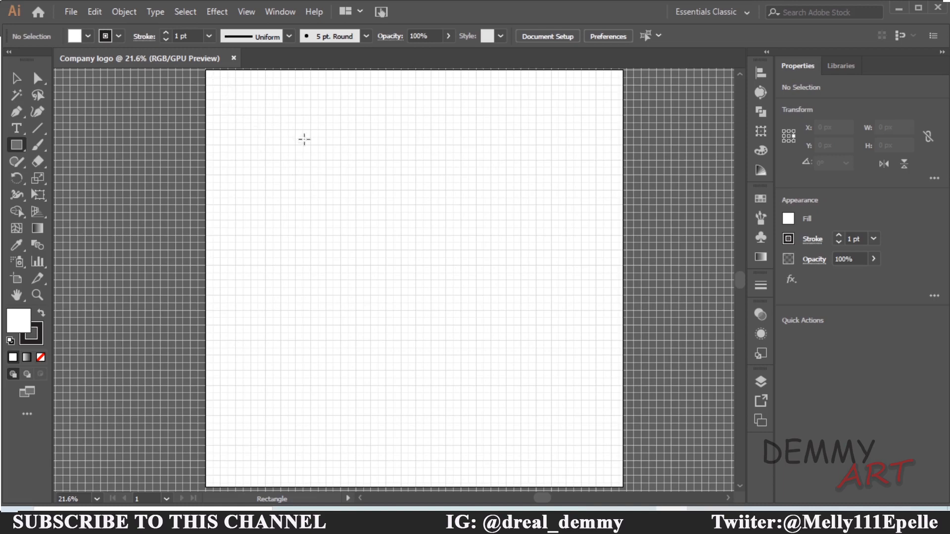
key("space")
mouse_move(304, 139)
left_mouse_down()
mouse_move(304, 165)
mouse_move(295, 143)
left_mouse_up()
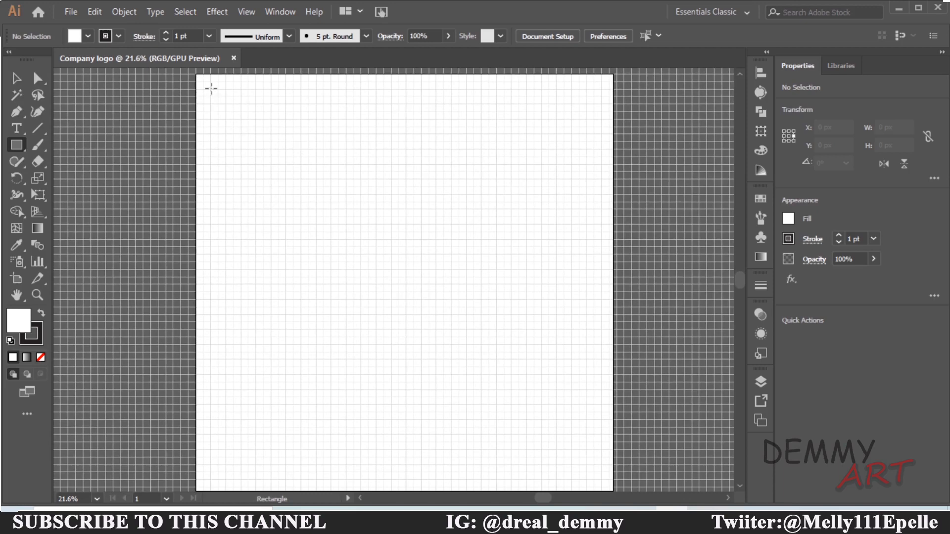
left_click_drag(211, 89, 602, 476)
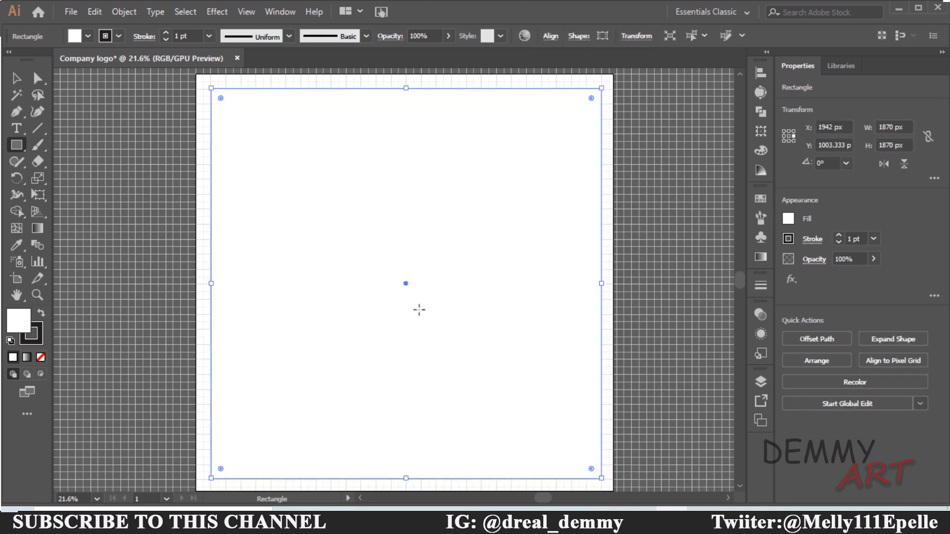
Set the rectangle's fill to none and its stroke weight to 2 pt
left_click(87, 36)
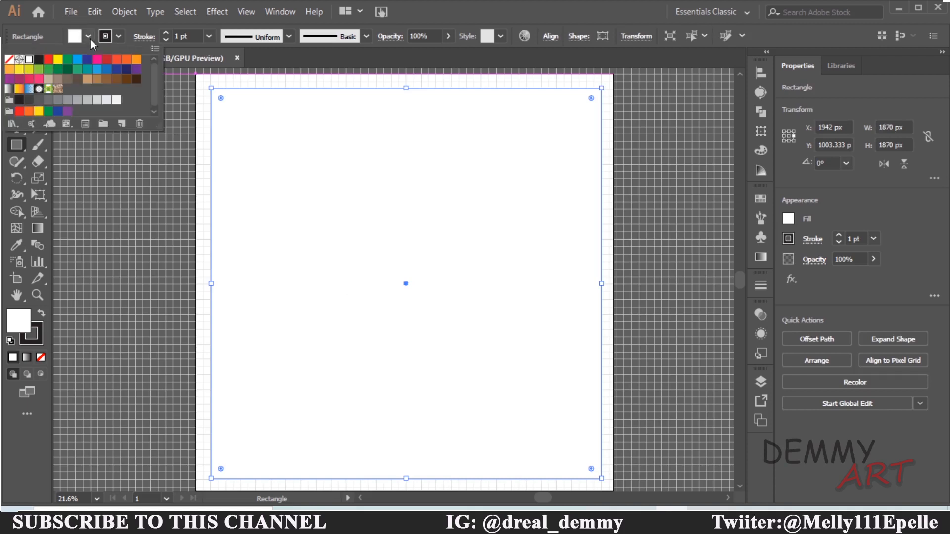
left_click(10, 60)
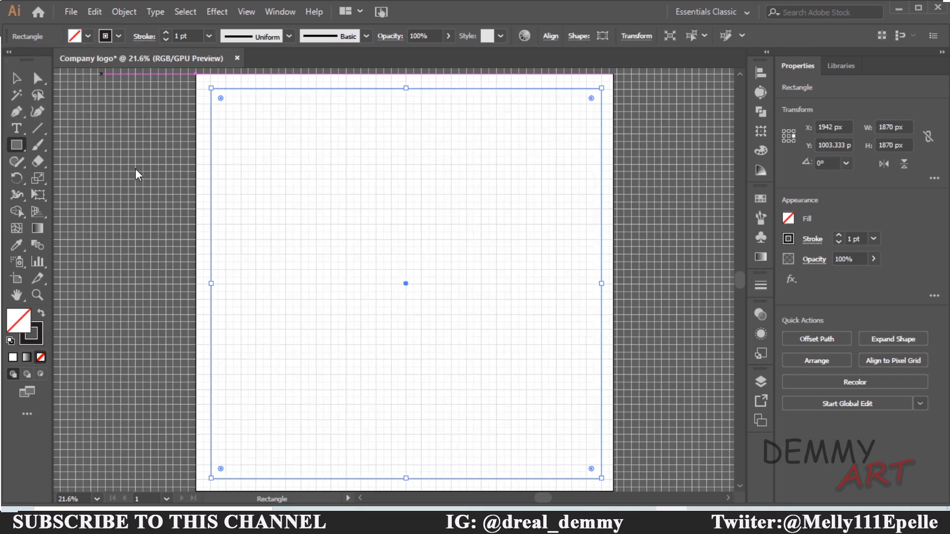
left_click(209, 35)
left_click(220, 112)
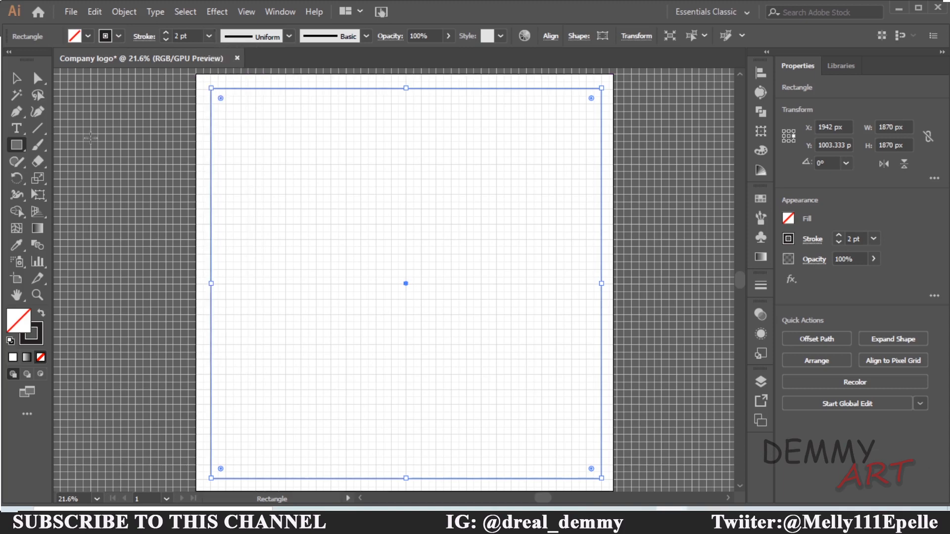
Inspect the Layers panel and close it again
left_click(91, 138)
left_click(507, 281)
left_click(760, 381)
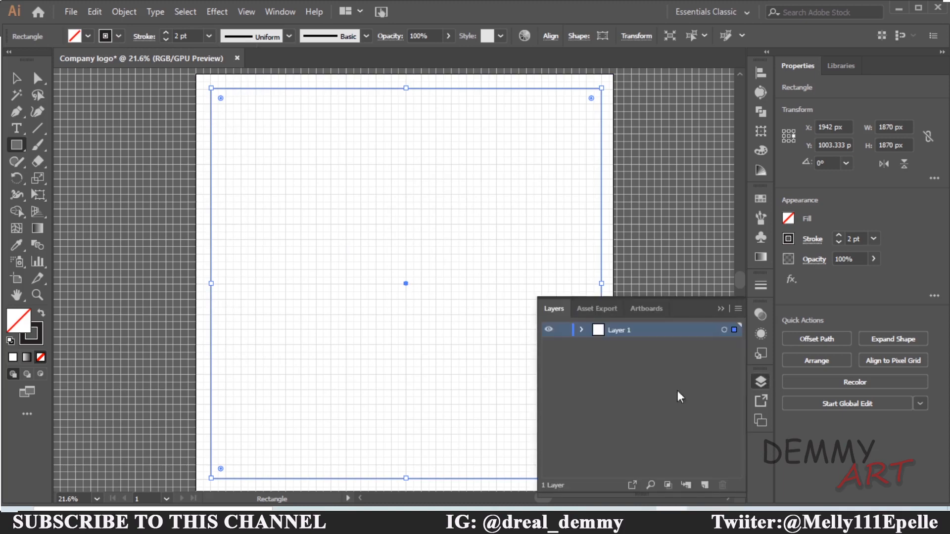
left_click(721, 307)
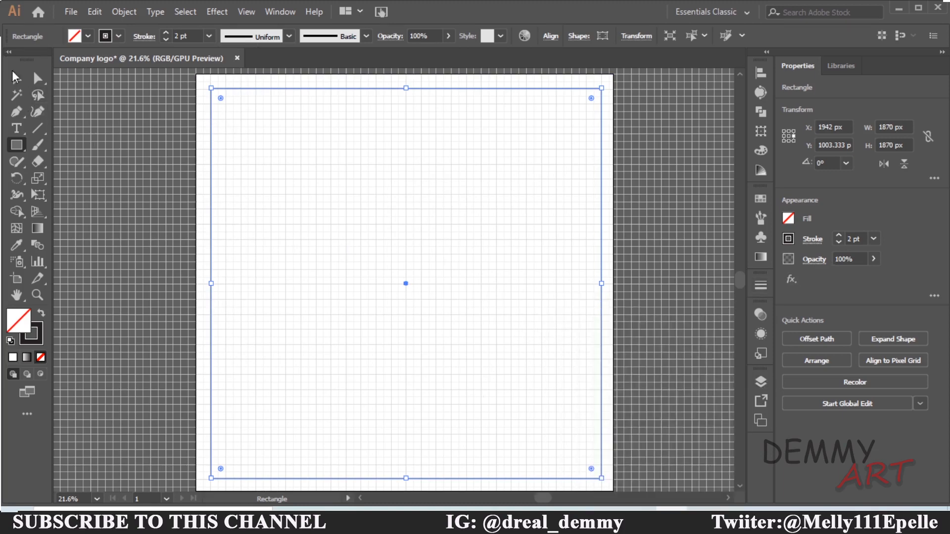
Draw a vertical line with the Pen tool from the top edge to the bottom edge through the artboard's center, then deselect
left_click(17, 78)
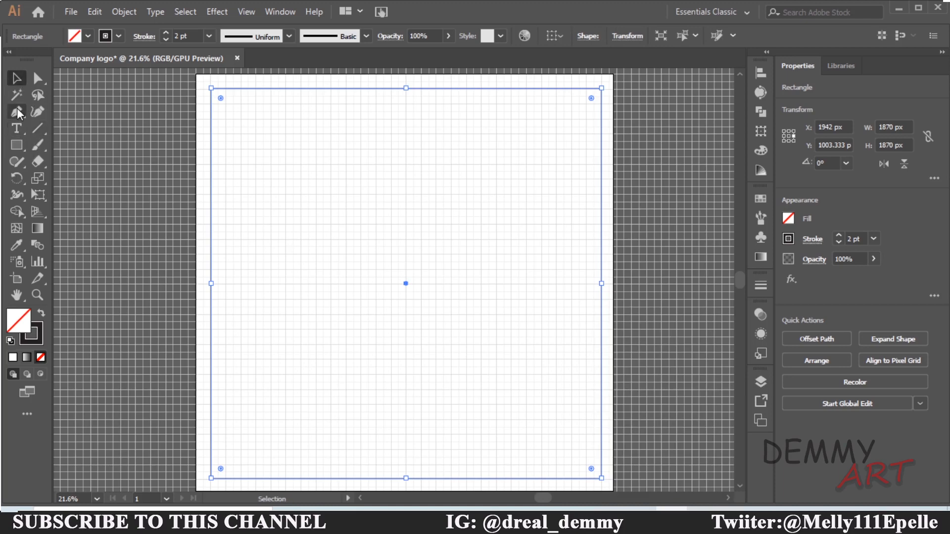
left_click(18, 112)
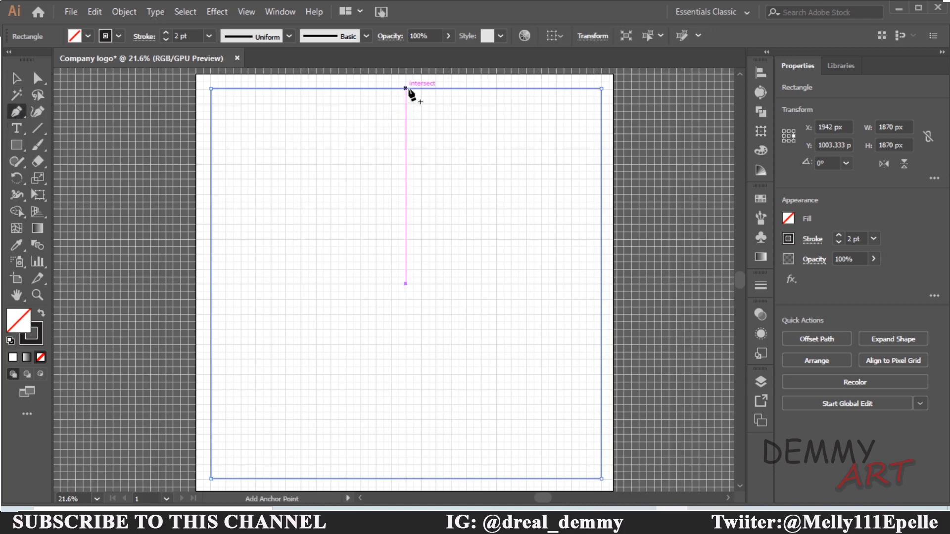
left_click(406, 89)
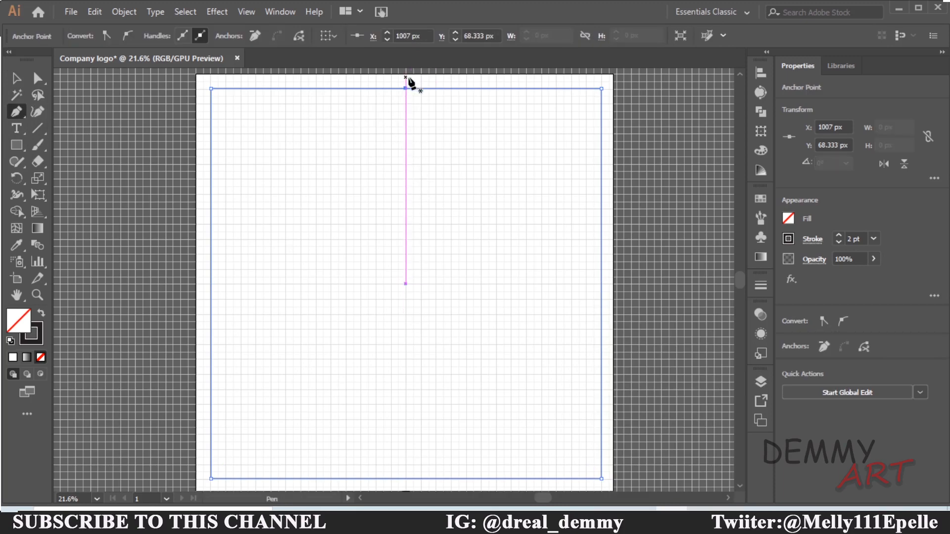
left_click(406, 78)
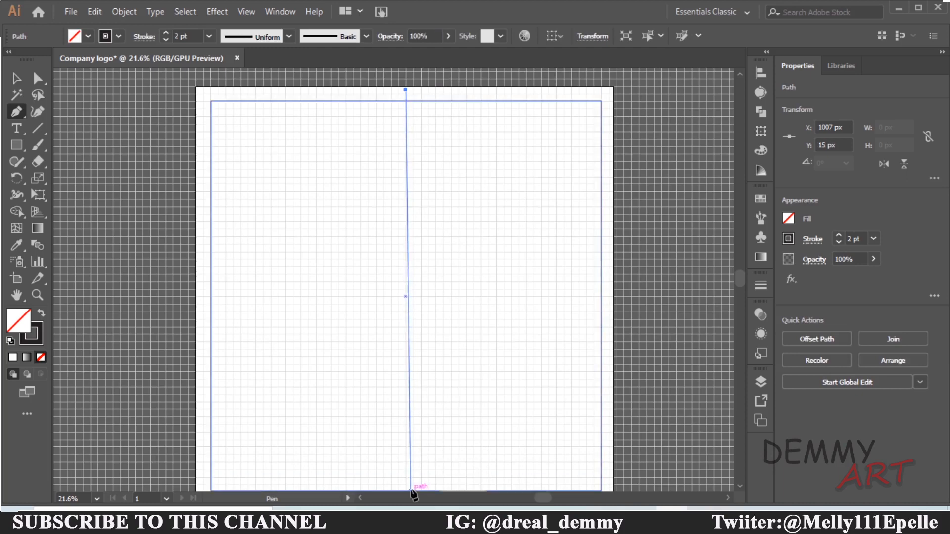
key("space")
left_click_drag(419, 434, 421, 347)
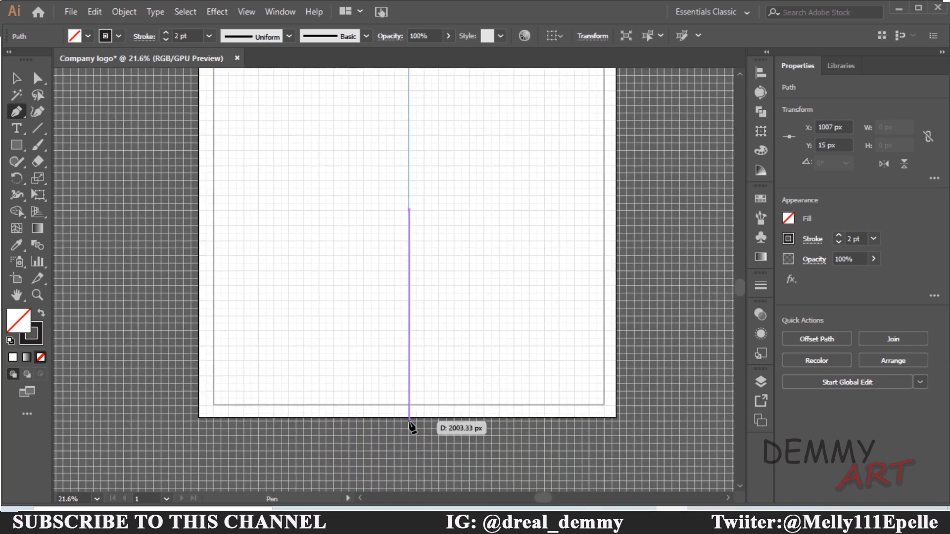
left_click(408, 418)
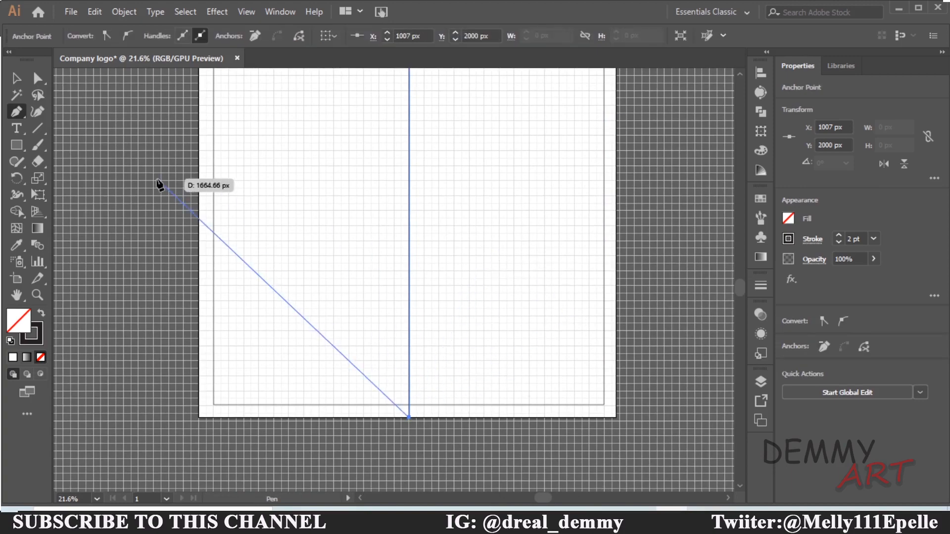
key("Escape")
left_click(23, 77)
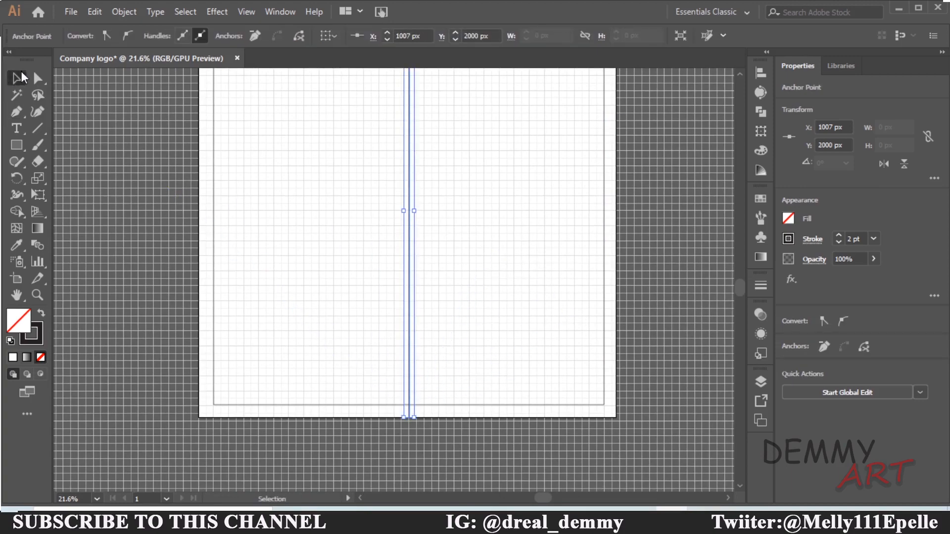
left_click_drag(449, 189, 436, 273)
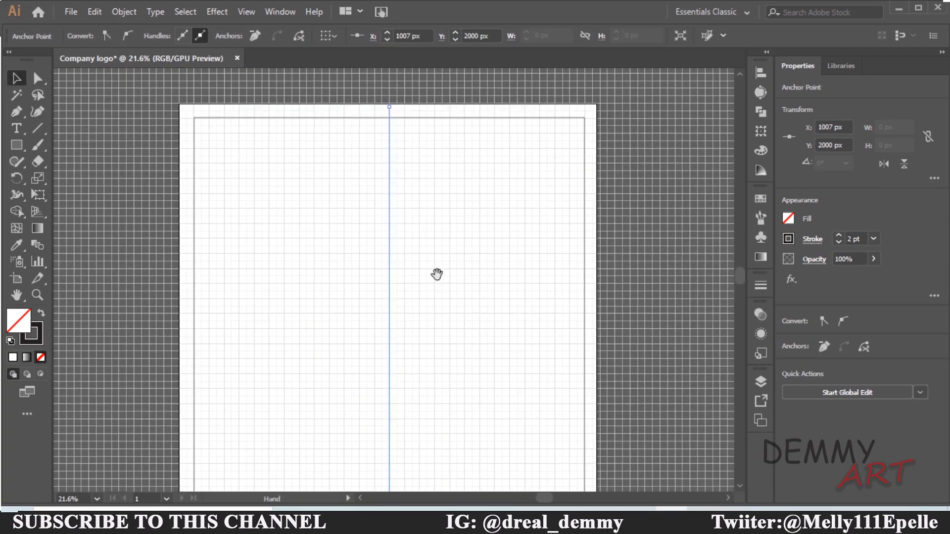
left_click(460, 290)
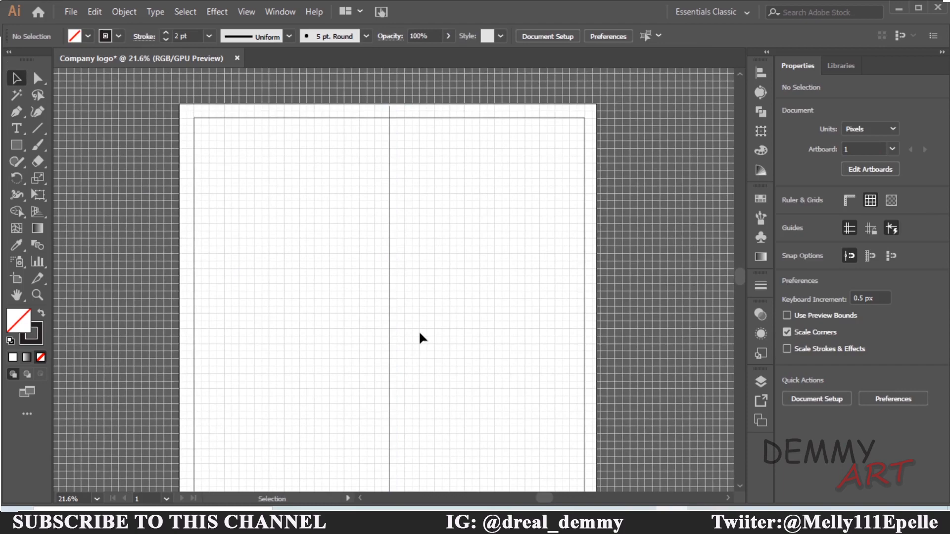
Draw a horizontal line with the Pen tool across the artboard's middle from the left edge to the right edge, then deselect
left_click(19, 118)
left_click_drag(498, 384, 498, 357)
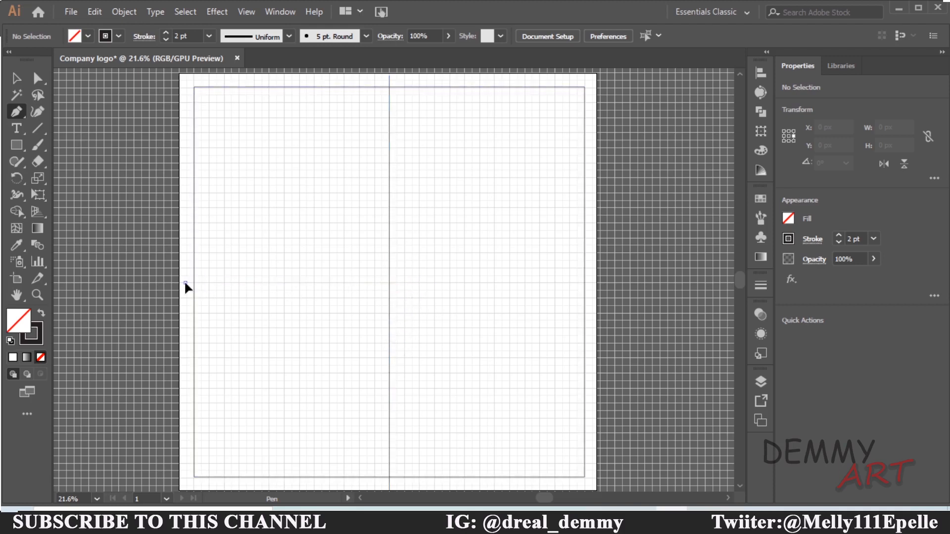
mouse_move(187, 283)
left_mouse_down()
mouse_move(341, 284)
mouse_move(176, 283)
mouse_move(187, 284)
left_mouse_up()
left_click(596, 282)
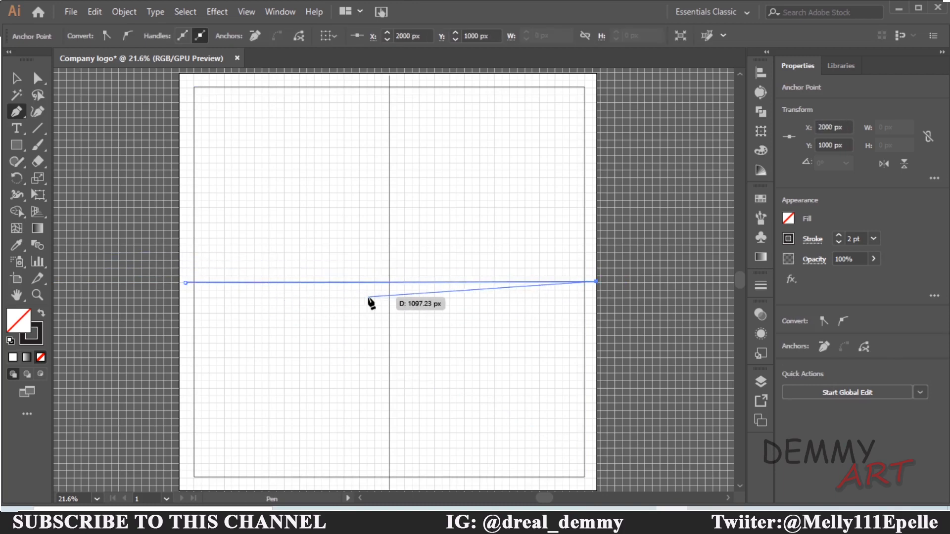
key("Escape")
left_click(22, 75)
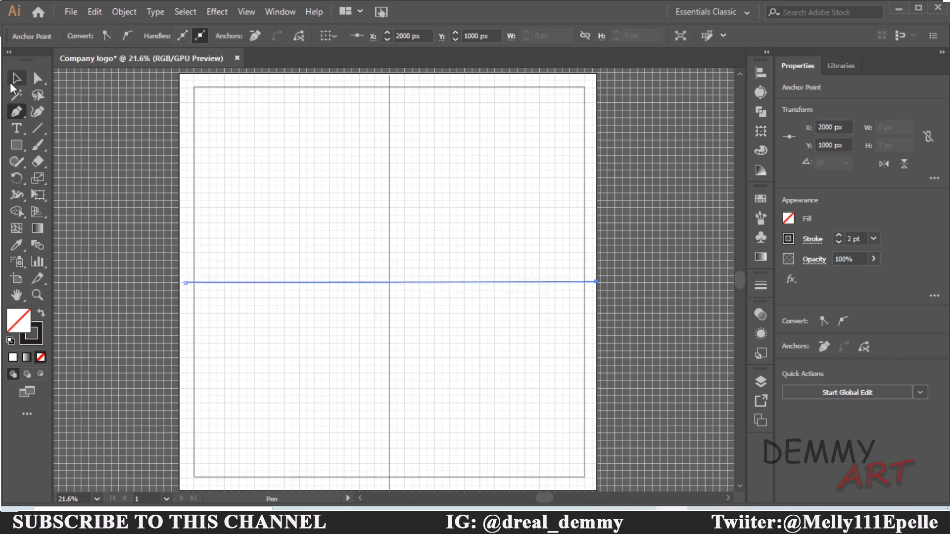
left_click(411, 349)
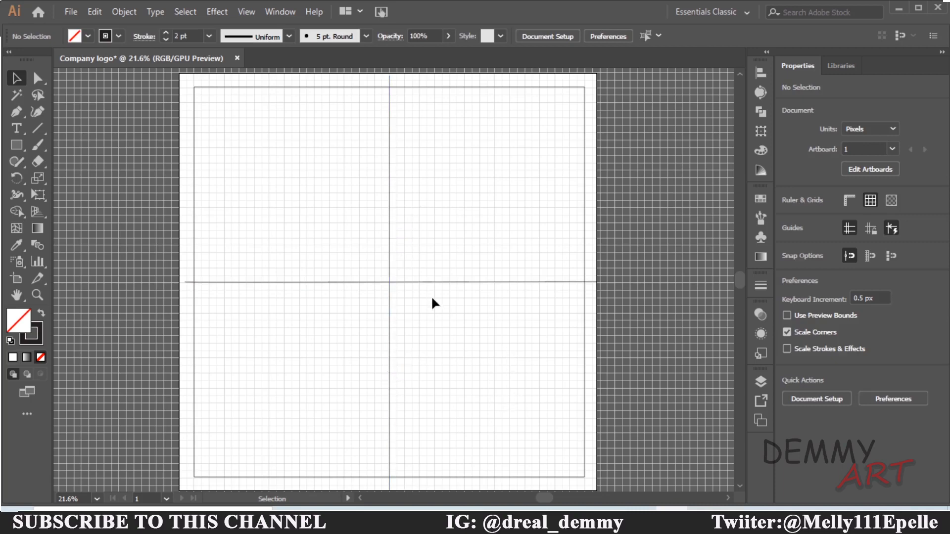
scroll(430, 297, "right", 1)
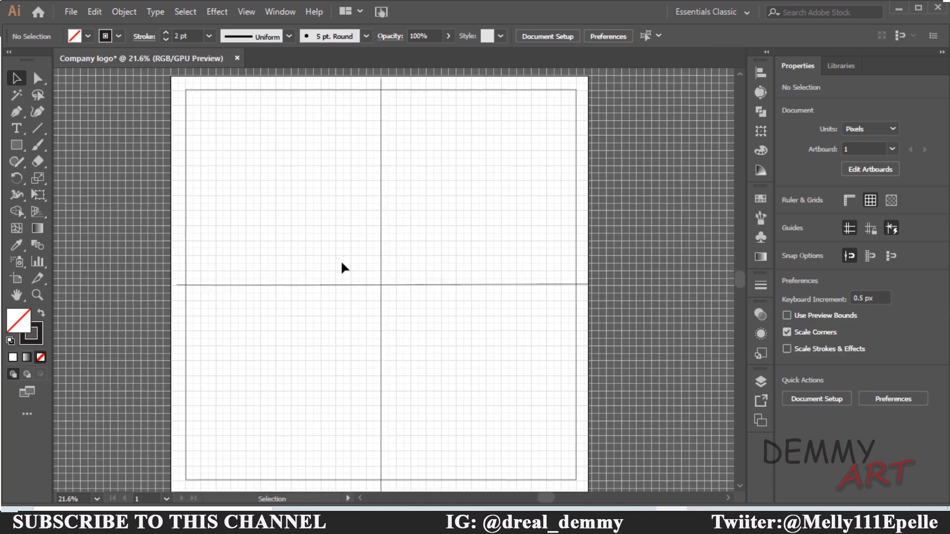
Draw a diagonal line with the Pen tool from the artboard's top edge right of center down to the left end of the horizontal center line
left_click(12, 112)
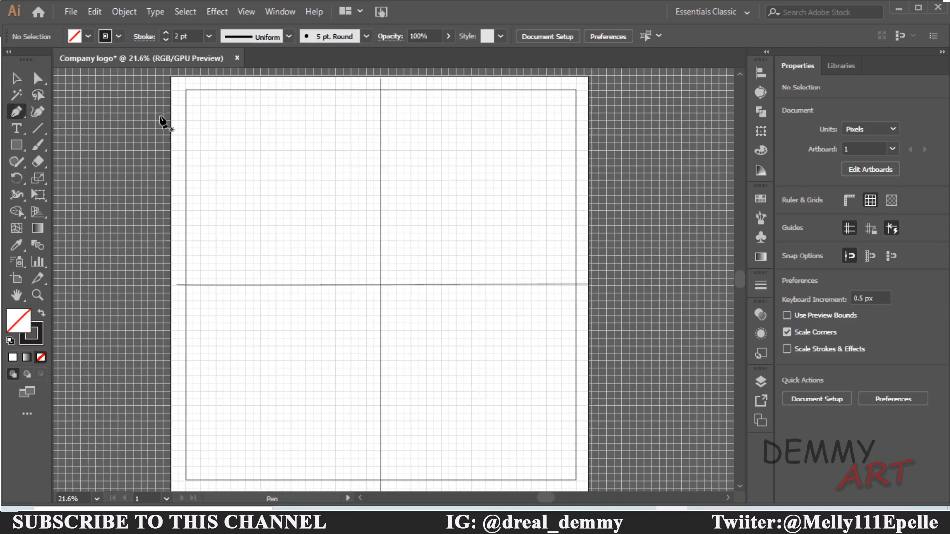
left_click(411, 77)
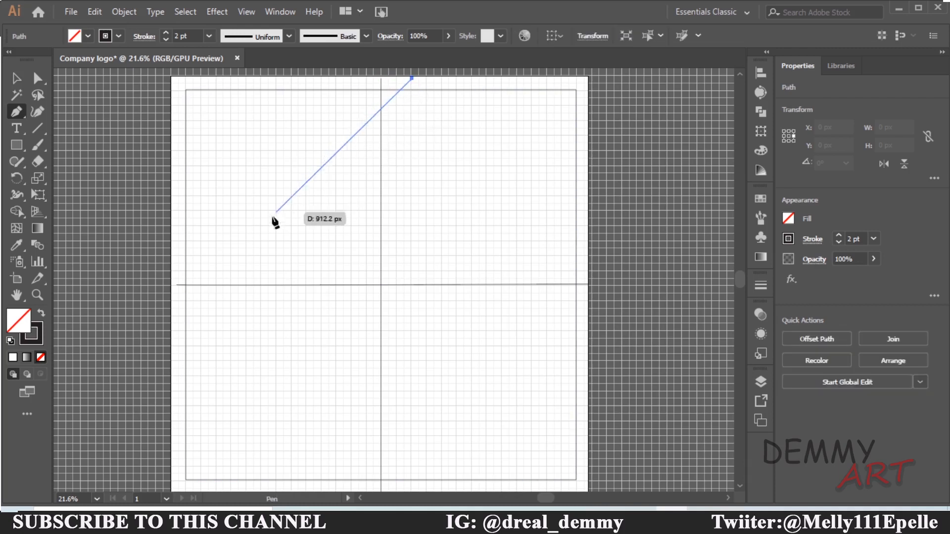
left_click(176, 279)
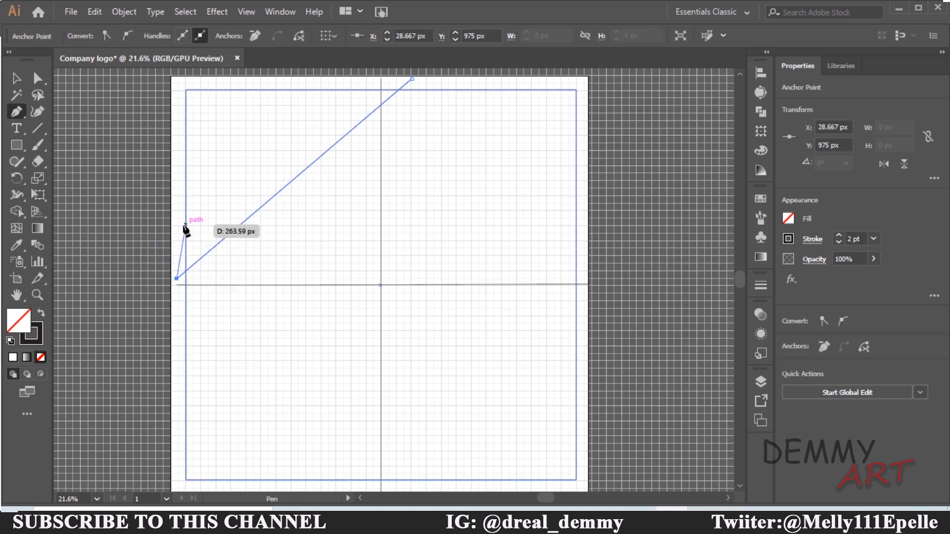
key("Escape")
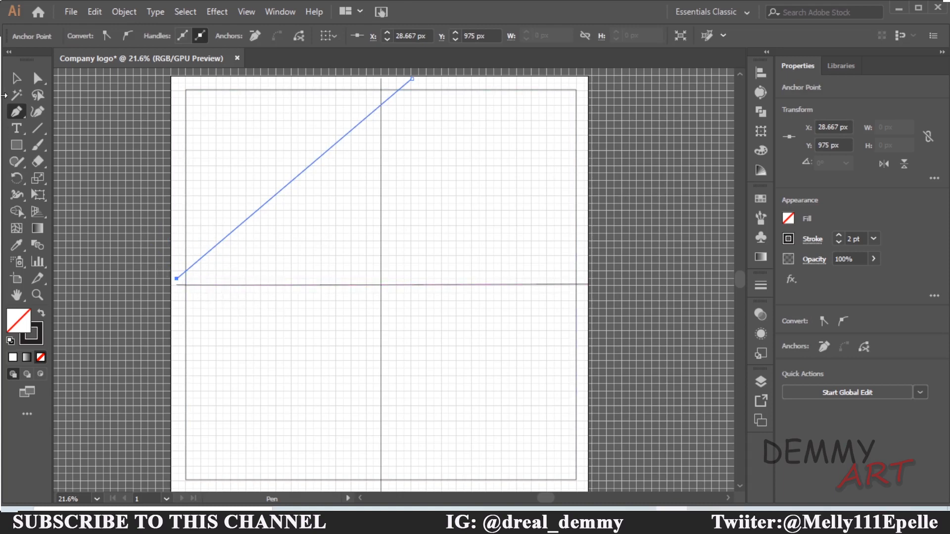
left_click(17, 79)
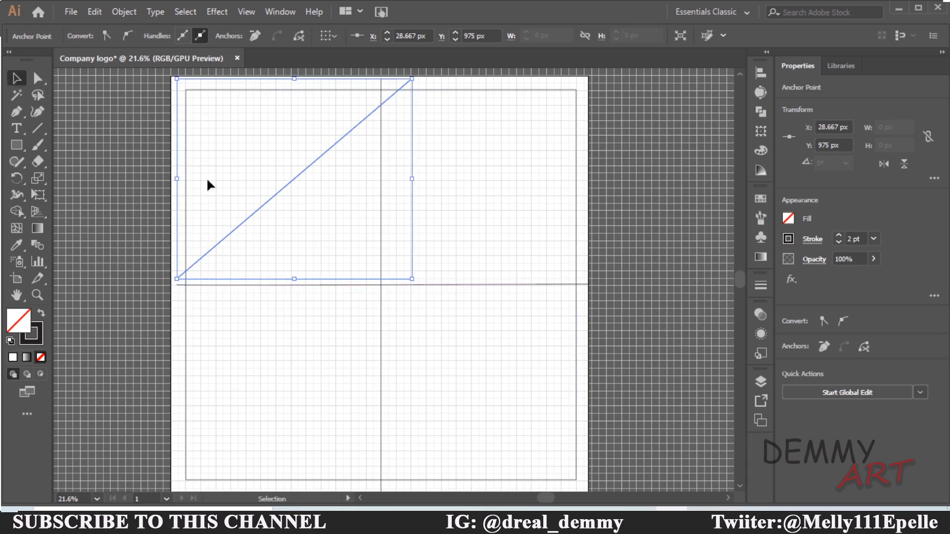
Duplicate the diagonal line and move the copy to sit parallel just right of the original, then deselect
key("ctrl+c")
key("ctrl+v")
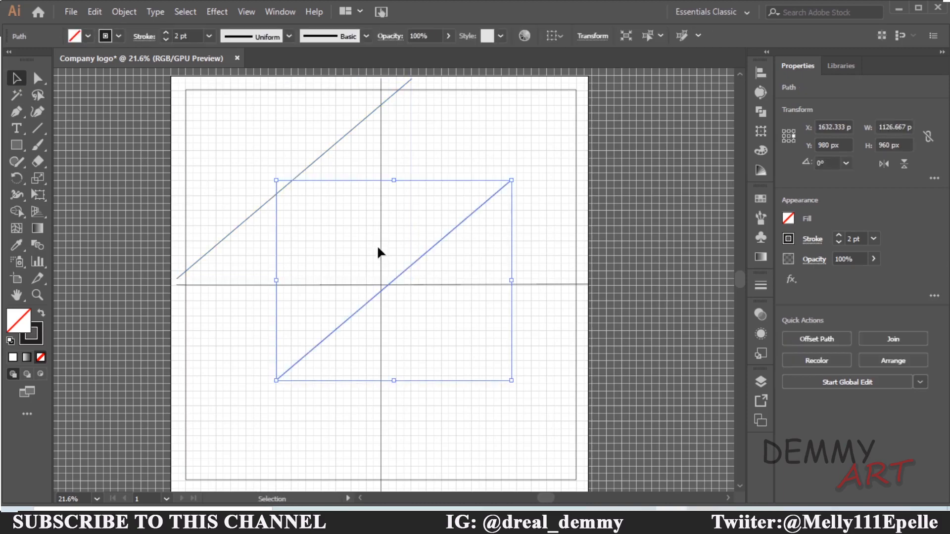
left_click_drag(390, 280, 330, 192)
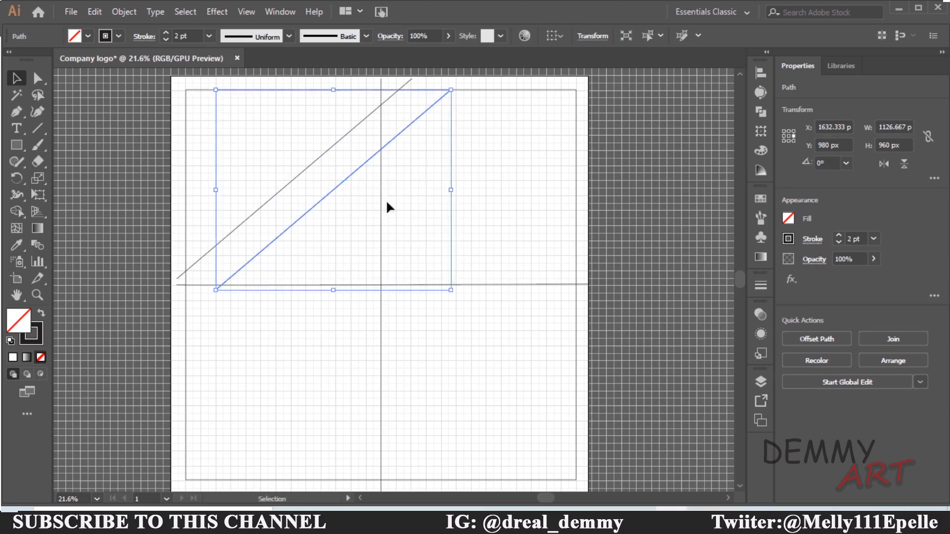
left_click(347, 186)
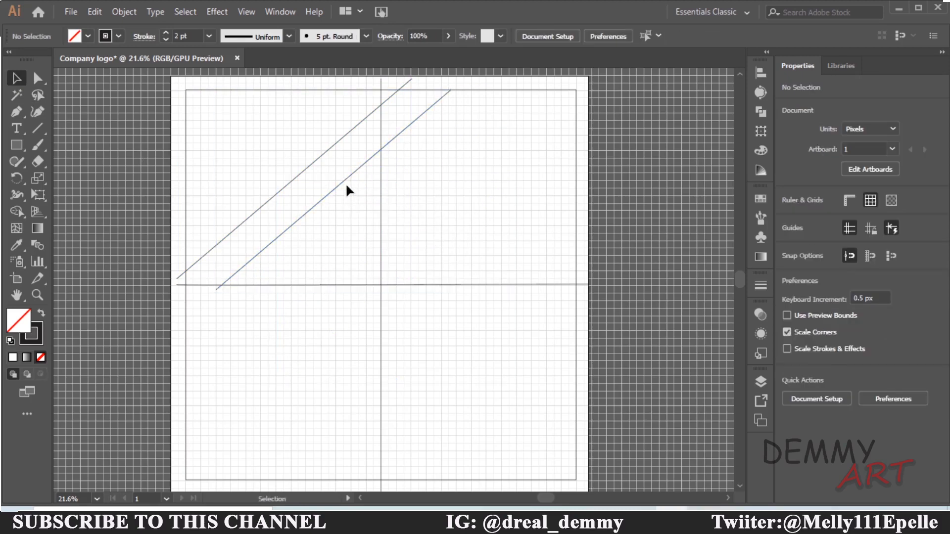
Select both parallel diagonal lines and group them
left_click(337, 186)
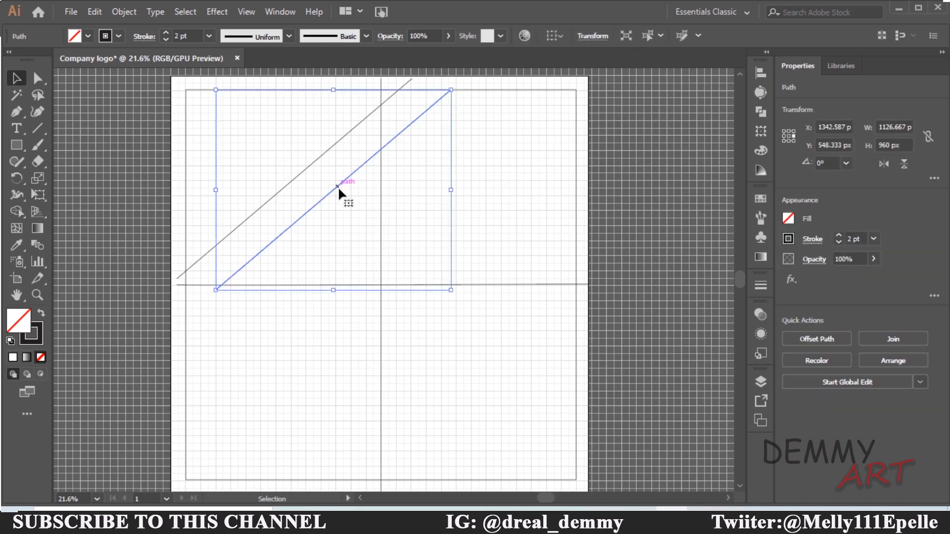
left_click(309, 165, "shift")
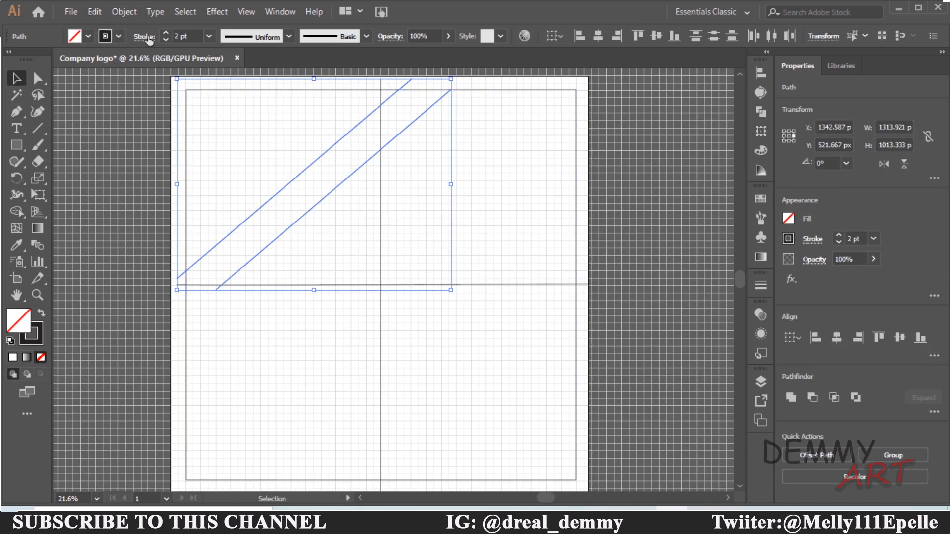
left_click(118, 12)
left_click(173, 57)
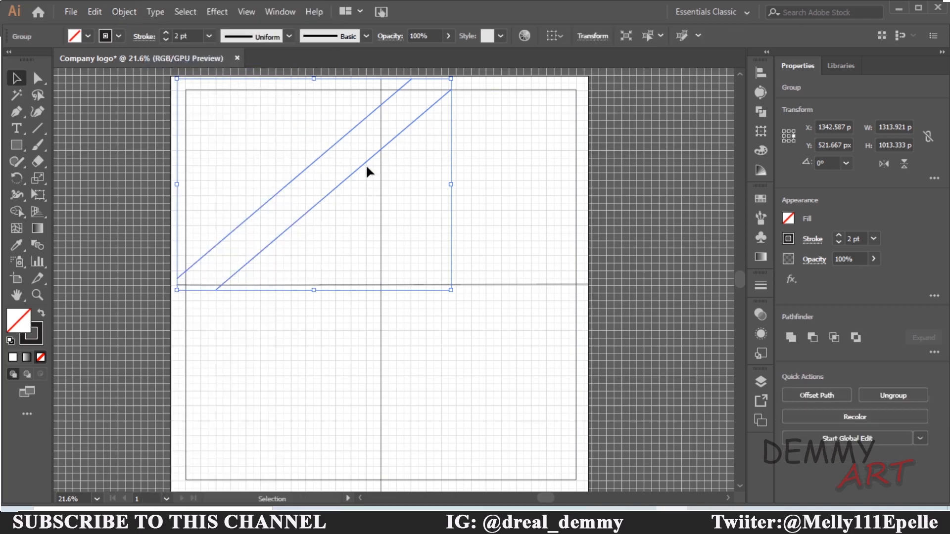
Copy and paste the grouped diagonal lines and nudge the pasted group slightly upward
key("ctrl+c")
key("ctrl+v")
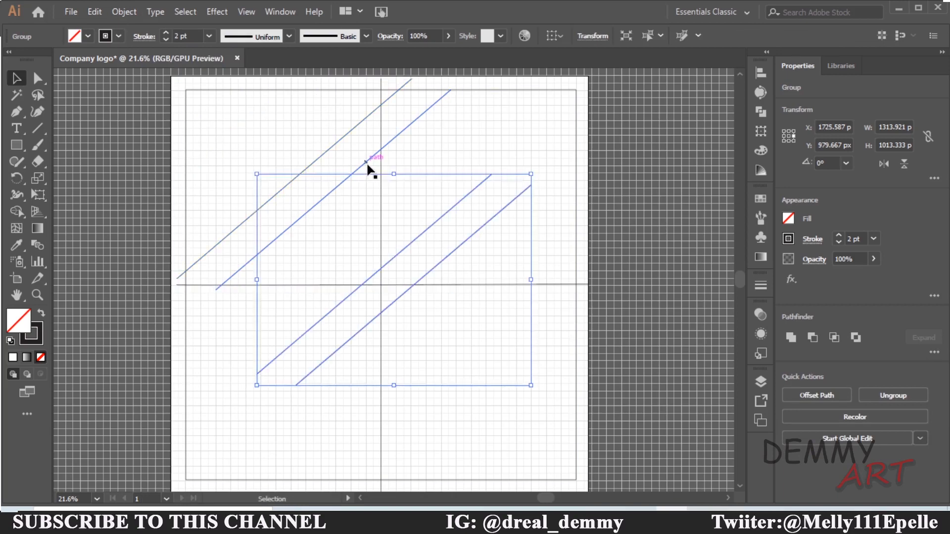
left_click(403, 319)
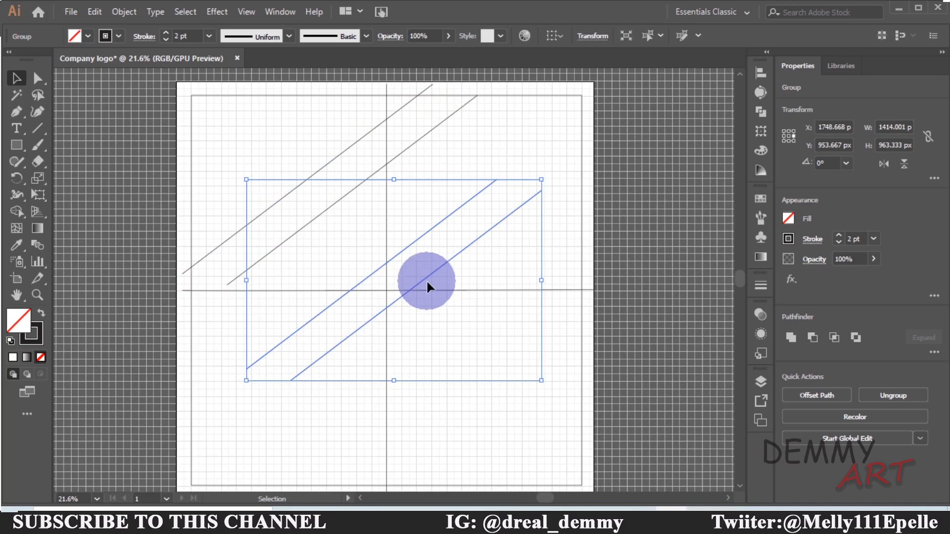
left_click_drag(424, 280, 427, 266)
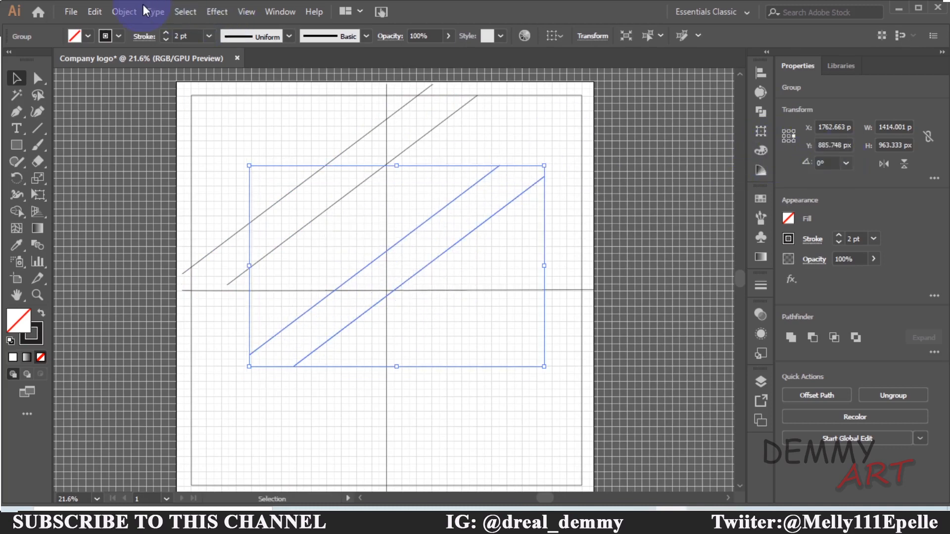
Try reflecting a copy of the pasted group across a vertical axis, then undo it
left_click(128, 13)
mouse_move(188, 23)
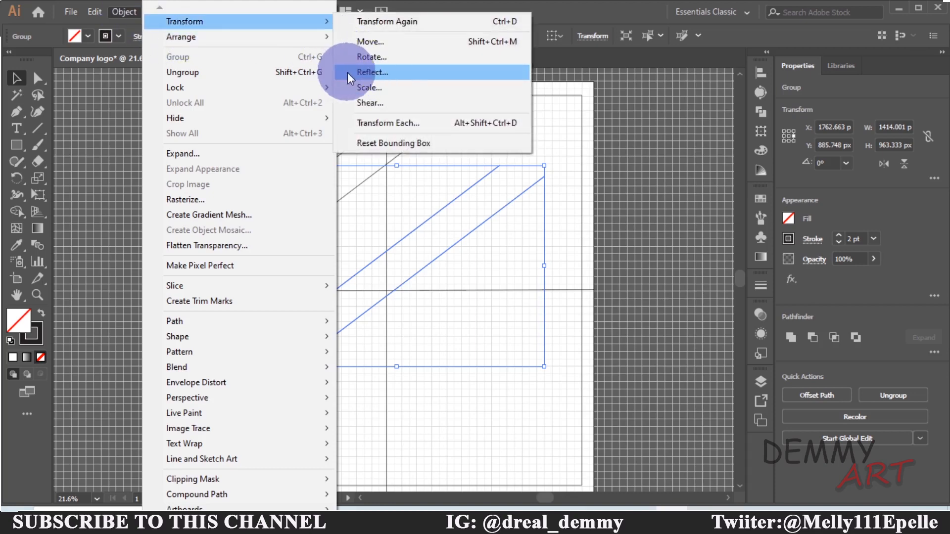
left_click(363, 76)
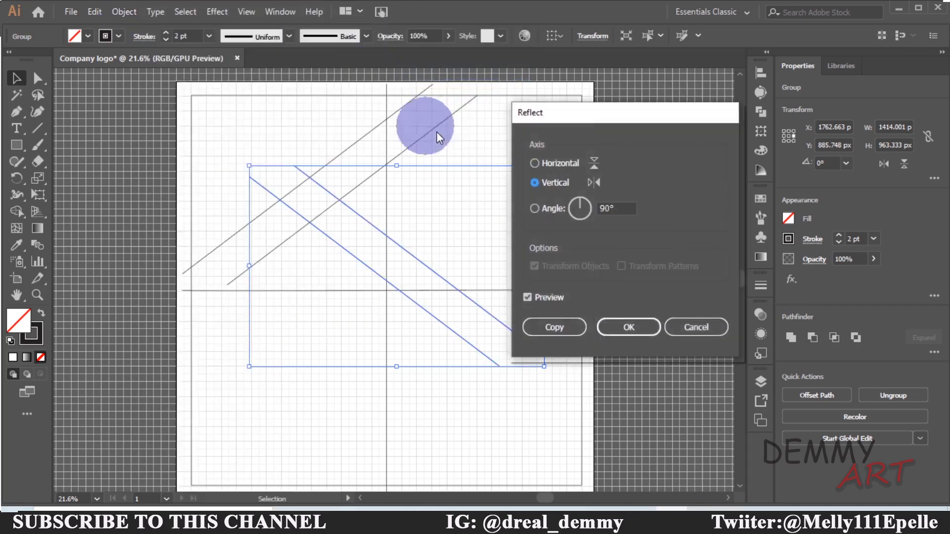
left_click(530, 296)
left_click(529, 296)
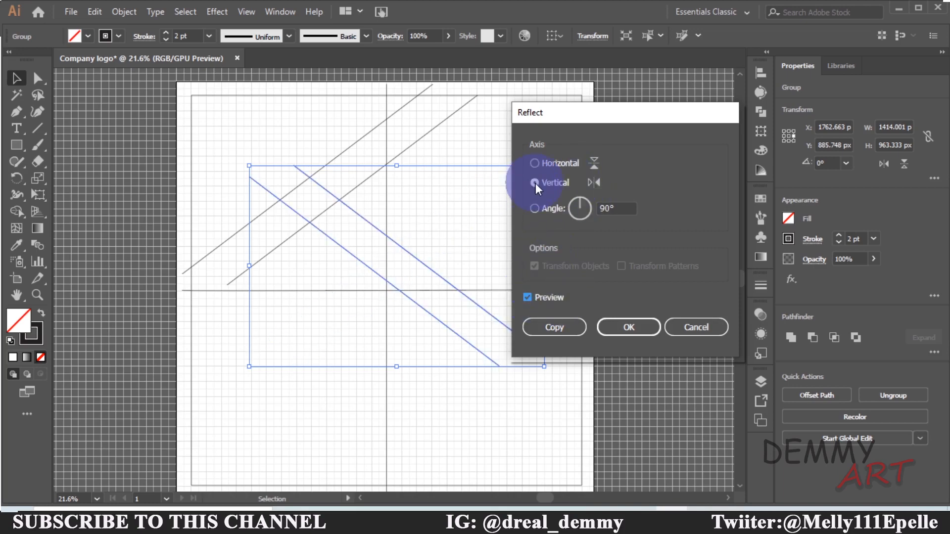
left_click(566, 329)
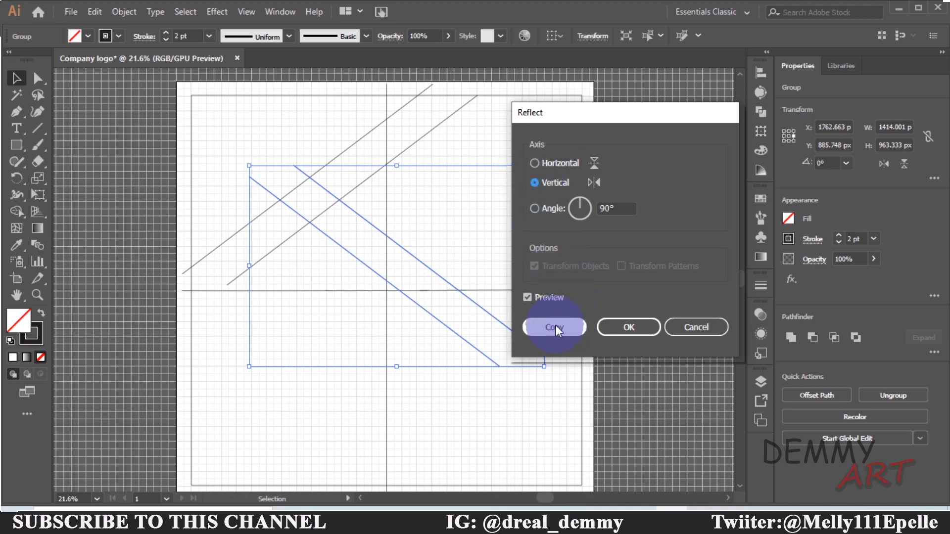
left_click(556, 326)
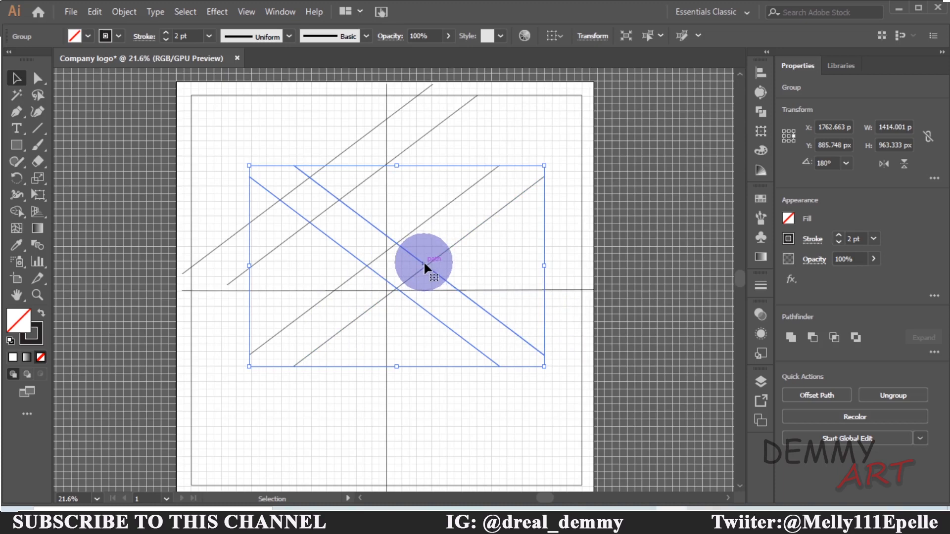
key("ctrl+z")
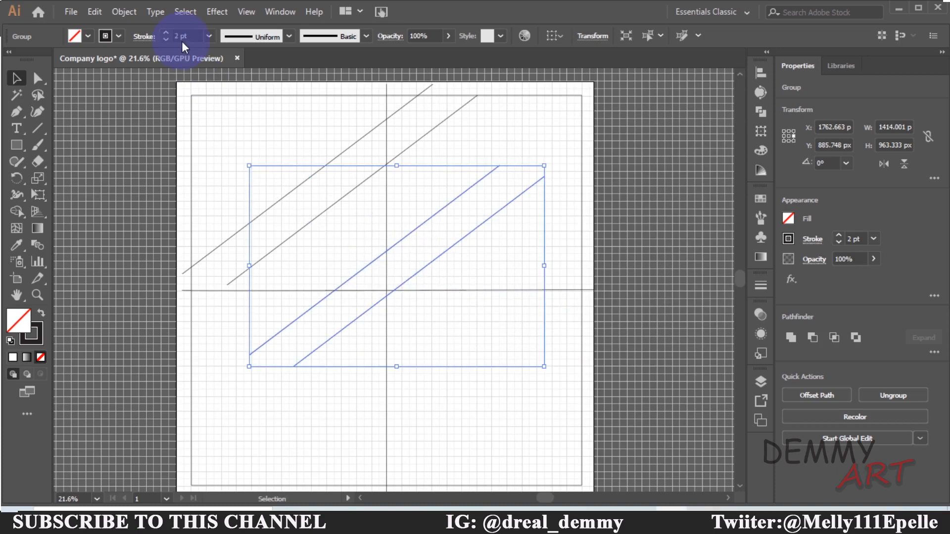
Reflect the pasted group across a vertical axis and move it to the upper right so the lines mirror the originals, then deselect
left_click(123, 11)
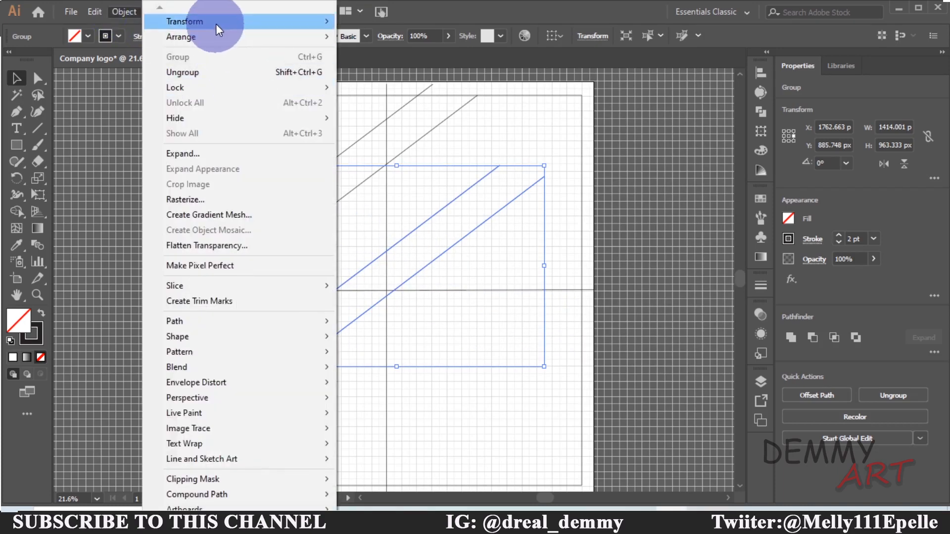
left_click(371, 71)
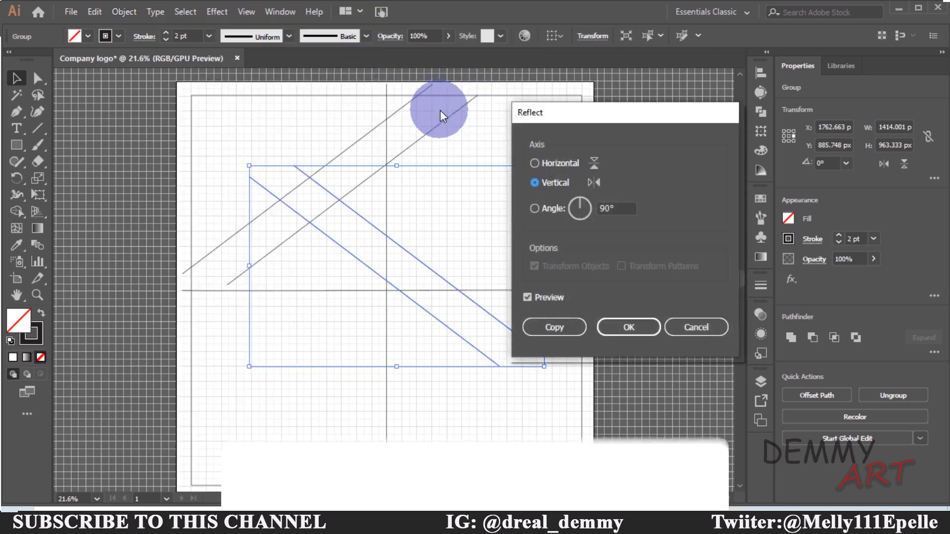
left_click(607, 327)
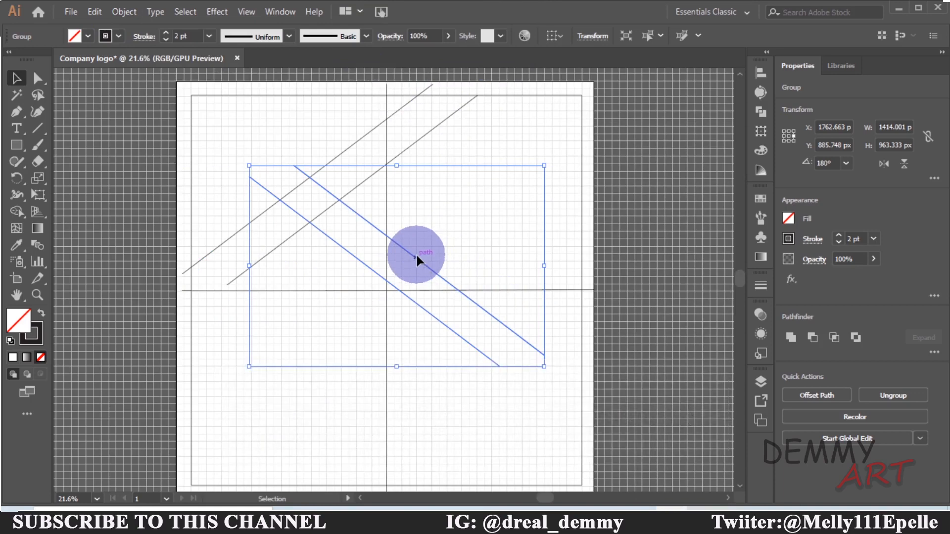
left_click_drag(415, 253, 462, 176)
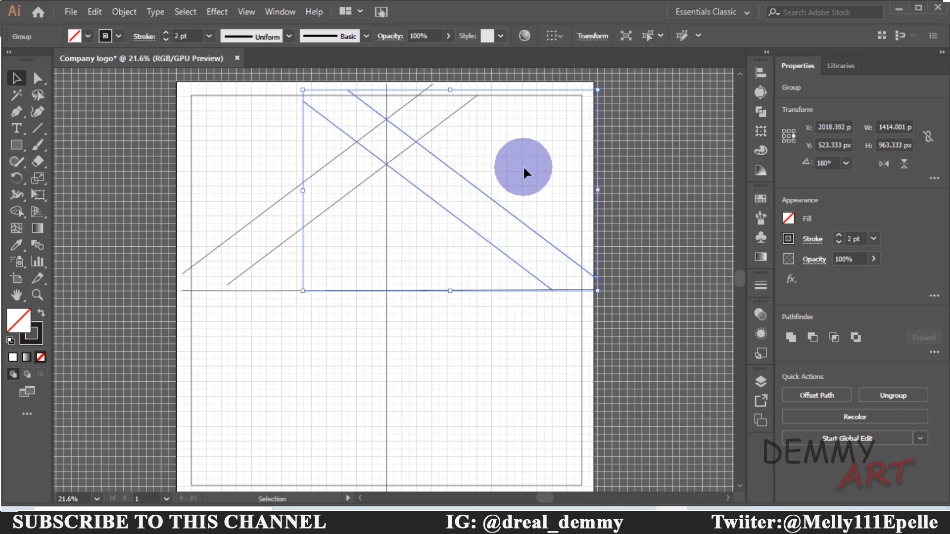
left_click(516, 175)
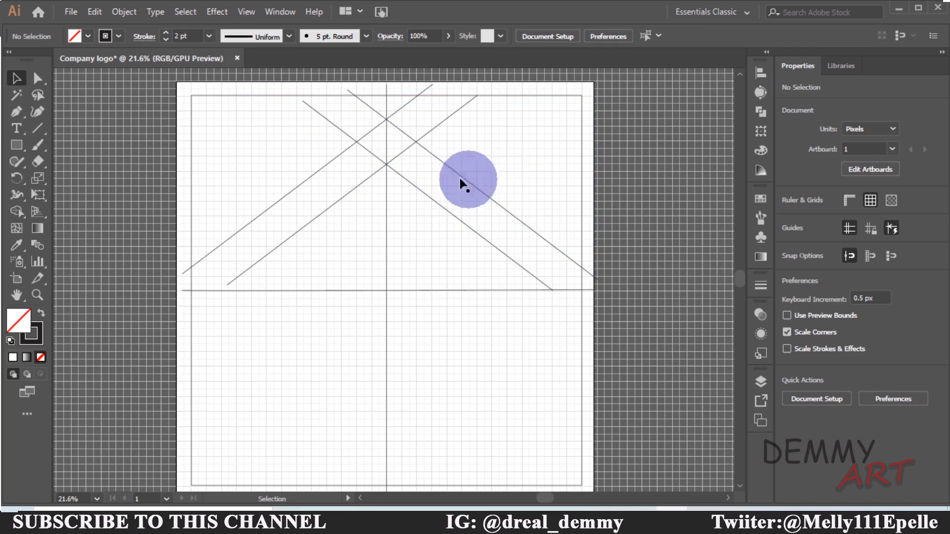
Select both diagonal-line groups and paste a duplicate of them
left_click(392, 159)
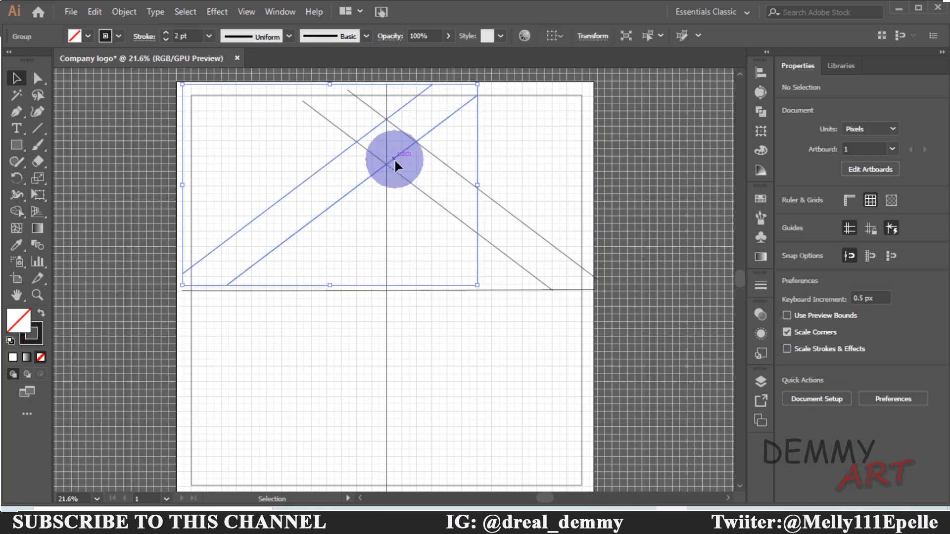
left_click(491, 200, "shift")
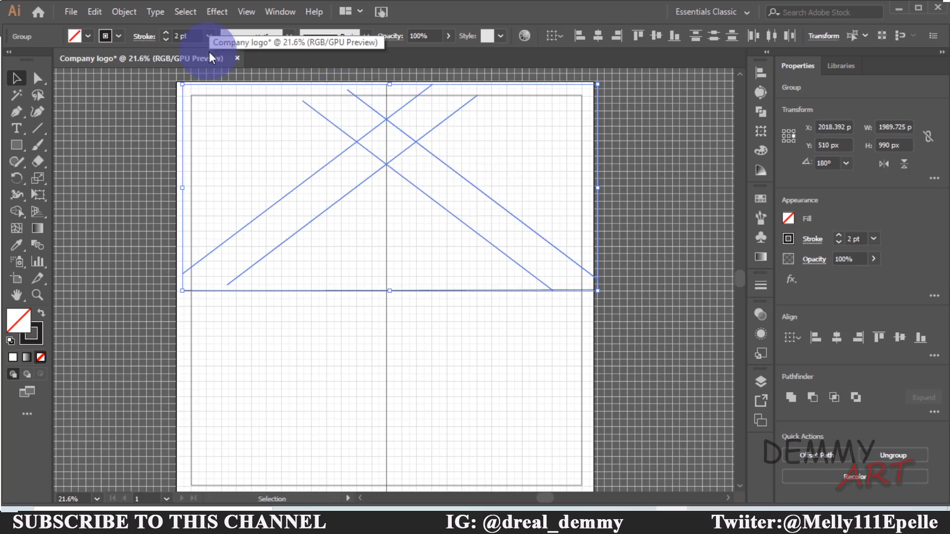
key("ctrl+c")
key("ctrl+v")
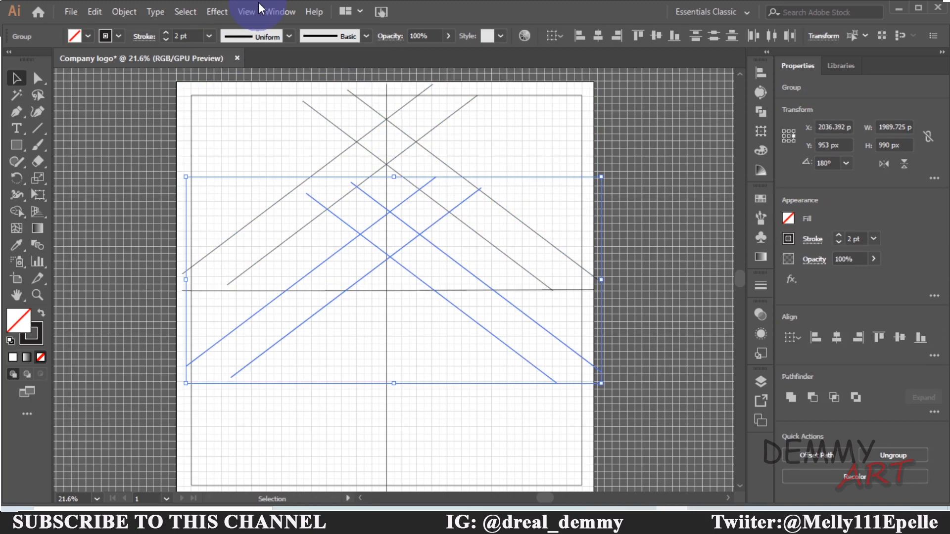
Reflect the duplicate across a horizontal axis and move it below the horizontal center line, then deselect
left_click(122, 11)
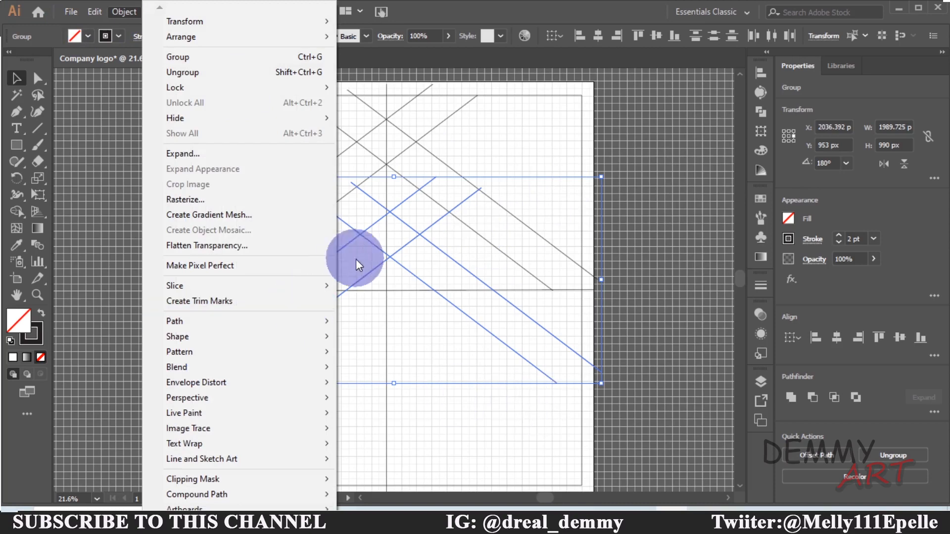
mouse_move(252, 23)
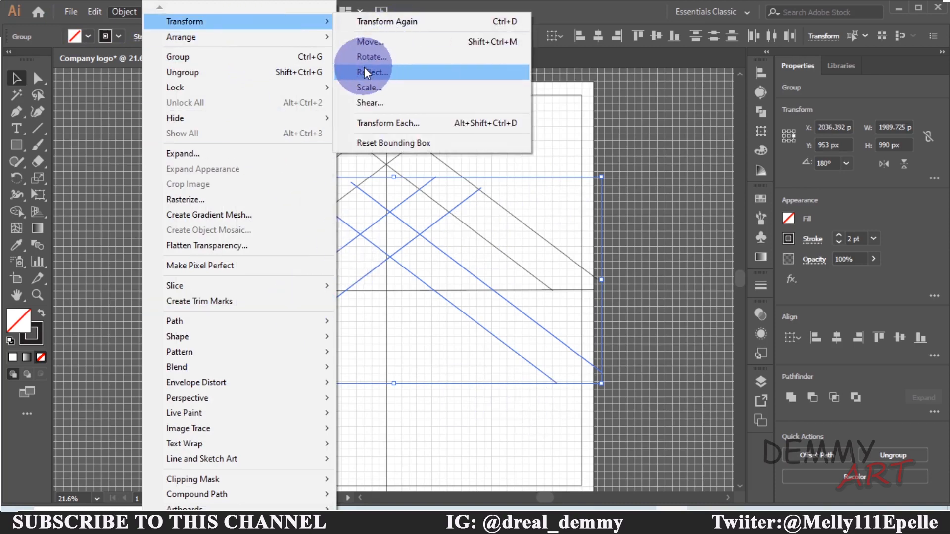
left_click(366, 71)
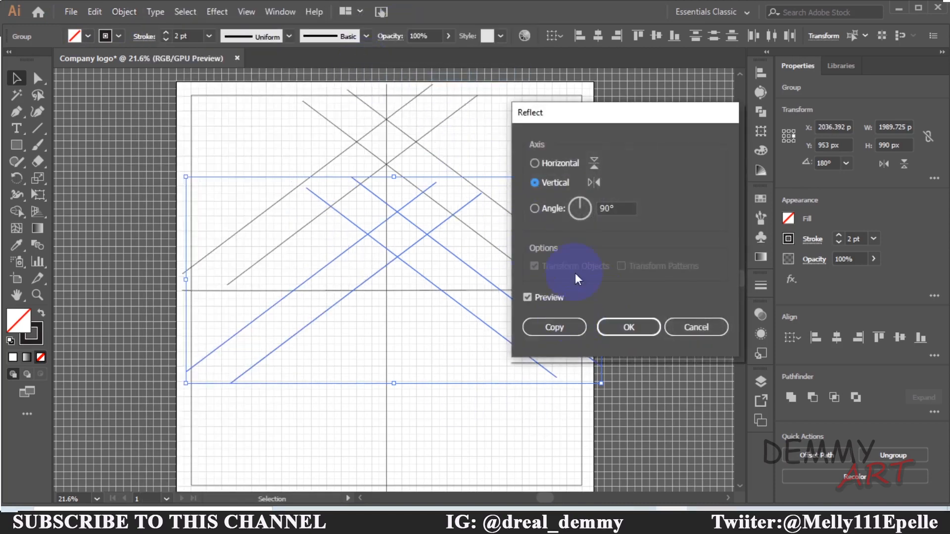
left_click(538, 163)
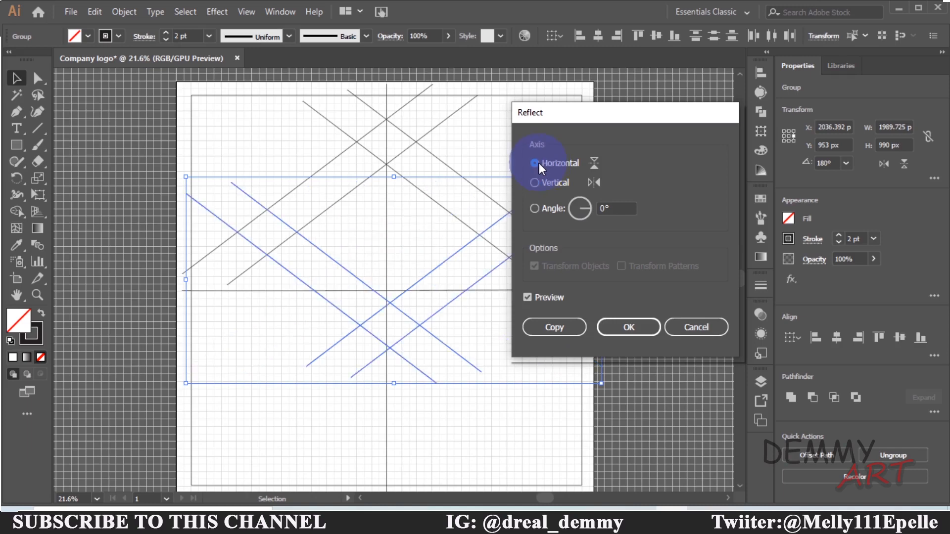
left_click(632, 328)
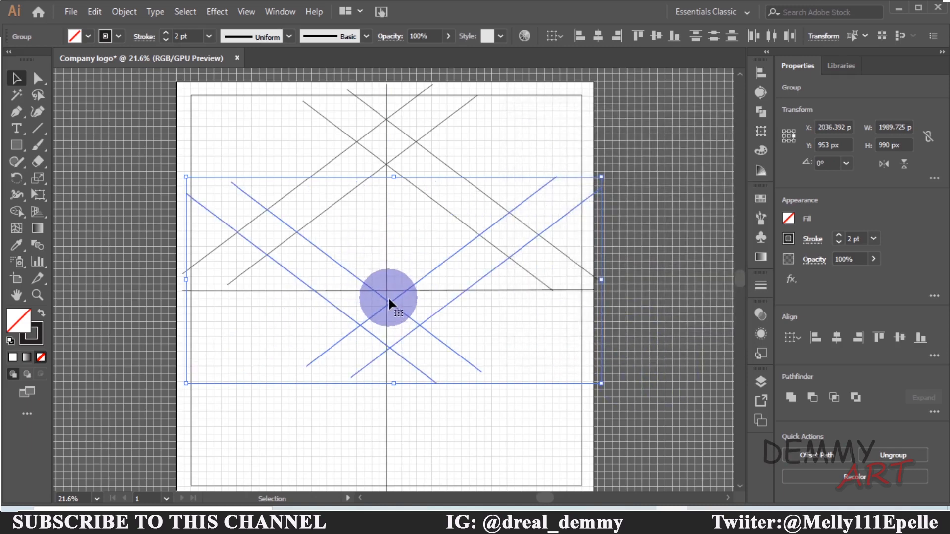
left_click_drag(388, 303, 389, 364)
left_click(540, 393)
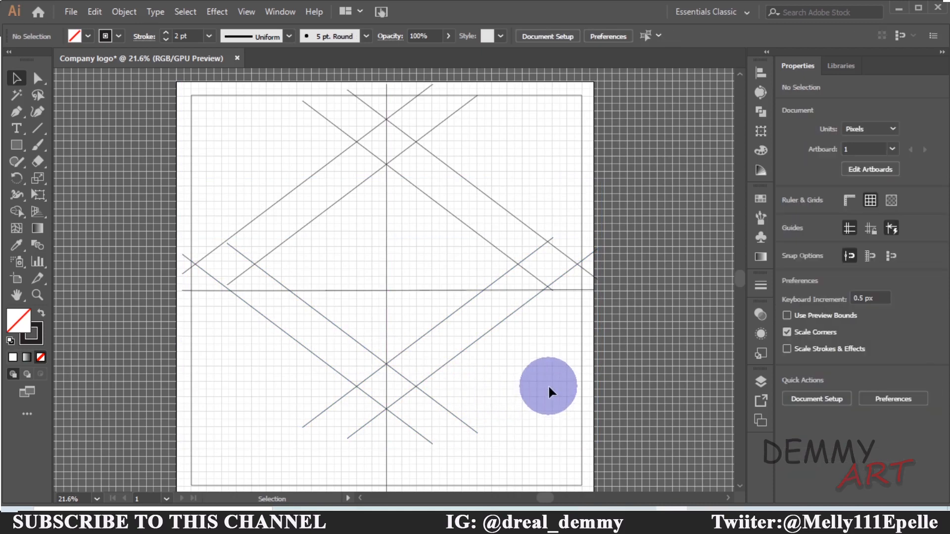
key("ctrl+equal")
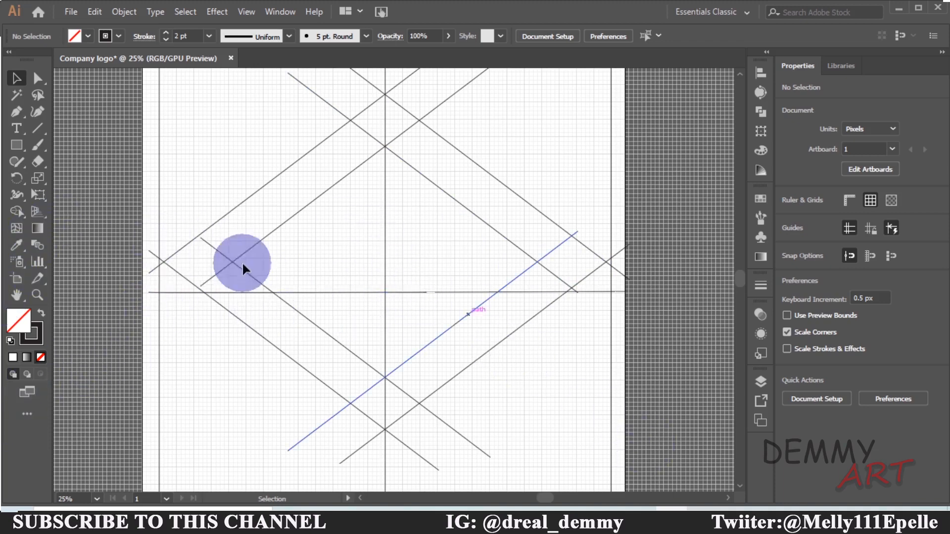
Extend the ends of the diagonal construction lines past the artboard edges using direct selection of their endpoints
left_click(39, 78)
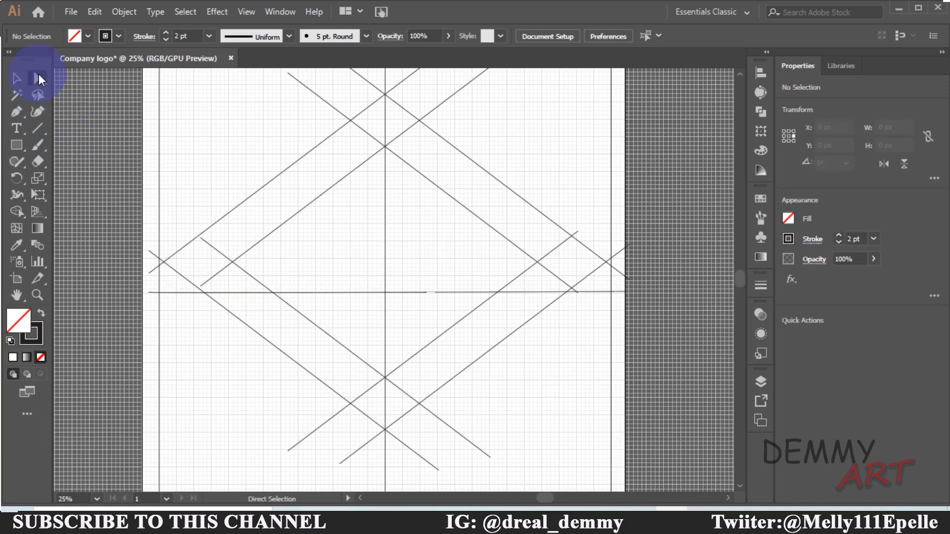
left_click(248, 251)
left_click_drag(204, 288, 145, 327)
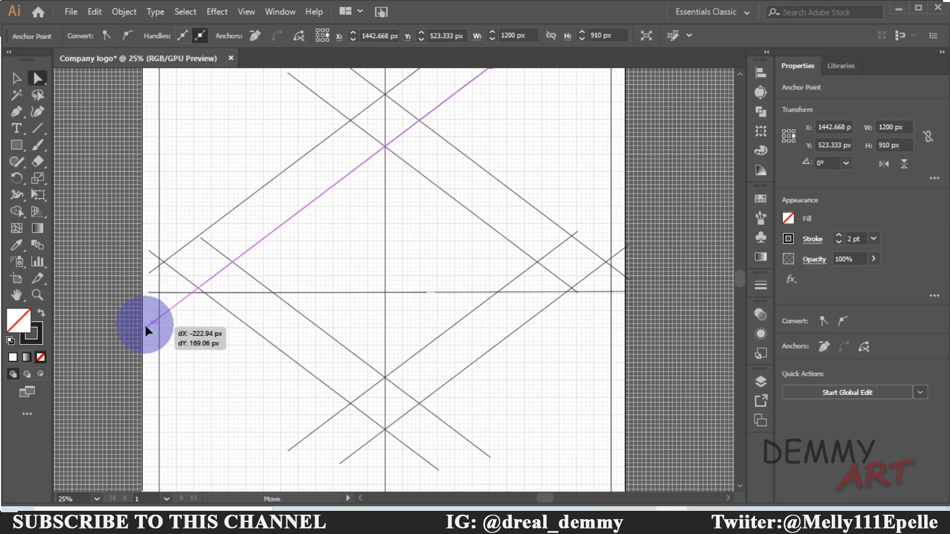
left_click_drag(145, 326, 146, 326)
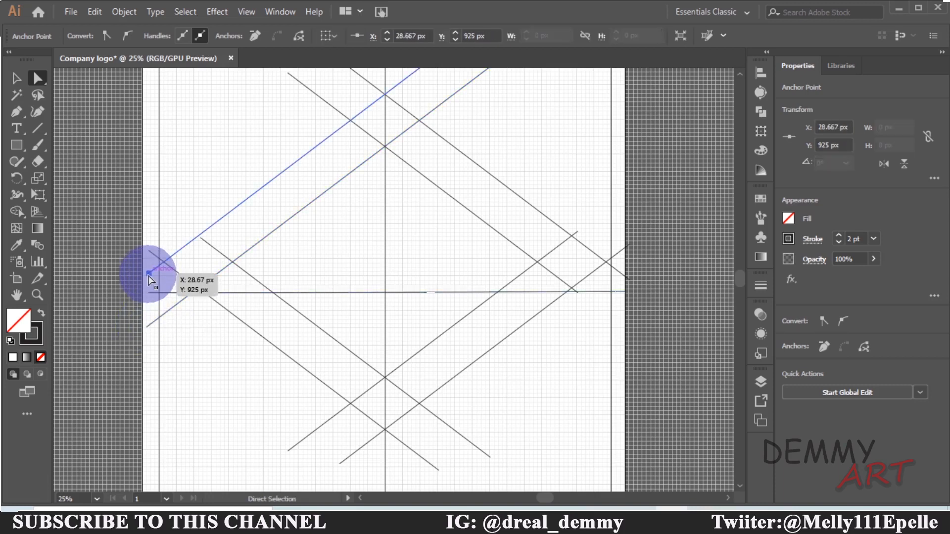
left_click_drag(148, 275, 121, 293)
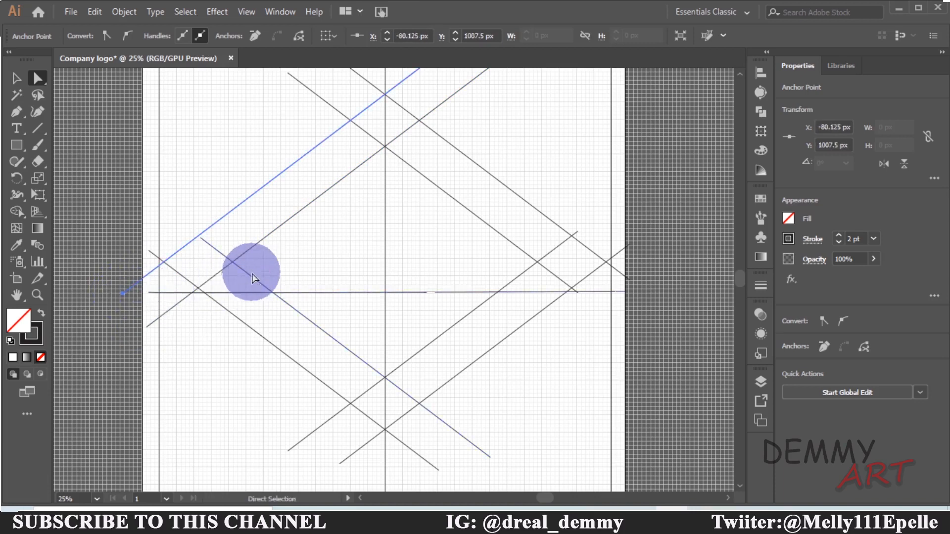
left_click_drag(202, 239, 142, 193)
left_click_drag(148, 251, 113, 225)
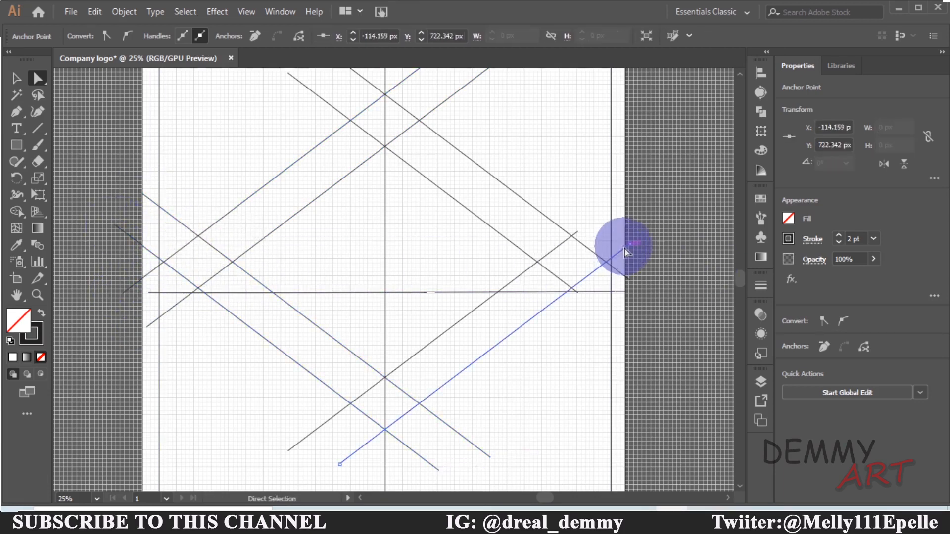
left_click_drag(629, 245, 665, 218)
left_click_drag(578, 232, 648, 179)
left_click_drag(625, 276, 660, 303)
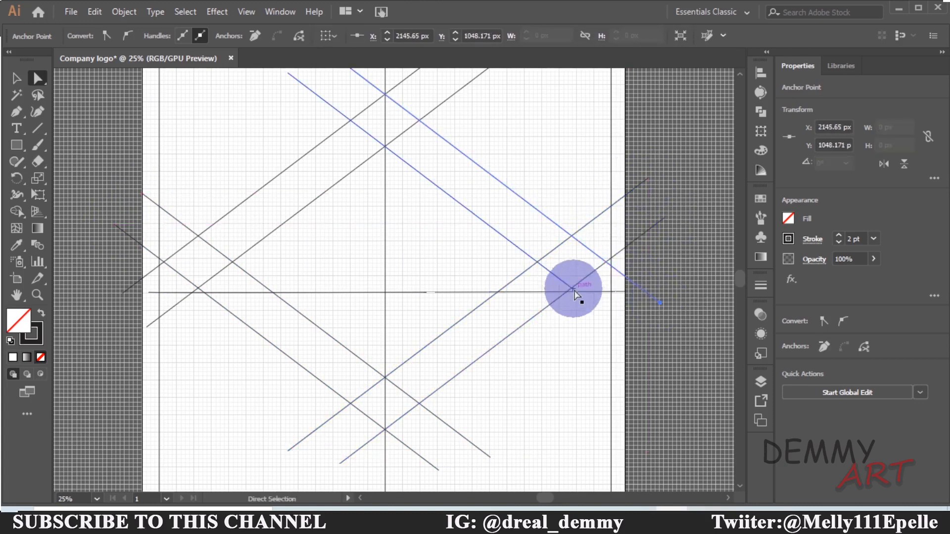
left_click_drag(574, 289, 623, 329)
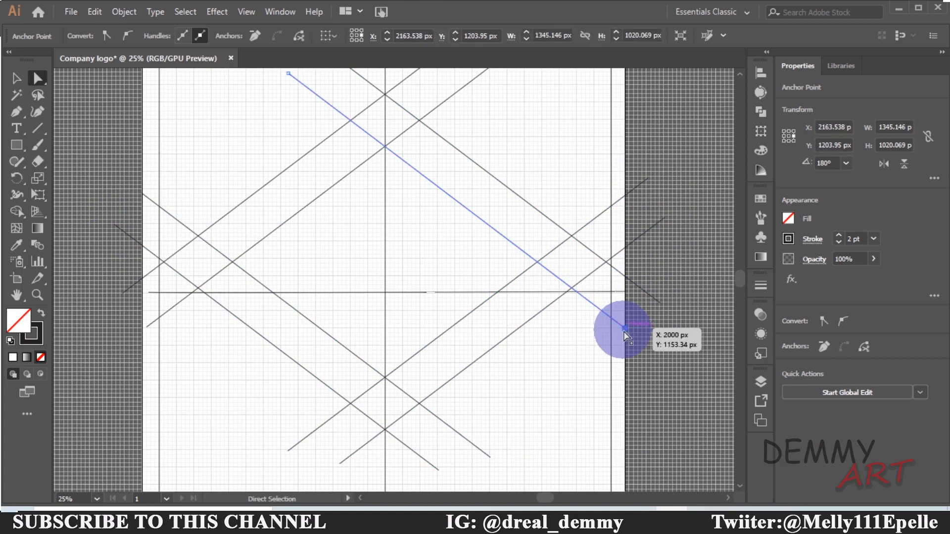
Select the diagonal-line groups and move them so their crossings line up with the center lines, then deselect
left_click(15, 78)
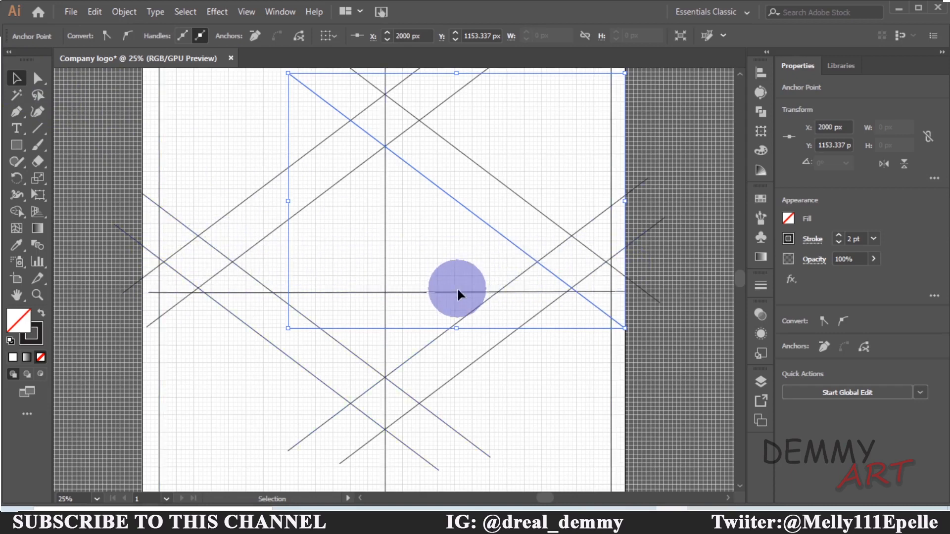
left_click(563, 144)
left_click(358, 161)
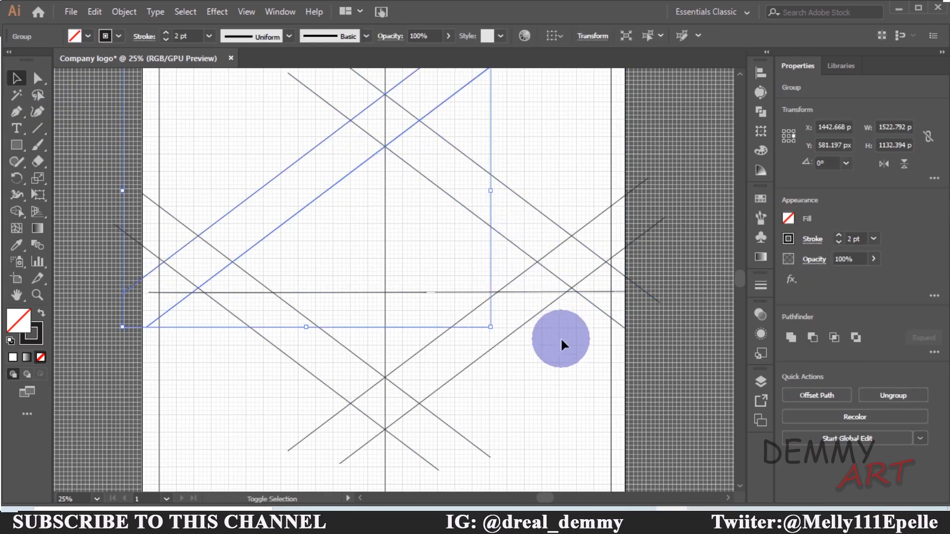
left_click(546, 213, "shift")
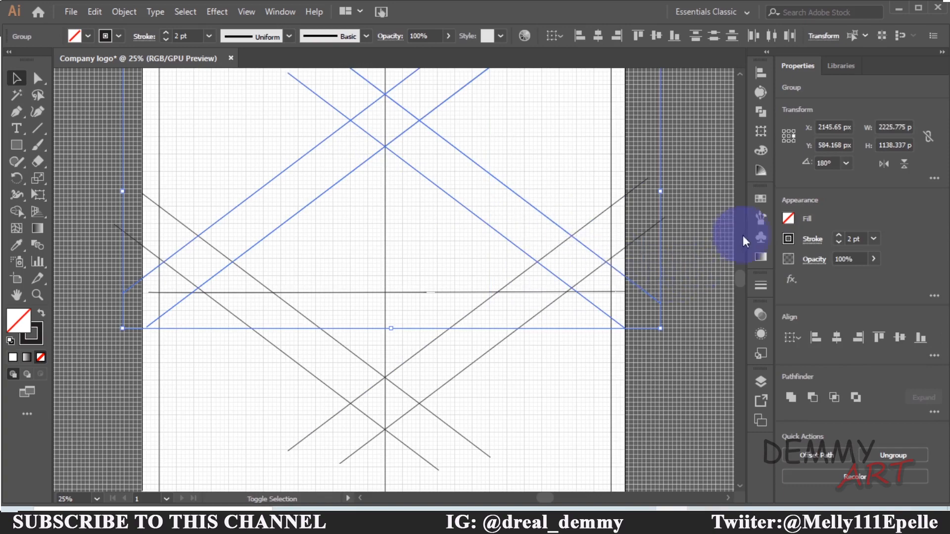
scroll(528, 235, "down", 3)
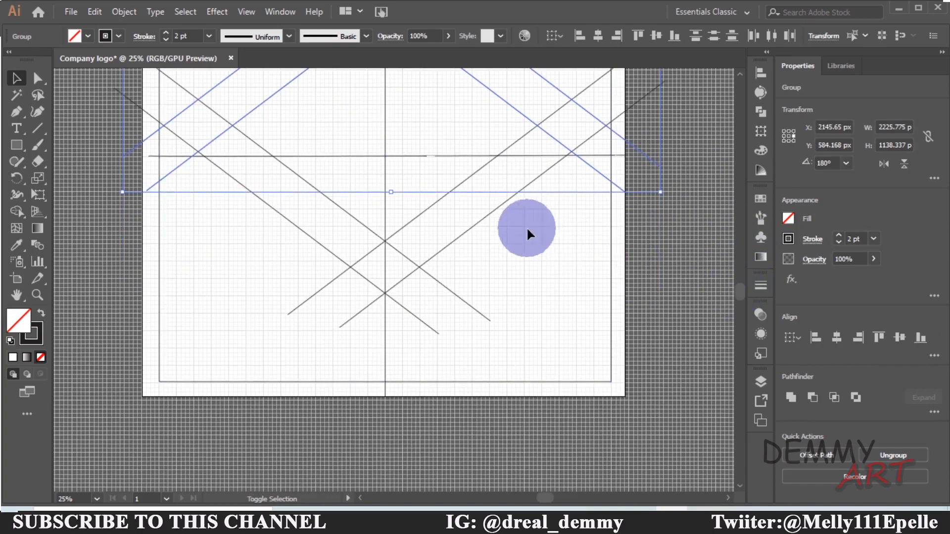
left_click(475, 219, "shift")
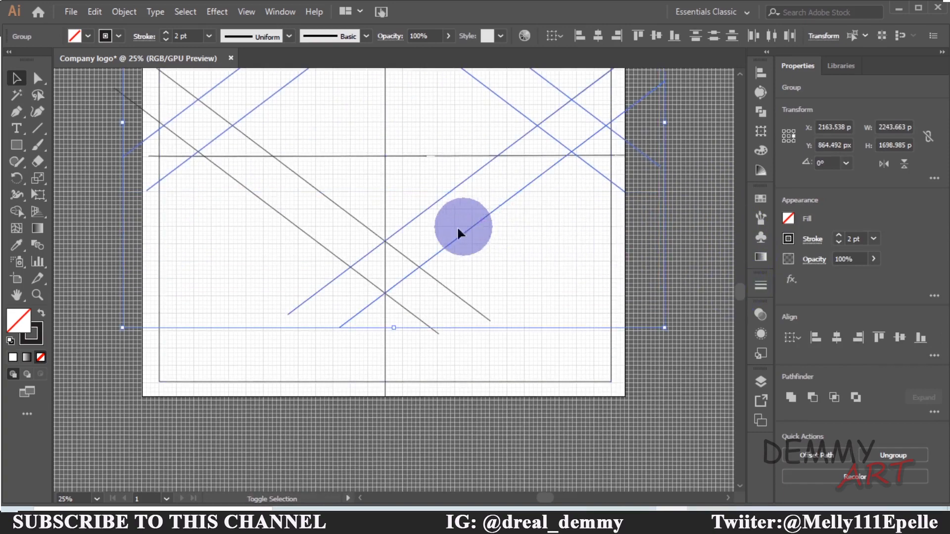
left_click(347, 210, "shift")
left_click_drag(417, 164, 420, 221)
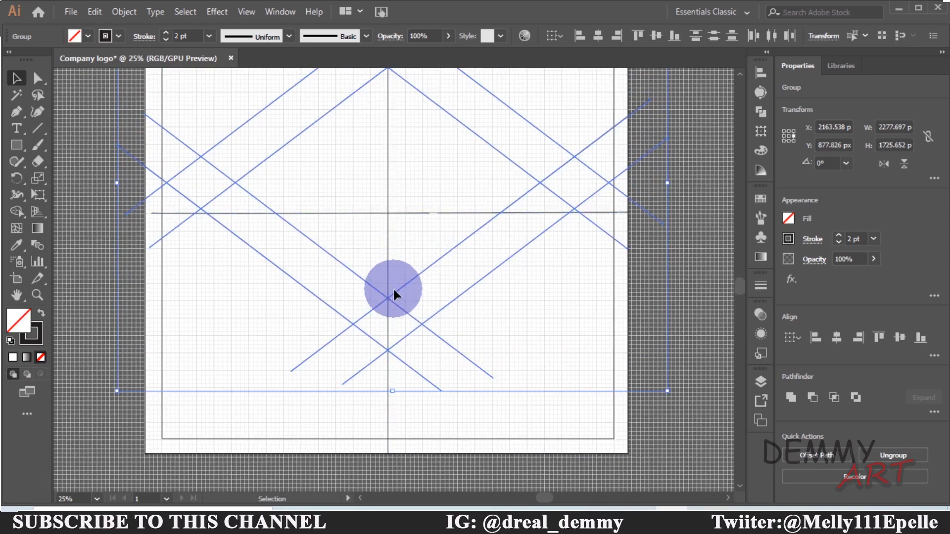
left_click_drag(392, 296, 425, 299)
left_click(560, 319)
Group all the diagonal-line groups together and nudge the combined group into place, then deselect
key("ctrl+equal")
left_click(418, 344)
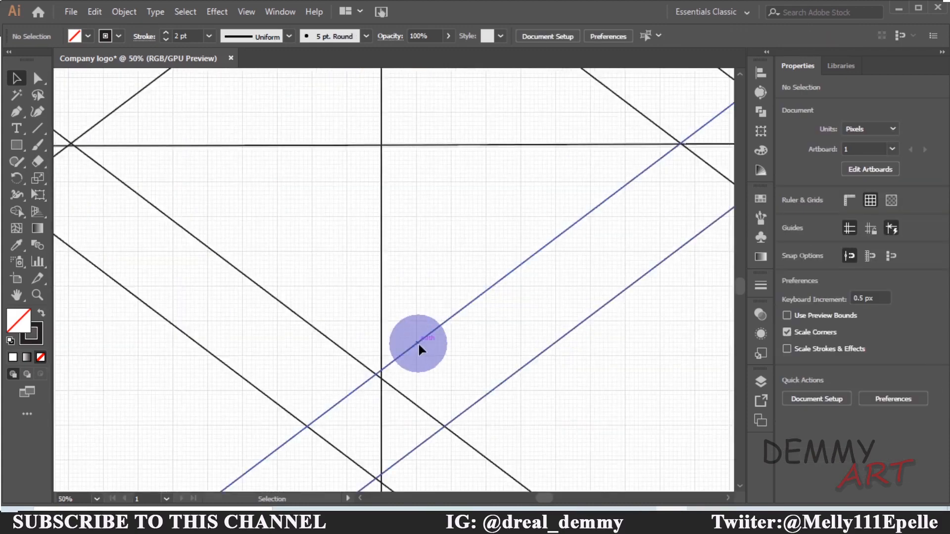
key("ctrl+minus")
key("ctrl+minus")
key("ctrl+minus")
left_click(309, 178, "shift")
left_click(399, 214, "shift")
left_click(274, 275, "shift")
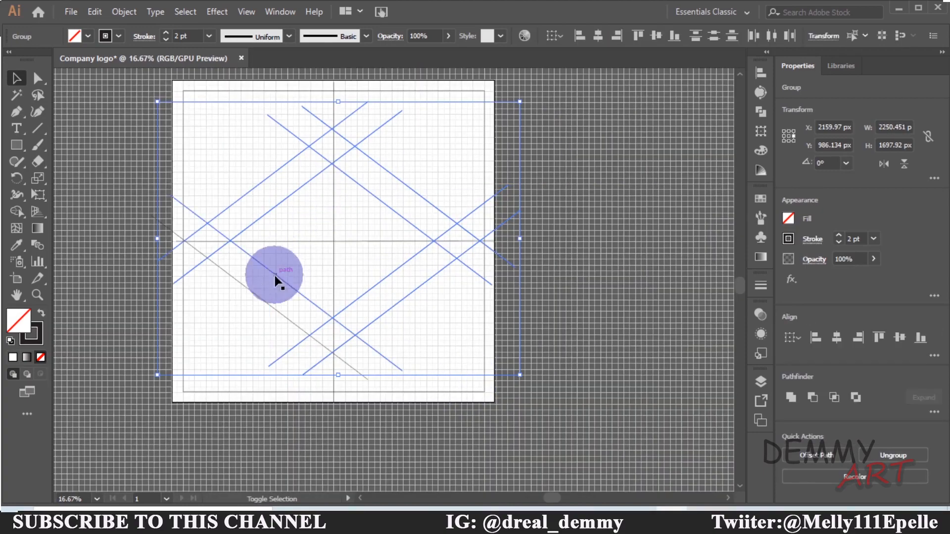
left_click(123, 12)
left_click(169, 59)
left_click_drag(375, 284, 378, 281)
key("ctrl+equal")
key("ctrl+equal")
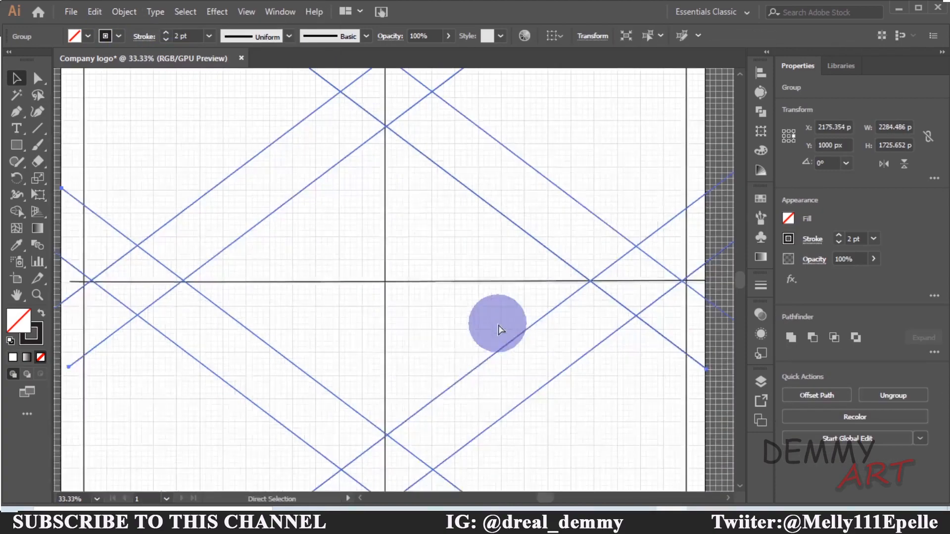
left_click_drag(444, 390, 443, 393)
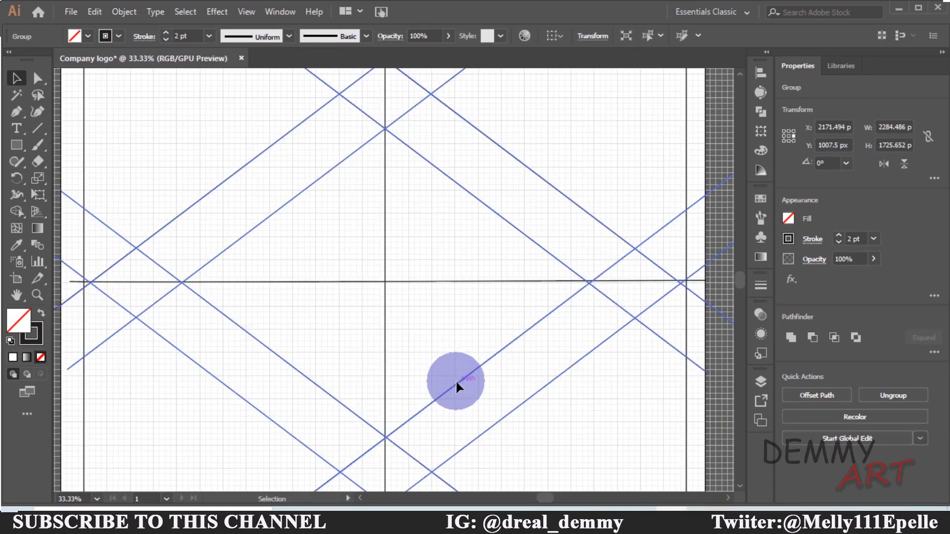
left_click(652, 391)
key("ctrl+minus")
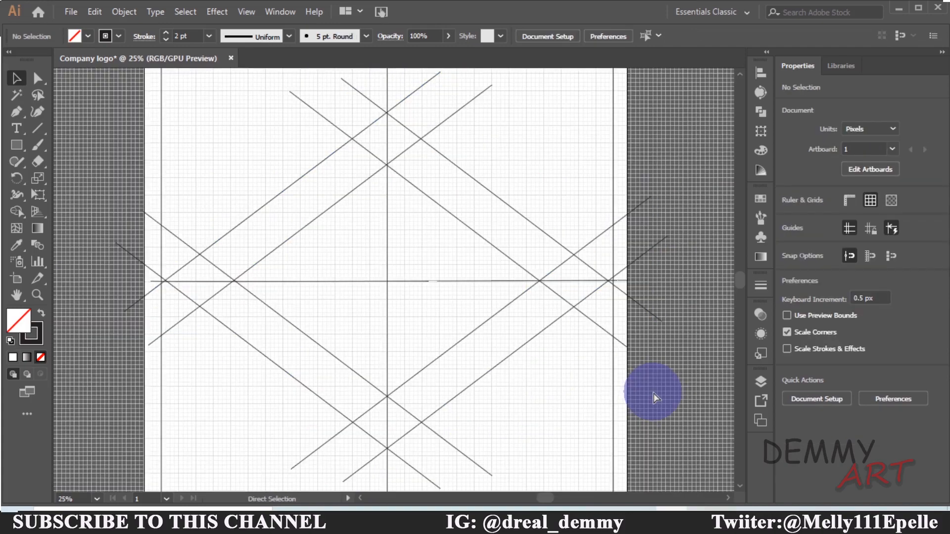
key("ctrl+minus")
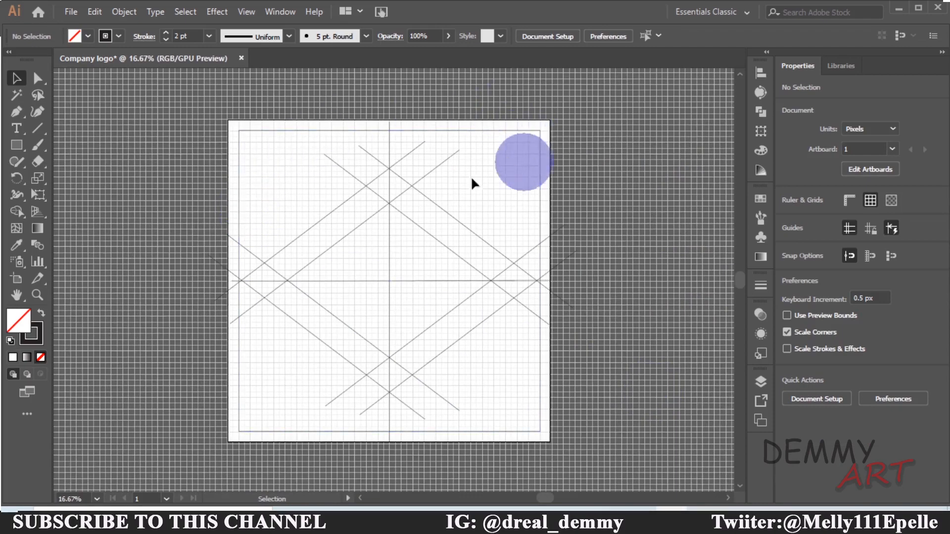
Draw a short horizontal line with the Pen tool across the upper diagonal crossing near the top
left_click(17, 110)
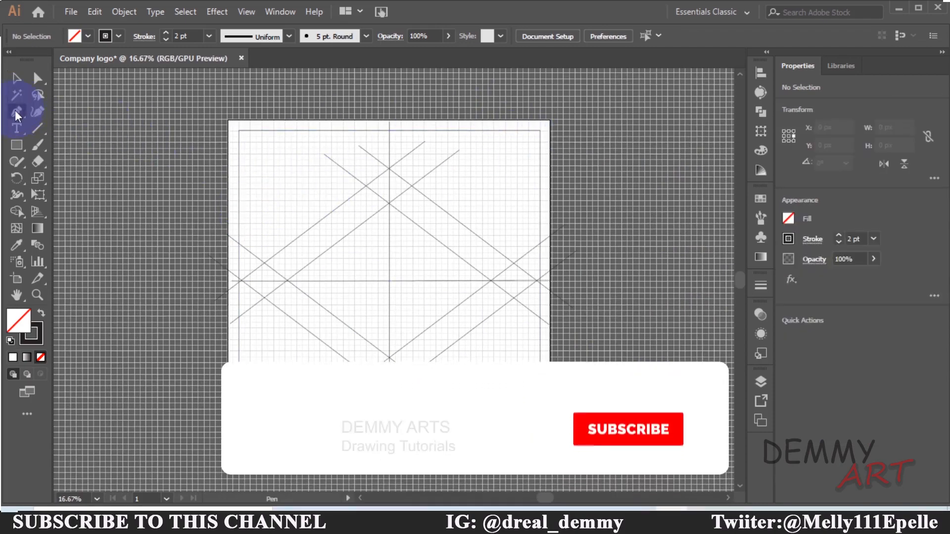
key("ctrl+plus")
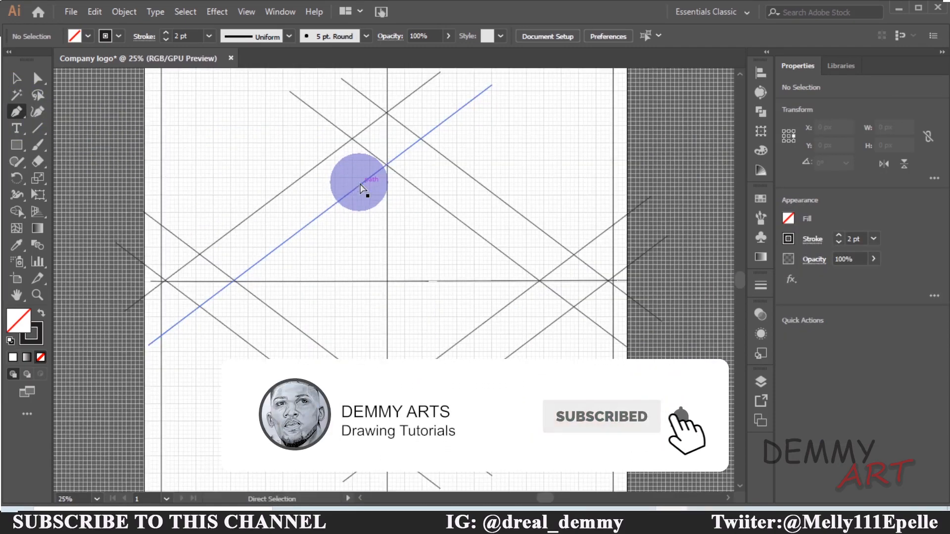
left_click_drag(378, 207, 378, 240)
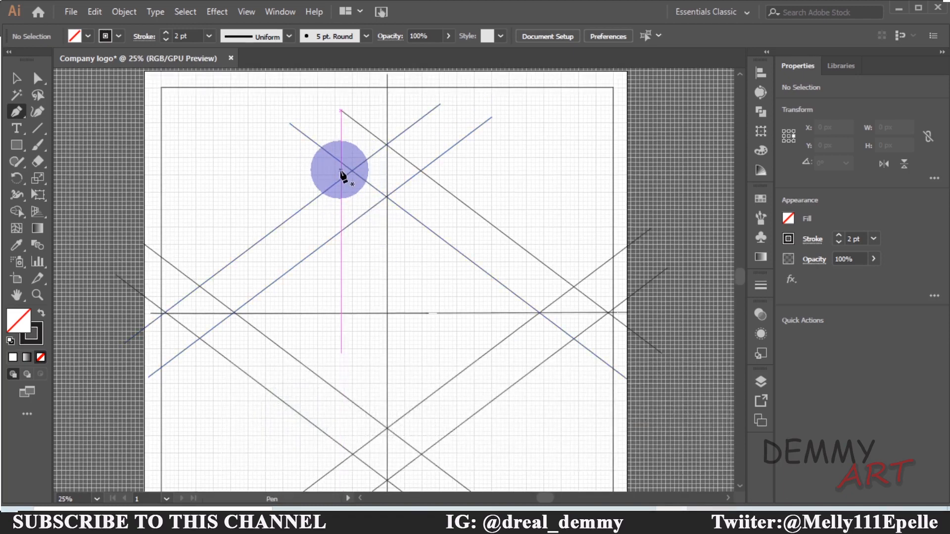
left_click(340, 170)
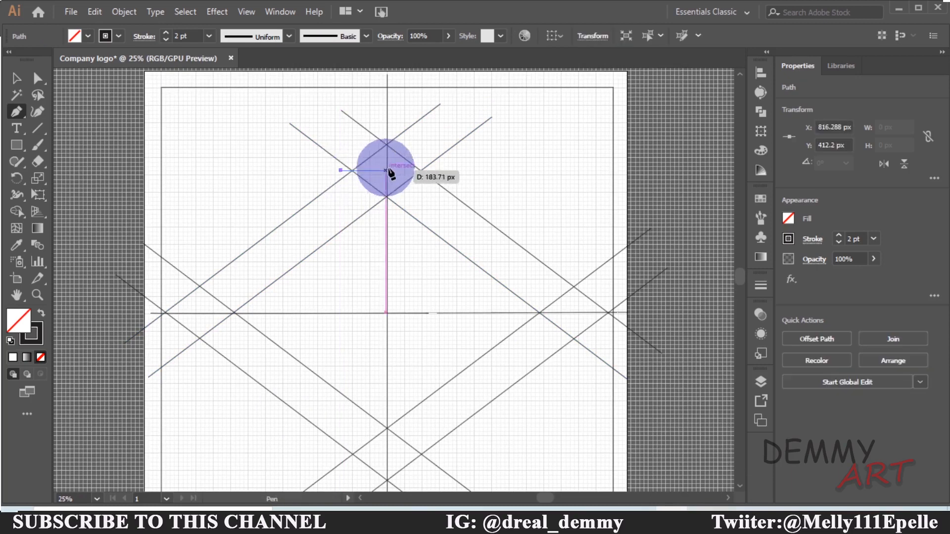
left_click(447, 170)
key("Escape")
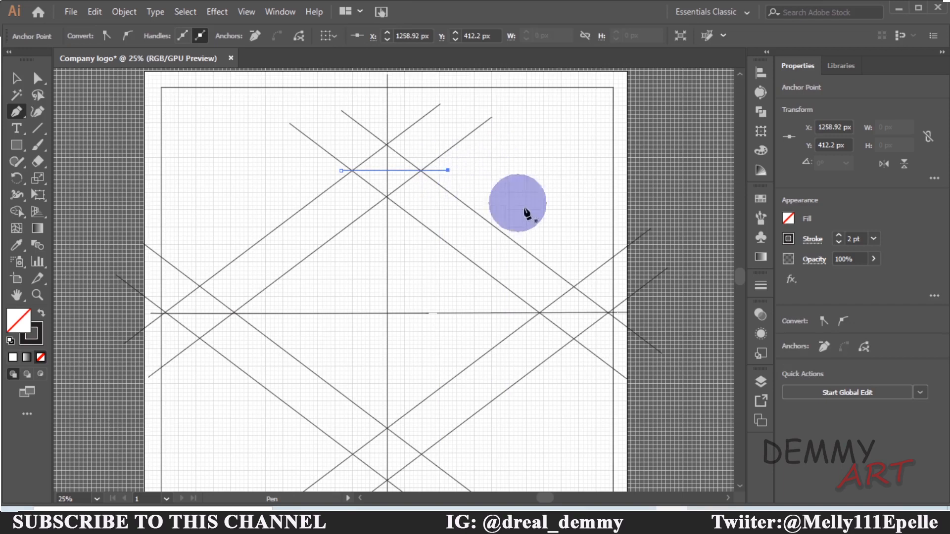
Draw a short vertical Pen line through the right-side diagonal crossing
left_click(574, 275)
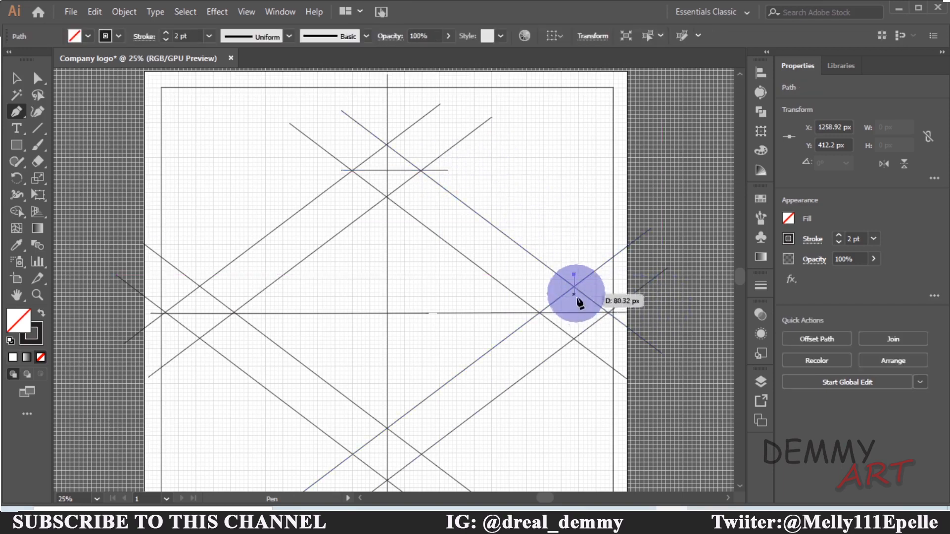
left_click(574, 365)
key("Escape")
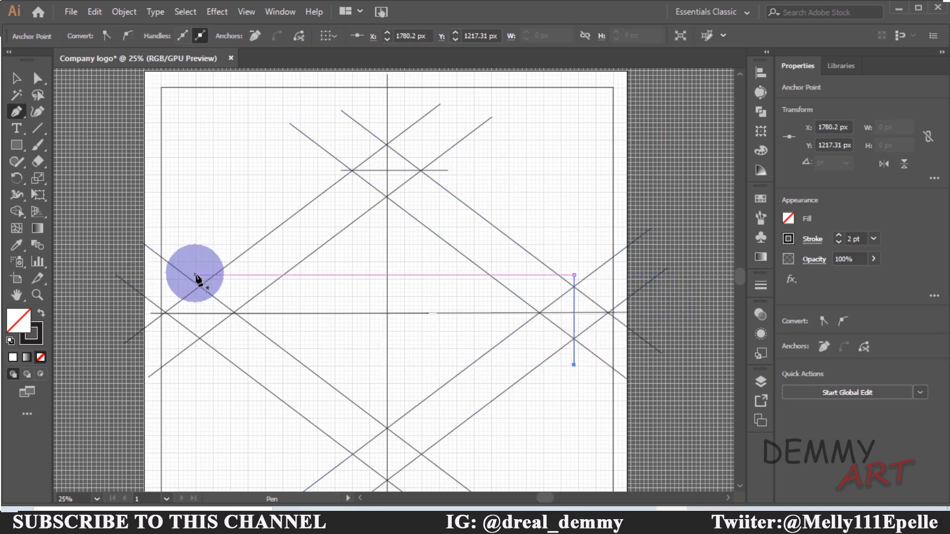
Draw a matching vertical Pen line through the left-side diagonal crossing
left_click(195, 275)
key("ctrl+z")
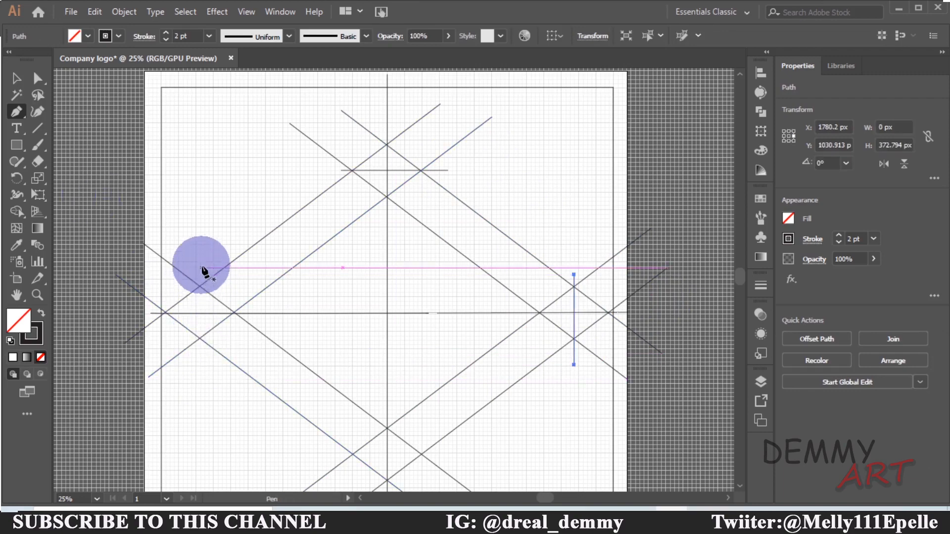
left_click(199, 280)
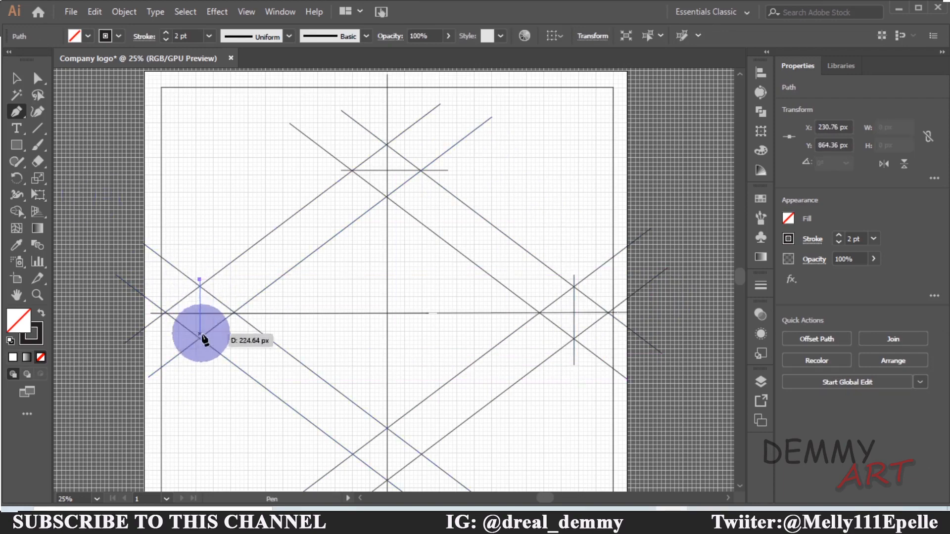
left_click(200, 374)
Draw a horizontal Pen line across the lower diagonal crossing near the bottom
scroll(345, 354, "down", 5)
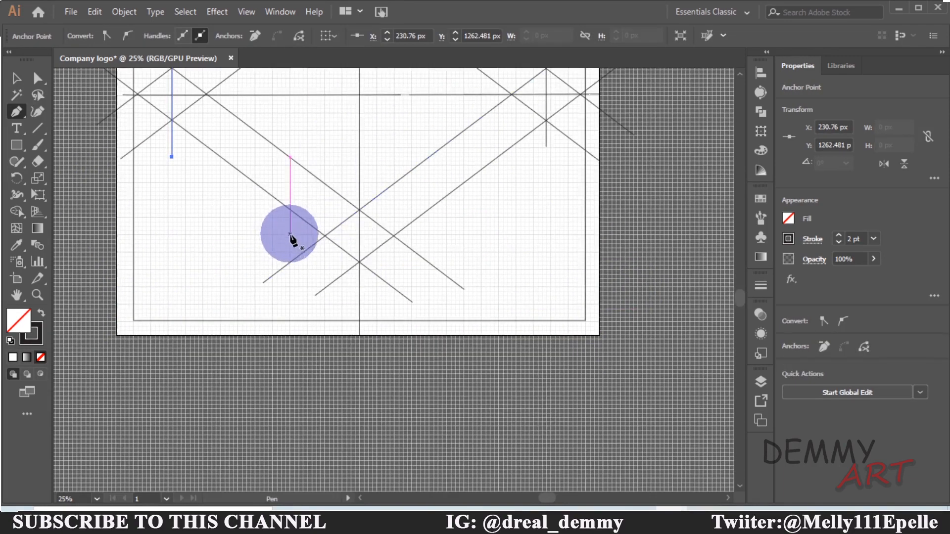
left_click(290, 234)
left_click(436, 234)
Select all the construction lines on the artboard with the Selection tool
left_click(15, 81)
key("ctrl+minus")
key("ctrl+minus")
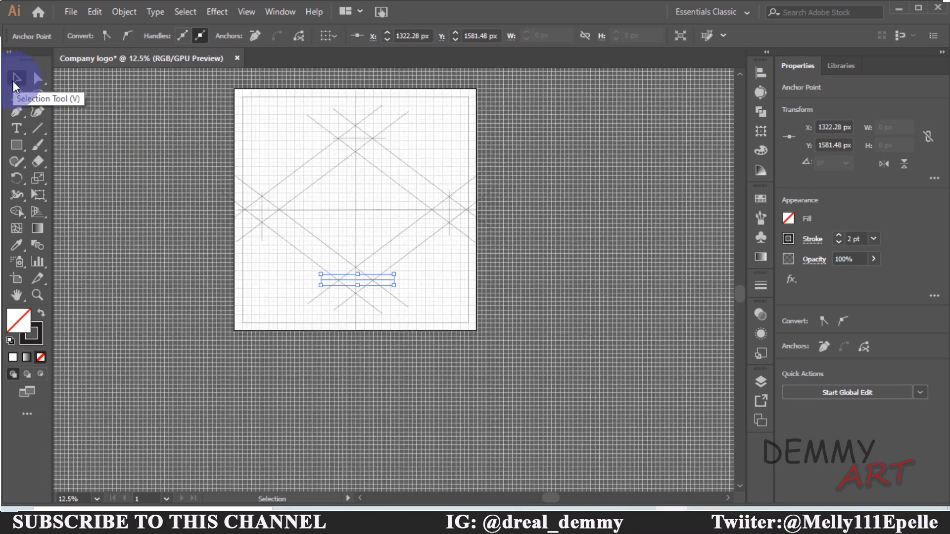
left_click(598, 189)
key("ctrl+equal")
key("ctrl+equal")
left_click_drag(599, 189, 628, 314)
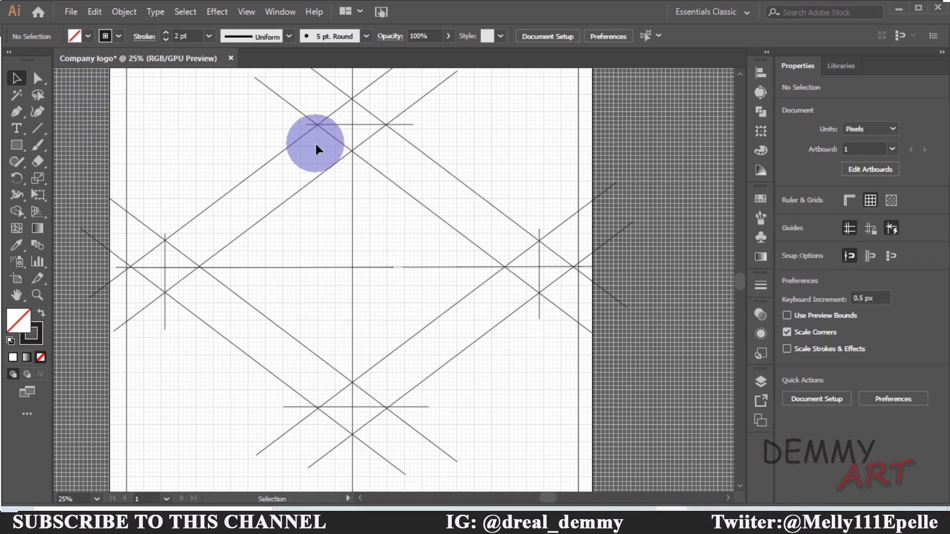
key("ctrl+minus")
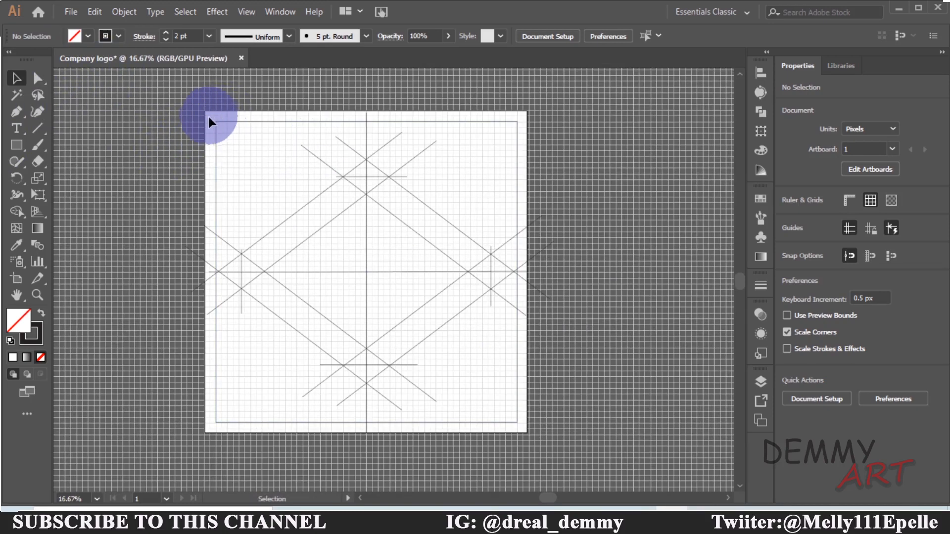
left_click_drag(208, 117, 519, 430)
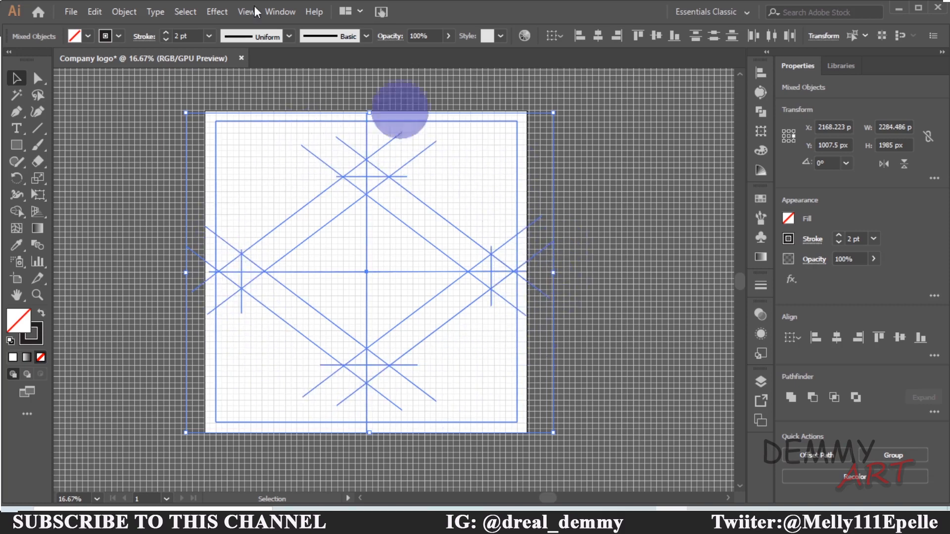
Try erasing the upper-right region outside the diagonals with the Shape Builder tool, undoing each attempt
left_click(13, 213)
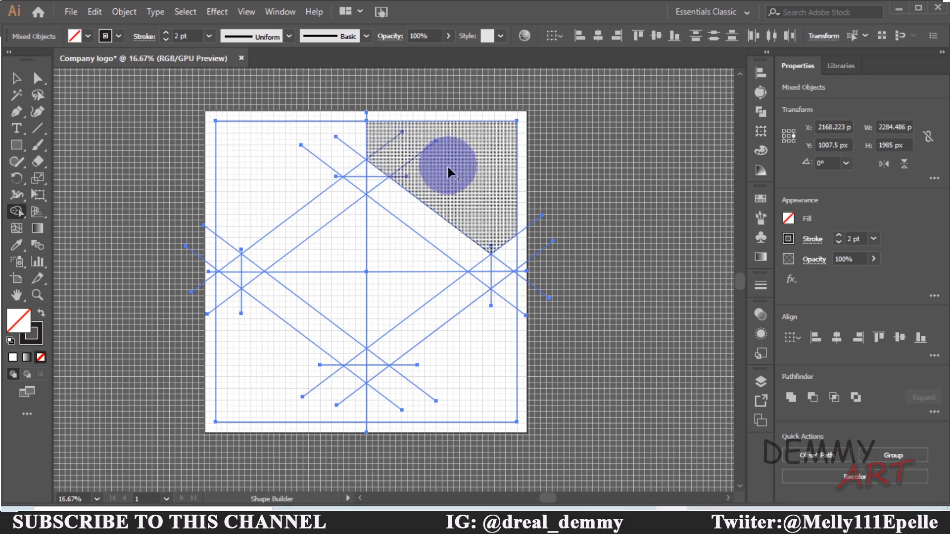
mouse_move(447, 167)
left_mouse_down()
mouse_move(447, 200)
mouse_move(471, 256)
left_mouse_up()
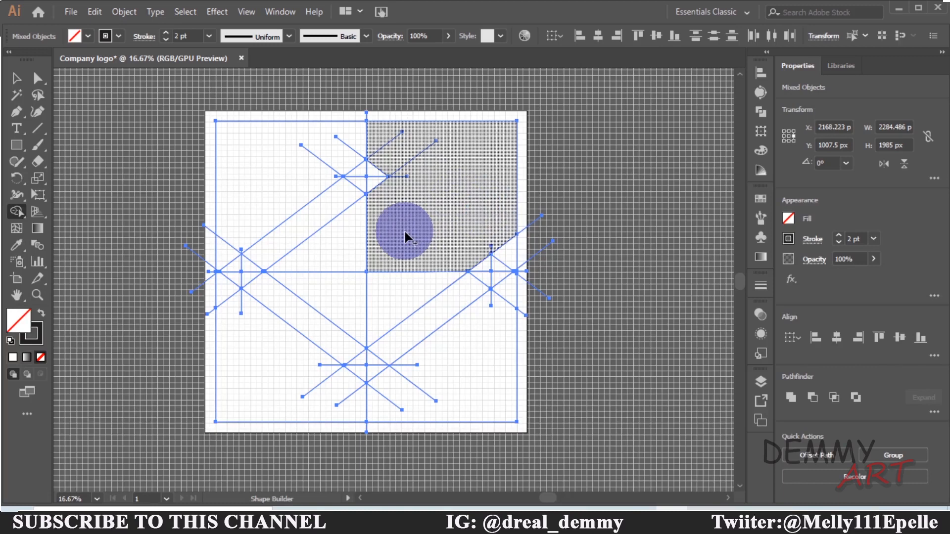
key("ctrl+z")
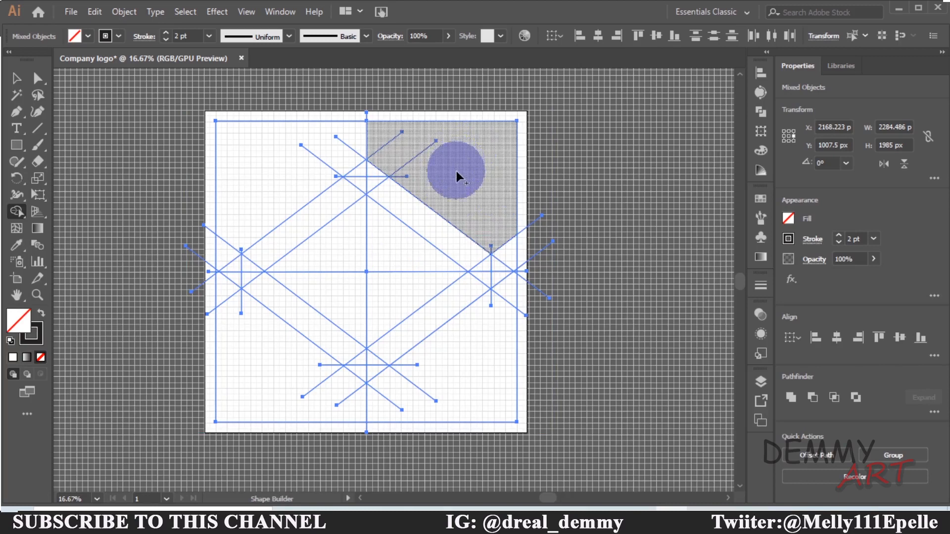
left_click_drag(456, 171, 441, 252)
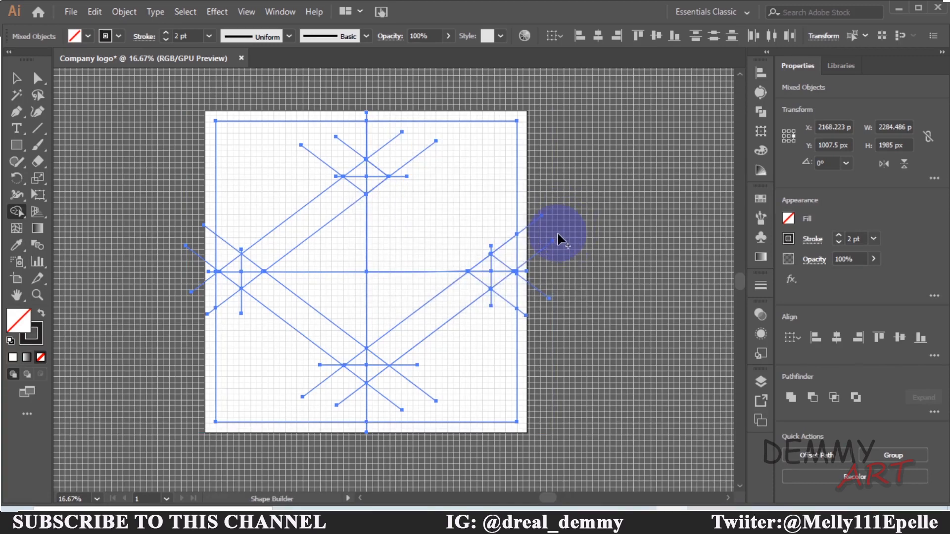
key("ctrl+z")
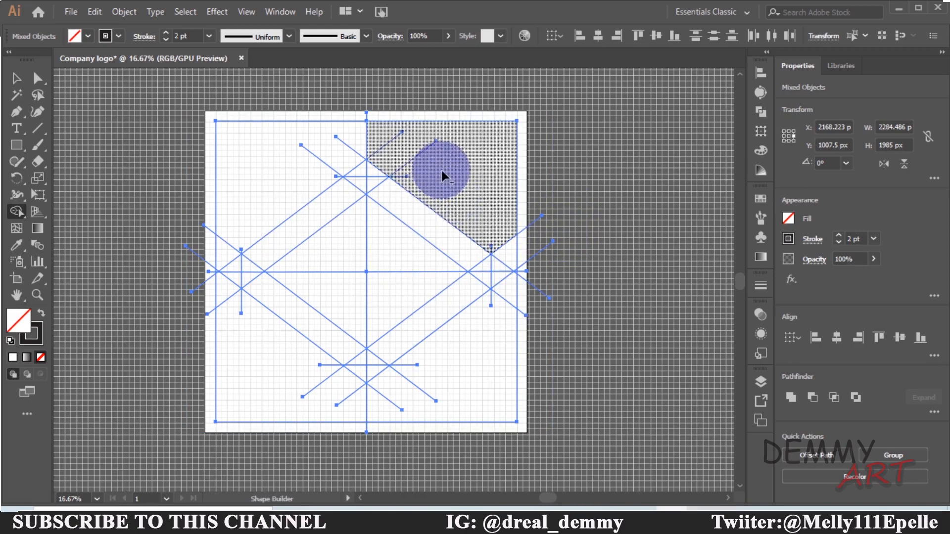
mouse_move(442, 170)
left_mouse_down()
mouse_move(412, 246)
mouse_move(395, 271)
mouse_move(393, 251)
left_mouse_up()
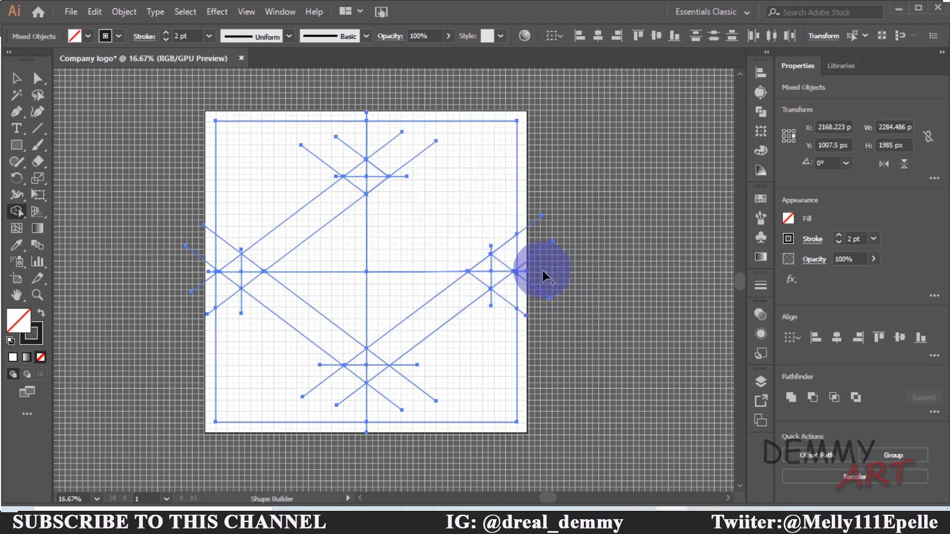
key("ctrl+z")
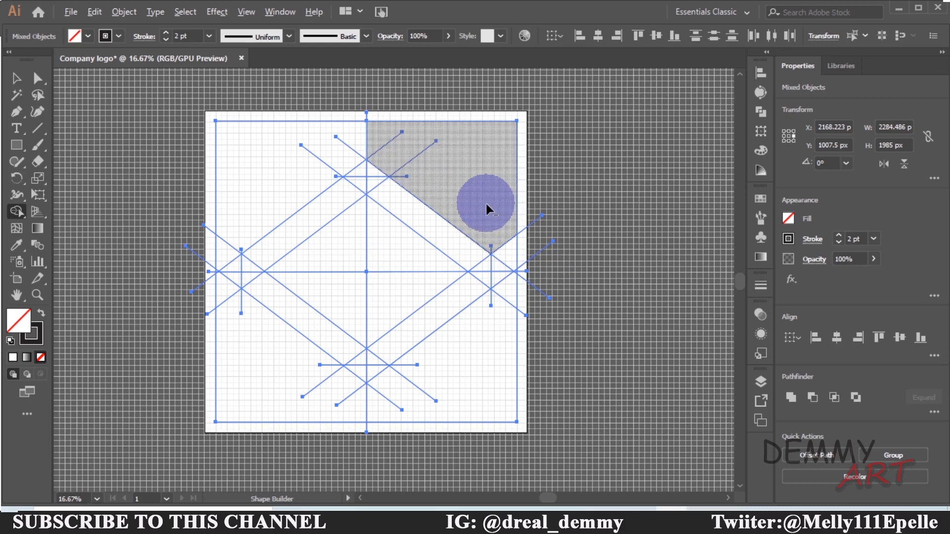
mouse_move(473, 188)
left_mouse_down()
mouse_move(430, 244)
mouse_move(440, 254)
left_mouse_up()
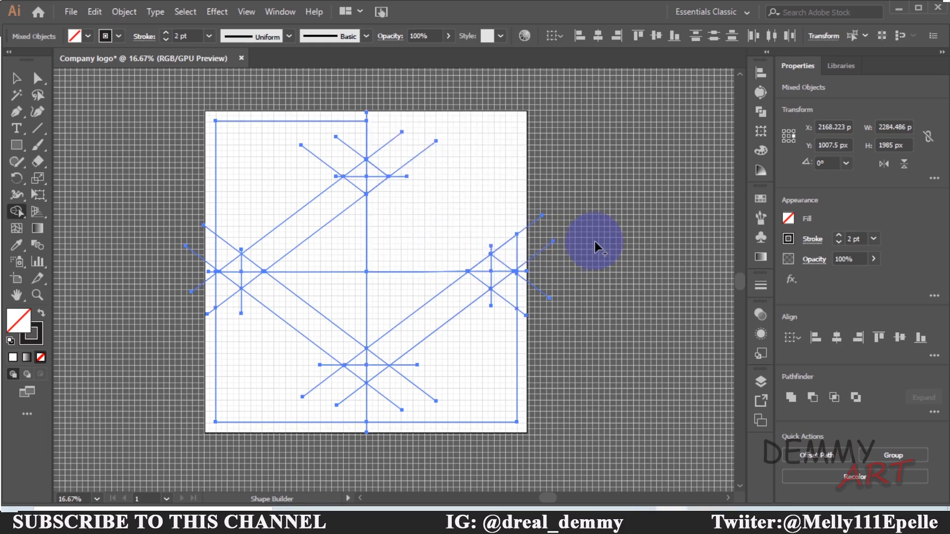
key("ctrl+z")
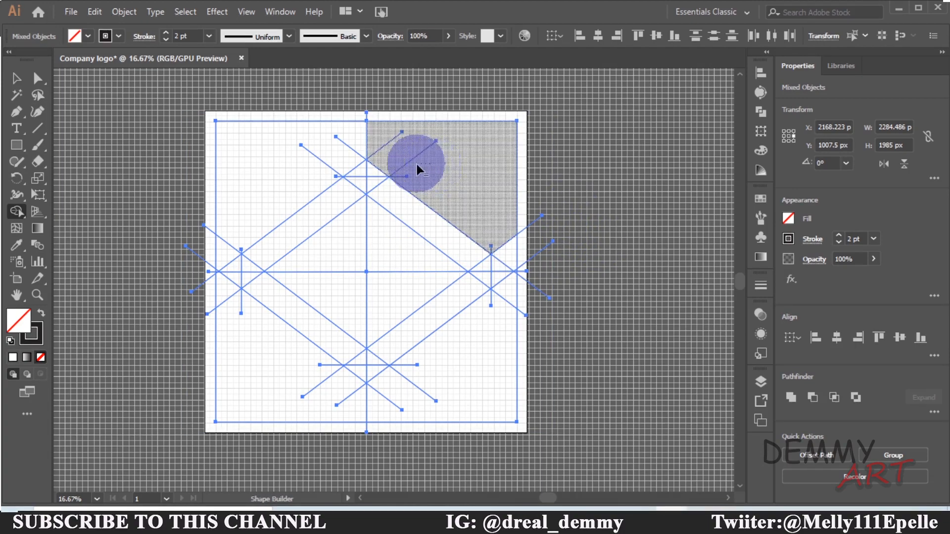
Delete the excess construction segments around the top apex and the right-side crossing with Shape Builder
left_click_drag(367, 141, 323, 166)
key("ctrl+plus")
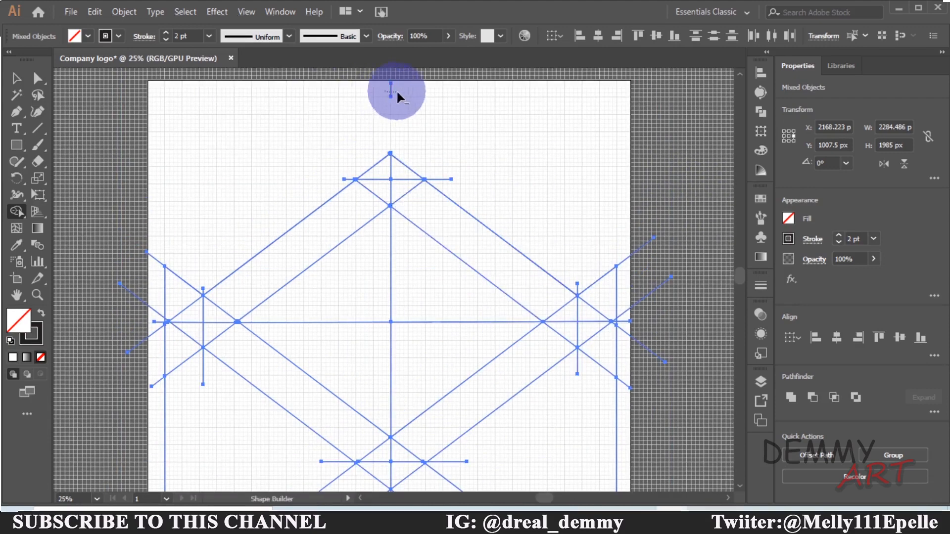
left_click_drag(396, 91, 398, 91)
left_click_drag(466, 338, 437, 218)
left_click_drag(588, 174, 574, 272)
left_click_drag(592, 110, 609, 156)
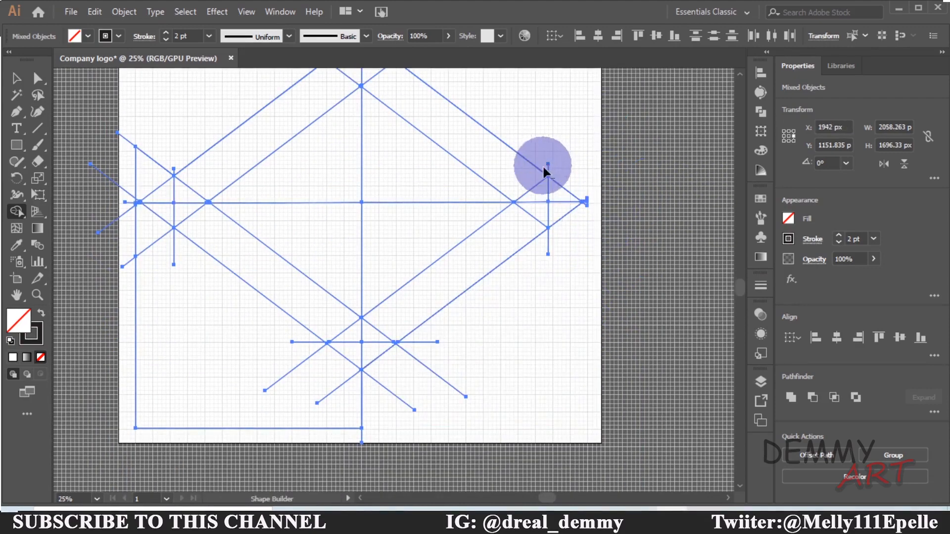
mouse_move(543, 171)
left_mouse_down()
mouse_move(556, 213)
mouse_move(575, 221)
mouse_move(583, 191)
mouse_move(552, 196)
left_mouse_up()
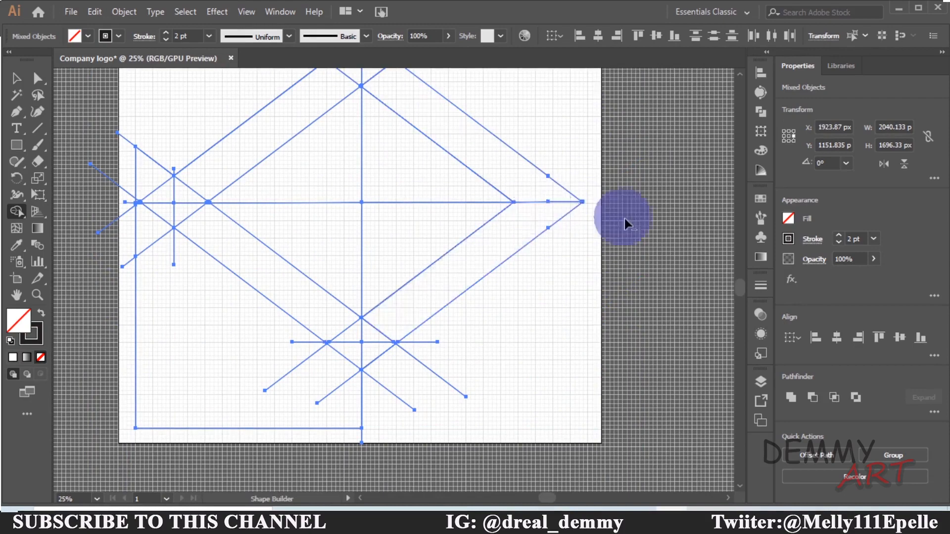
left_click_drag(614, 212, 645, 254)
Try removing more segments near the top apex, then undo the last three removals
mouse_move(541, 244)
left_mouse_down()
mouse_move(375, 245)
mouse_move(415, 299)
mouse_move(417, 227)
mouse_move(394, 170)
mouse_move(394, 120)
mouse_move(366, 130)
mouse_move(409, 139)
mouse_move(391, 141)
left_mouse_up()
scroll(394, 170, "up", 1)
left_click(392, 136, "alt")
left_click(384, 130, "alt")
scroll(434, 244, "down", 1)
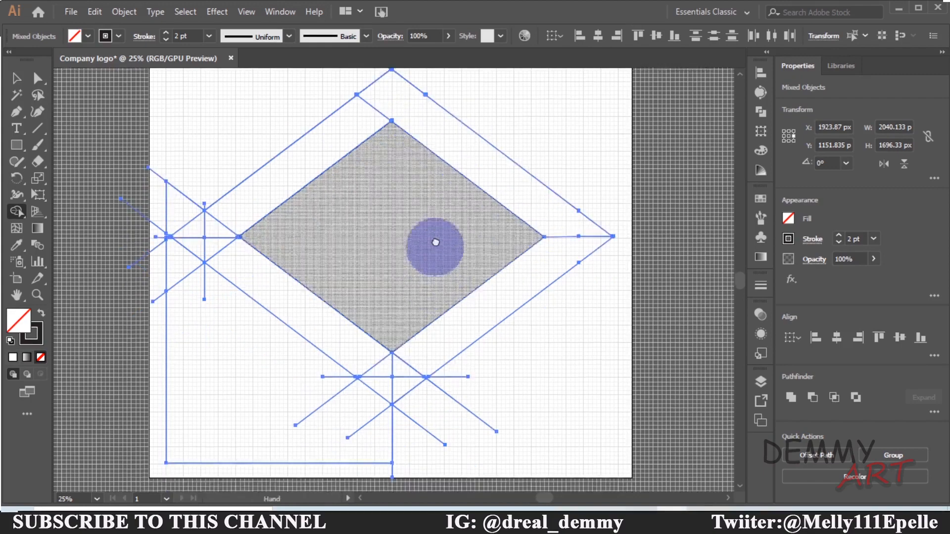
key("ctrl+z")
key("ctrl+z")
key("ctrl+z")
Delete the stray segments above the top apex and the lines below the bottom crossing with Shape Builder
left_click(393, 112, "alt")
left_click(398, 88, "alt")
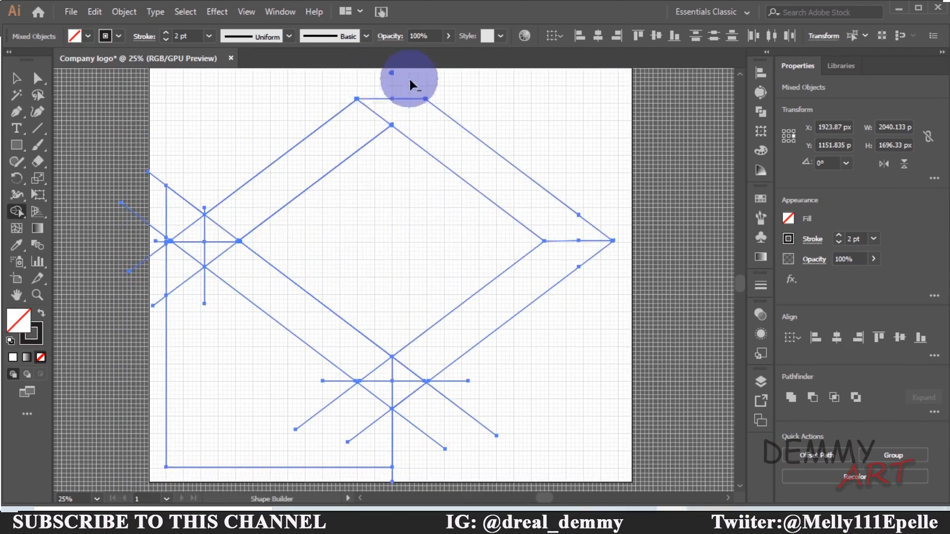
left_click(390, 70, "alt")
scroll(488, 350, "down", 1)
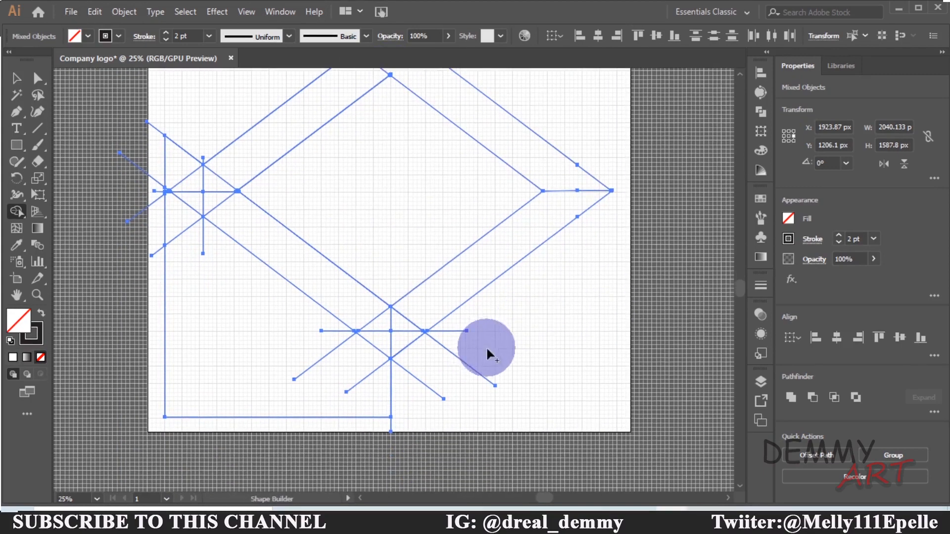
mouse_move(489, 355)
left_mouse_down()
mouse_move(289, 418)
mouse_move(277, 395)
left_mouse_up()
Remove the remaining stray segments at the left point and the bottom crossing with Shape Builder
left_click(158, 251, "alt")
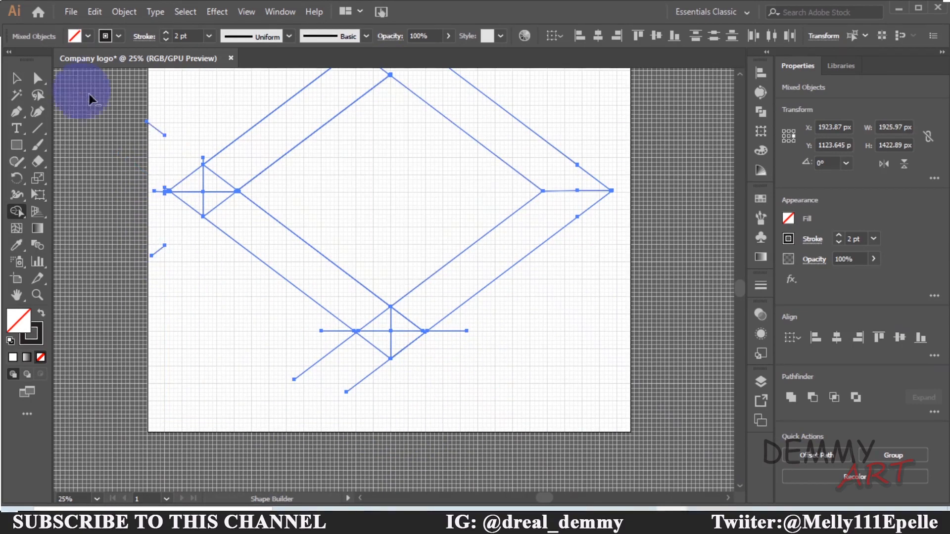
left_click(154, 128, "alt")
left_click(446, 350, "alt")
left_click(421, 348, "alt")
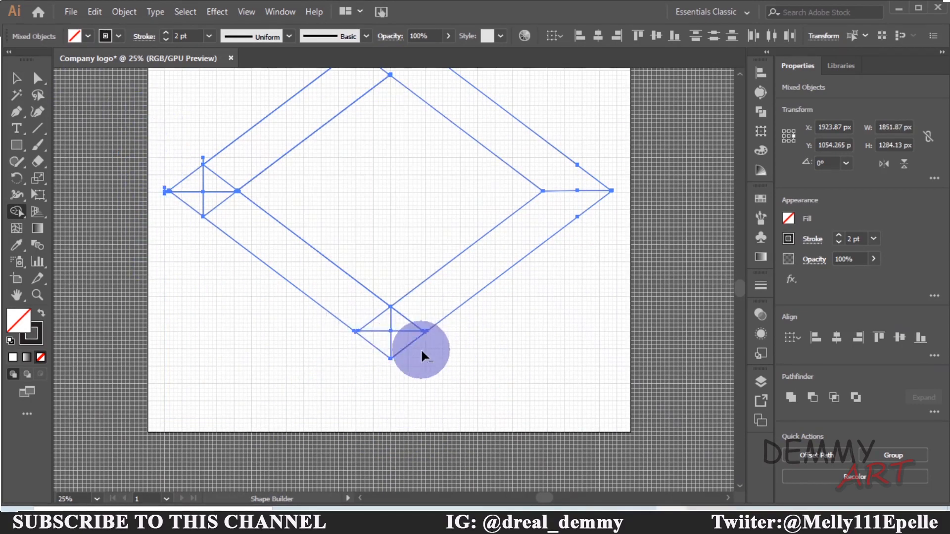
left_click(388, 358, "alt")
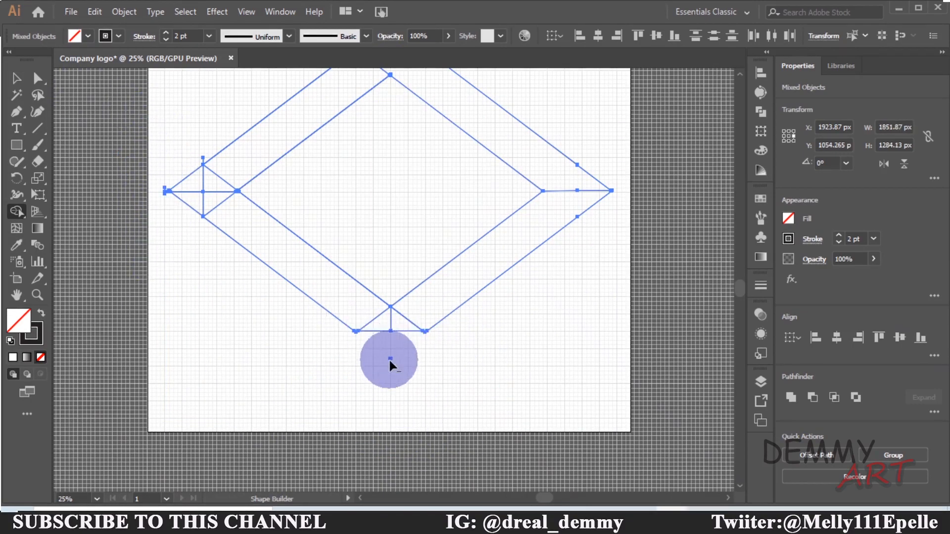
left_click(405, 318, "alt")
scroll(515, 399, "up", 2)
left_click(188, 250, "alt")
left_click(207, 255, "alt")
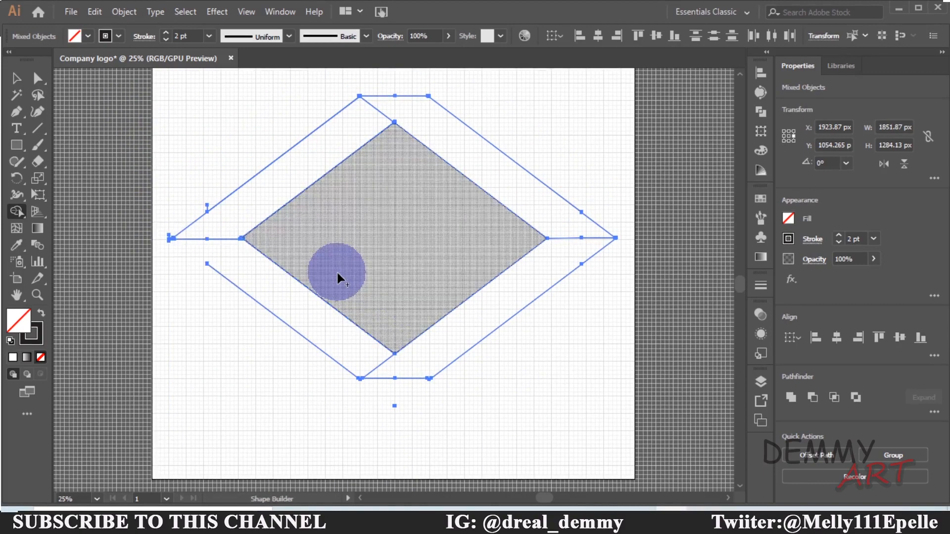
left_click(206, 207, "alt")
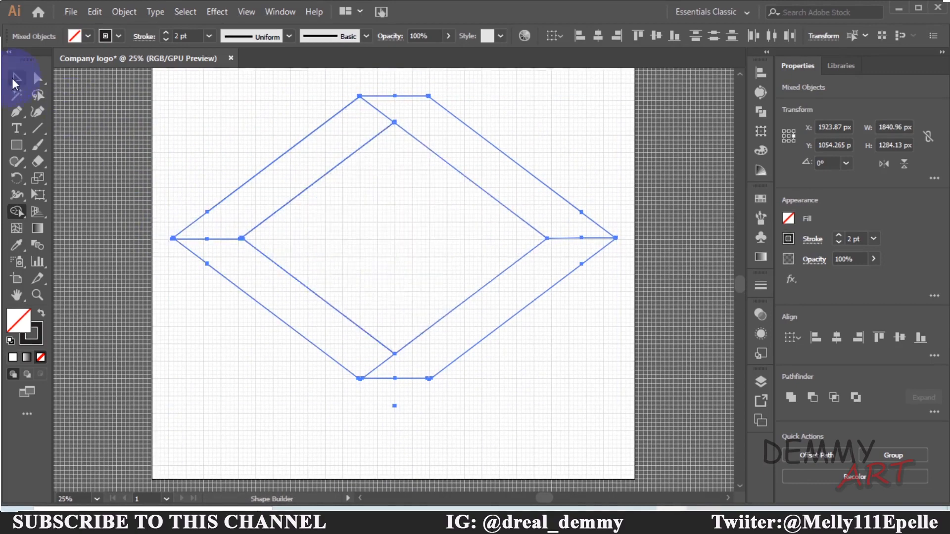
Zoom in and out to inspect the cleaned-up logo outline
left_click(15, 79)
key("ctrl+minus")
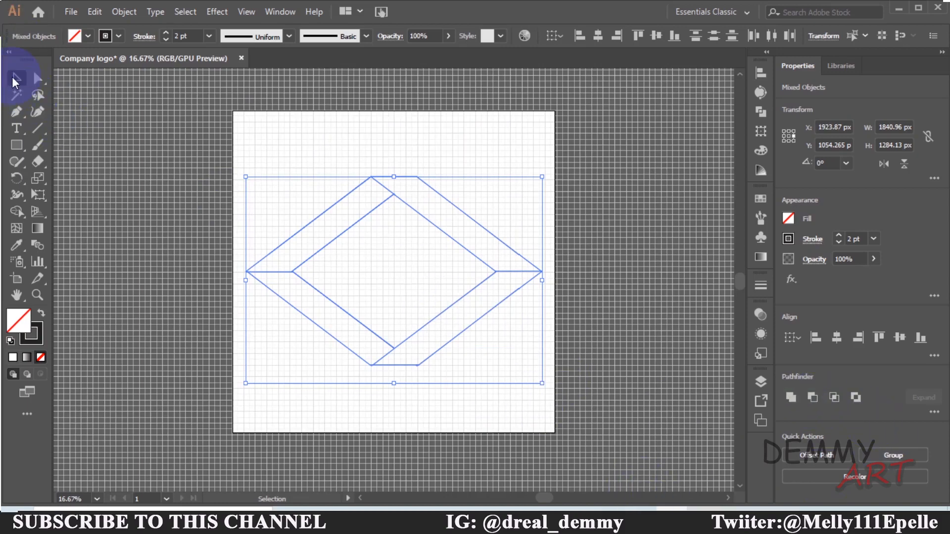
key("ctrl+plus")
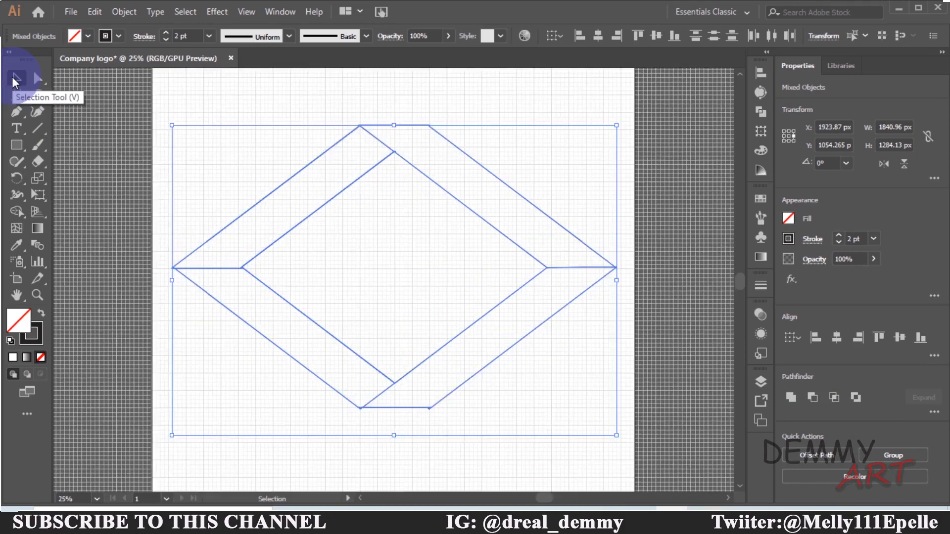
key("ctrl+plus")
key("ctrl+minus")
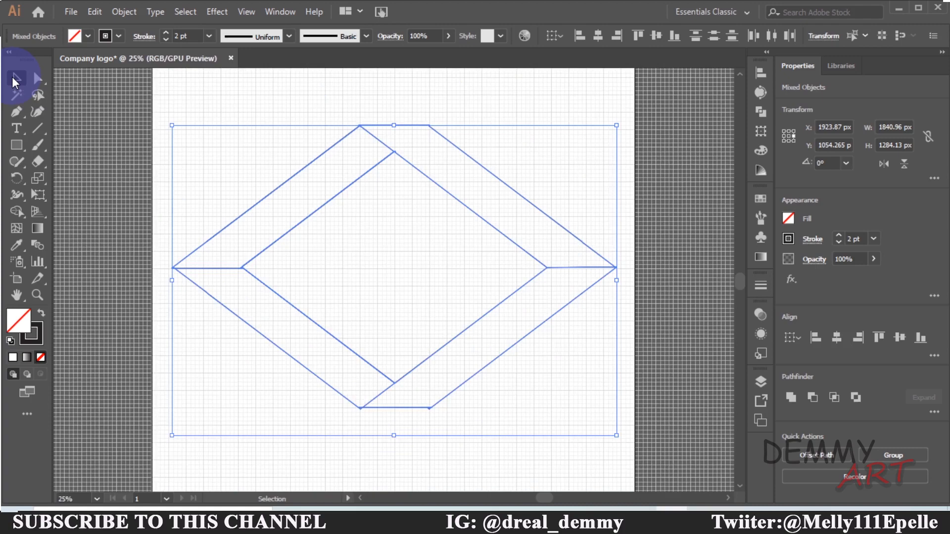
key("ctrl+plus")
key("ctrl+plus")
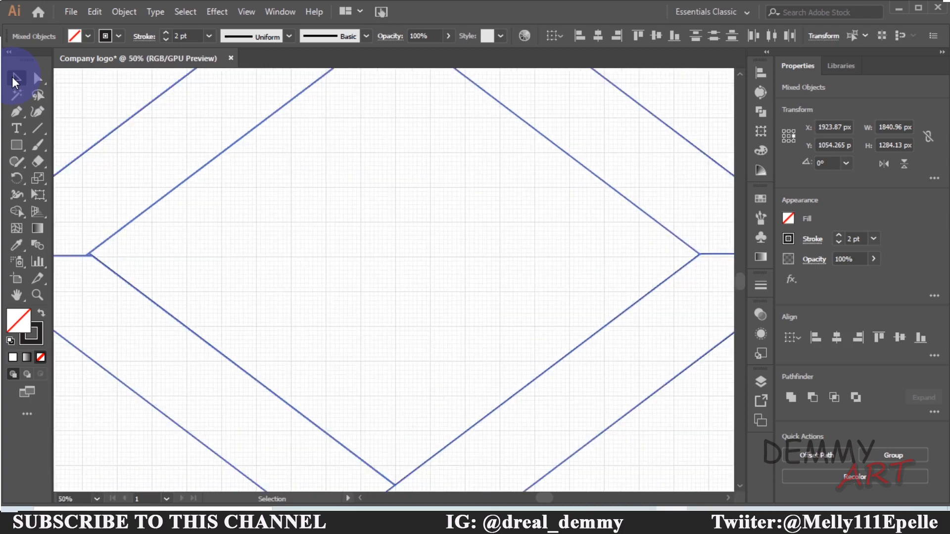
key("ctrl+minus")
key("ctrl+minus")
key("ctrl+plus")
key("ctrl+plus")
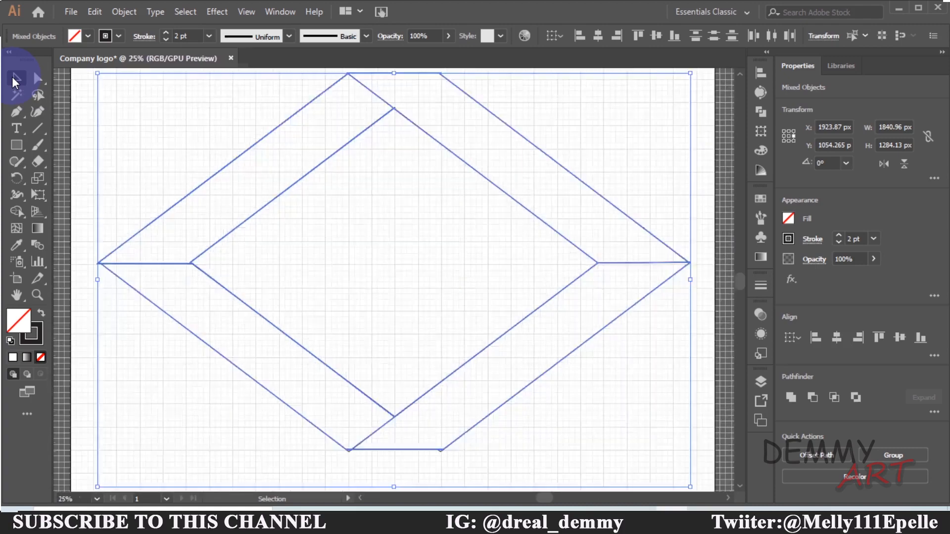
key("ctrl+minus")
key("ctrl+minus")
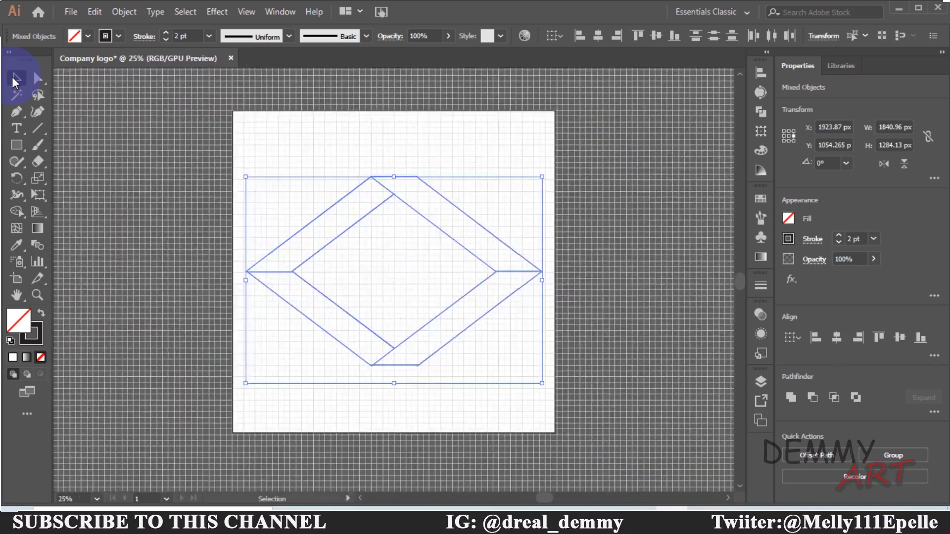
key("ctrl+plus")
key("ctrl+plus")
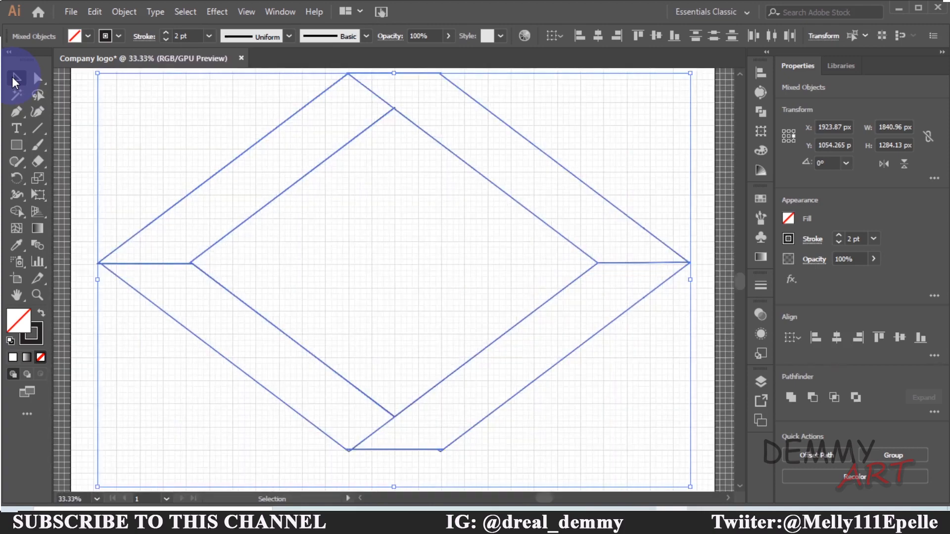
key("ctrl+minus")
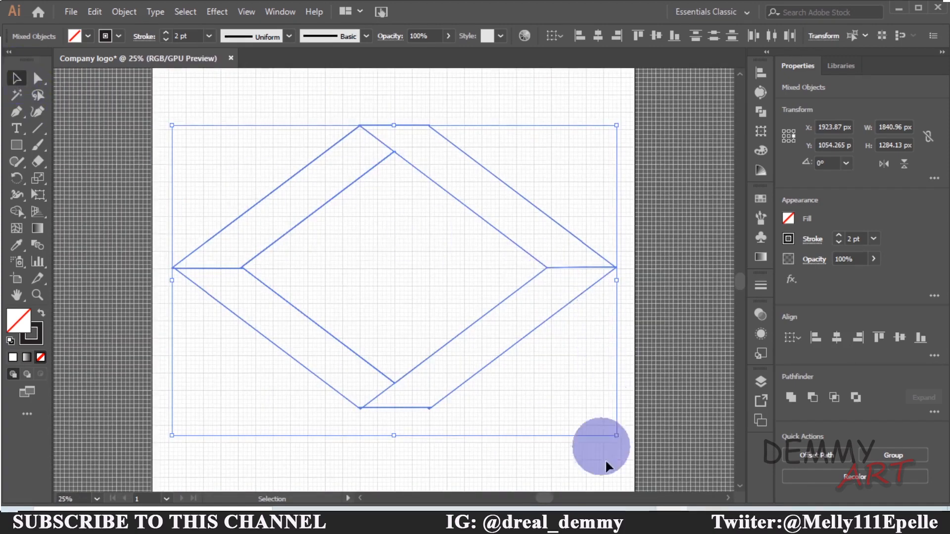
Scale the logo outline down proportionally and shift it slightly to the right
left_click_drag(615, 436, 558, 394)
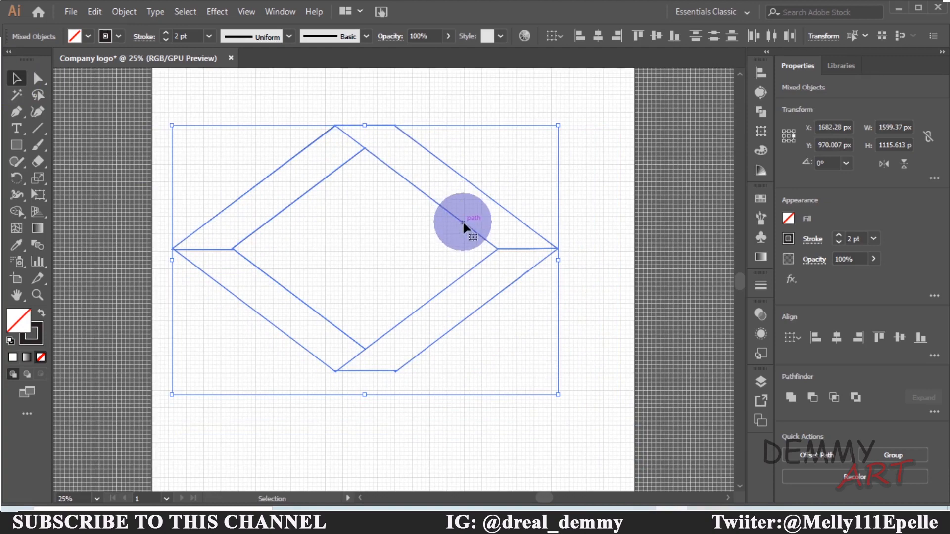
left_click_drag(464, 223, 492, 226)
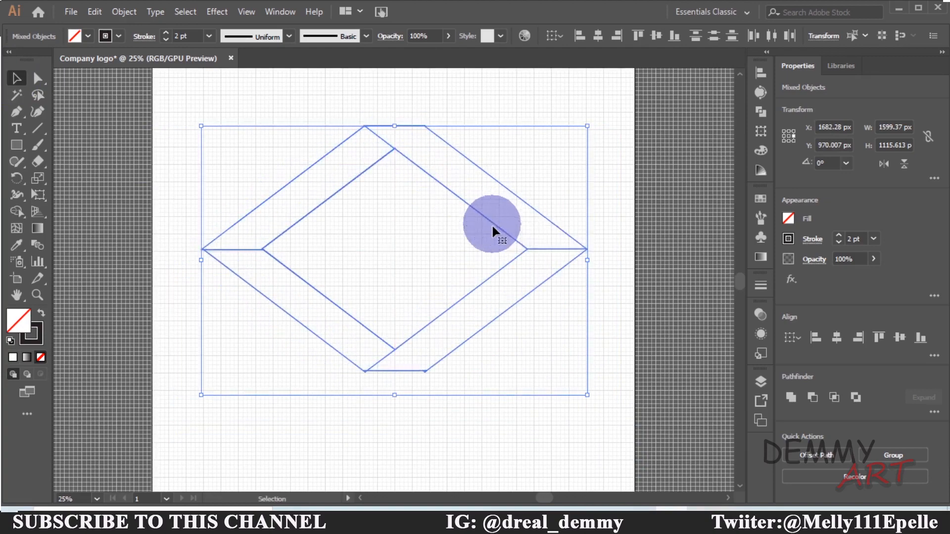
left_click(618, 239)
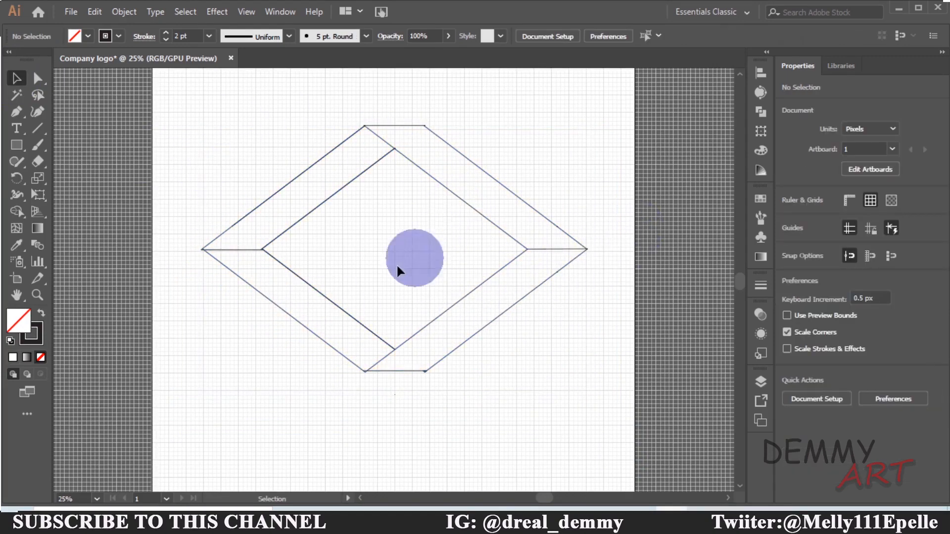
Select the whole logo and narrow its width from the left side to about 1490 px
left_click(224, 248)
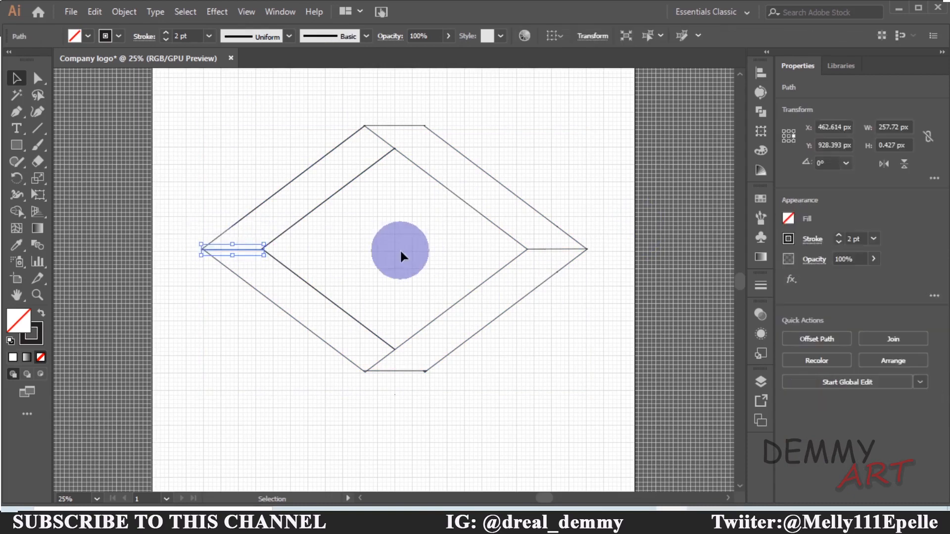
left_click(347, 185)
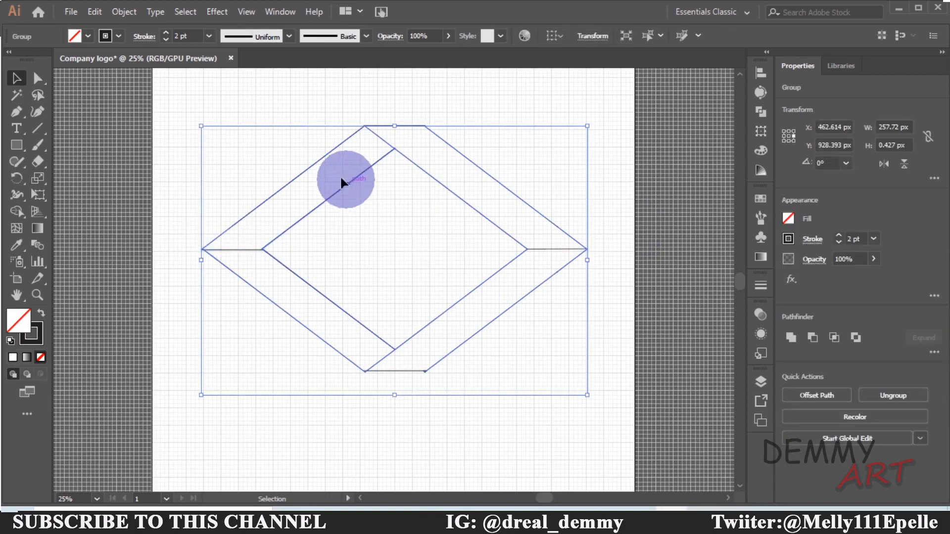
left_click(270, 149)
left_click_drag(252, 106, 530, 378)
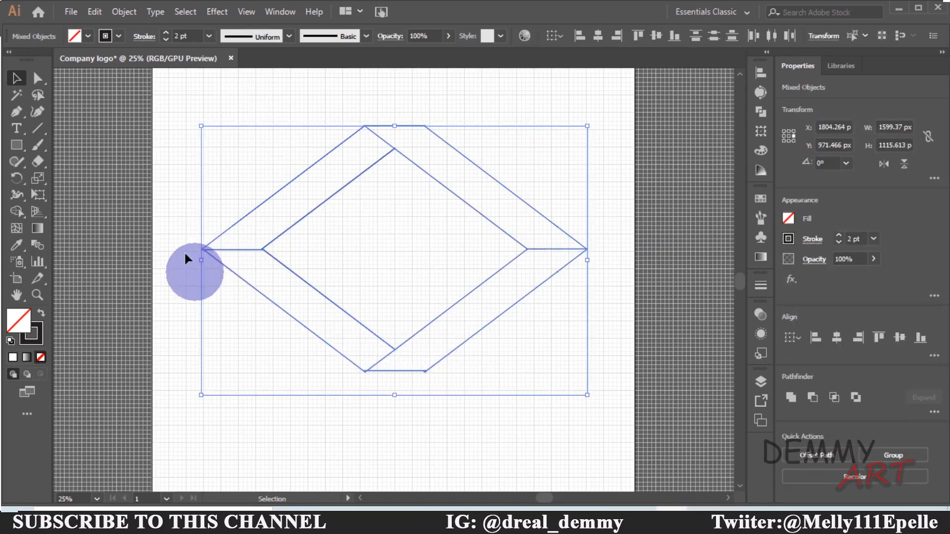
left_click_drag(201, 259, 227, 259)
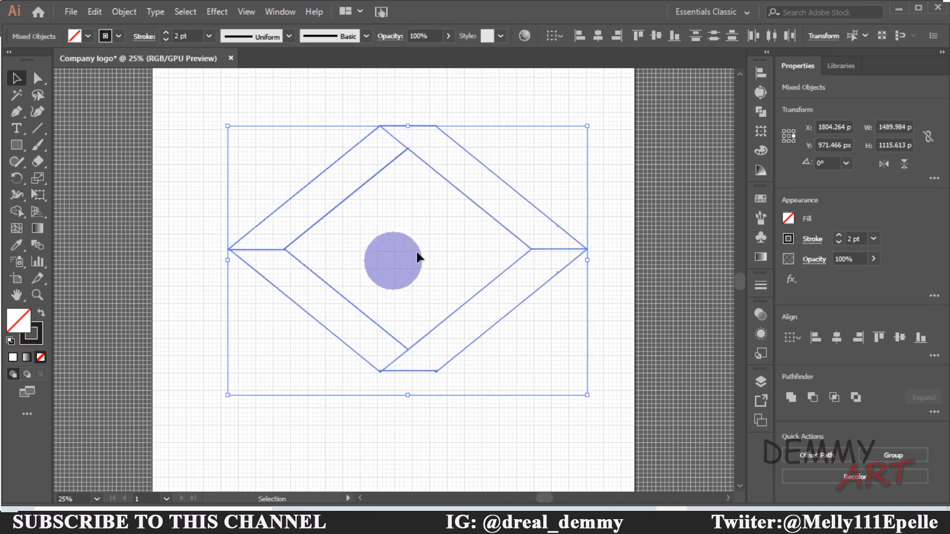
Nudge the logo outline slightly to the right
mouse_move(462, 197)
left_mouse_down()
mouse_move(452, 195)
mouse_move(467, 189)
left_mouse_up()
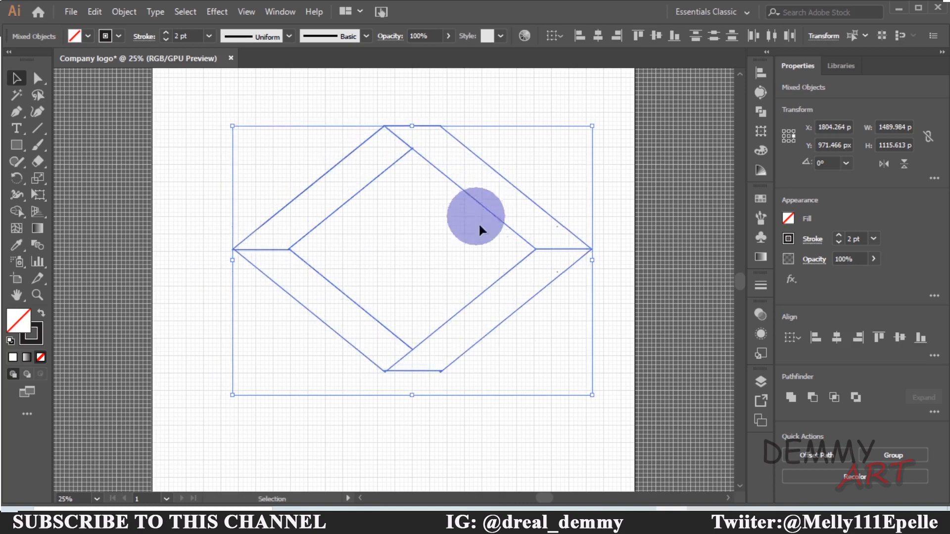
left_click(584, 417)
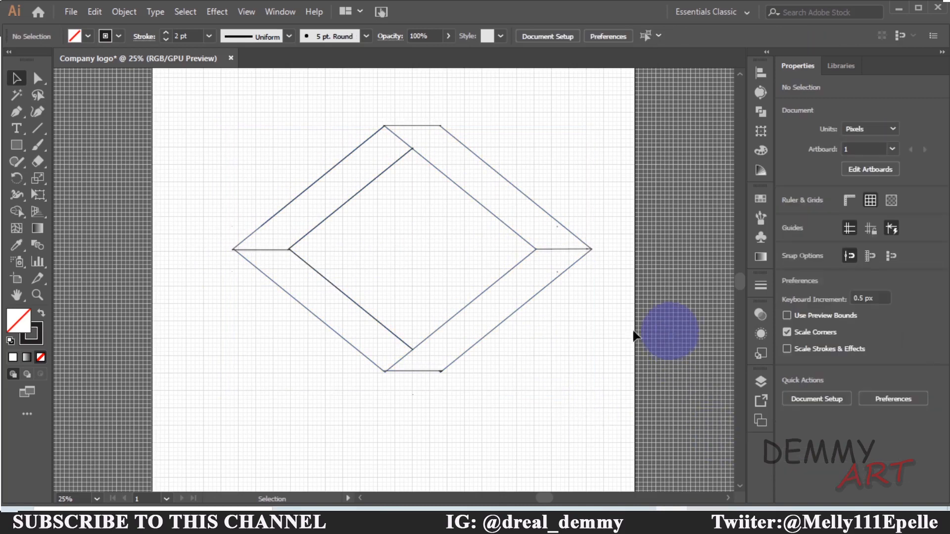
Select all the logo outline paths and group them
left_click_drag(277, 143, 502, 378)
left_click(257, 113)
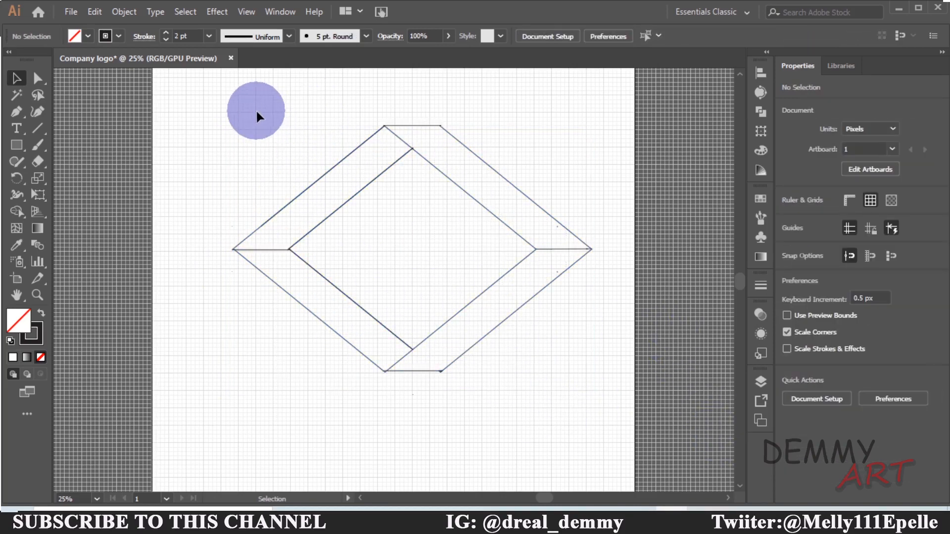
left_click_drag(256, 113, 599, 452)
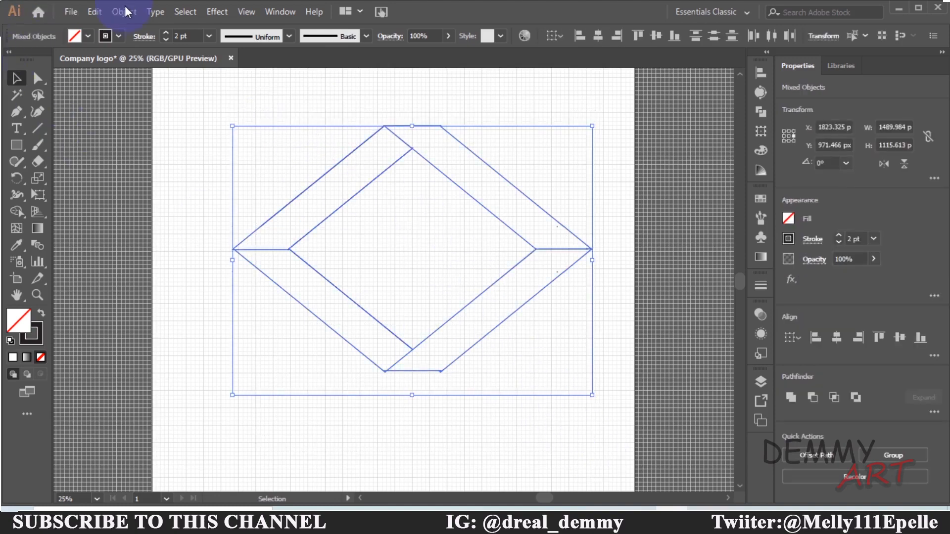
left_click(125, 11)
left_click(174, 59)
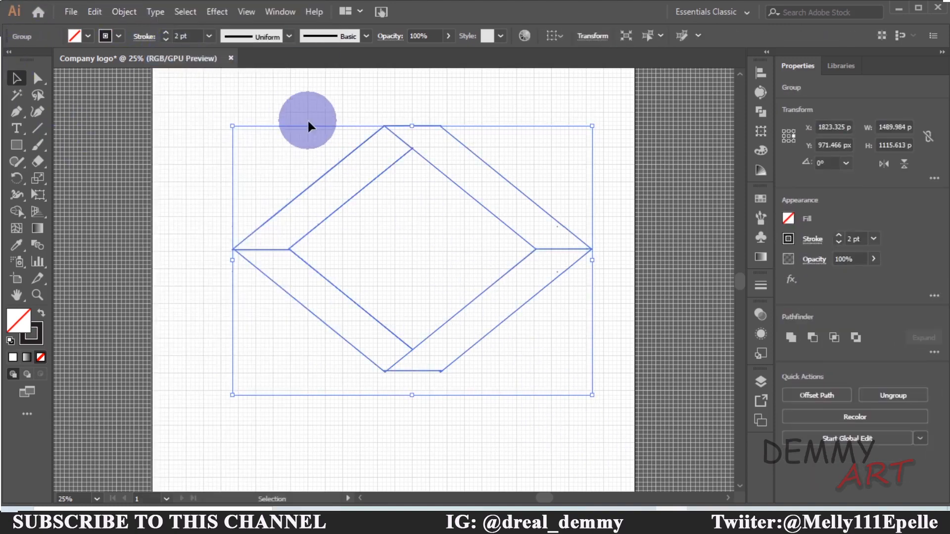
left_click(310, 104)
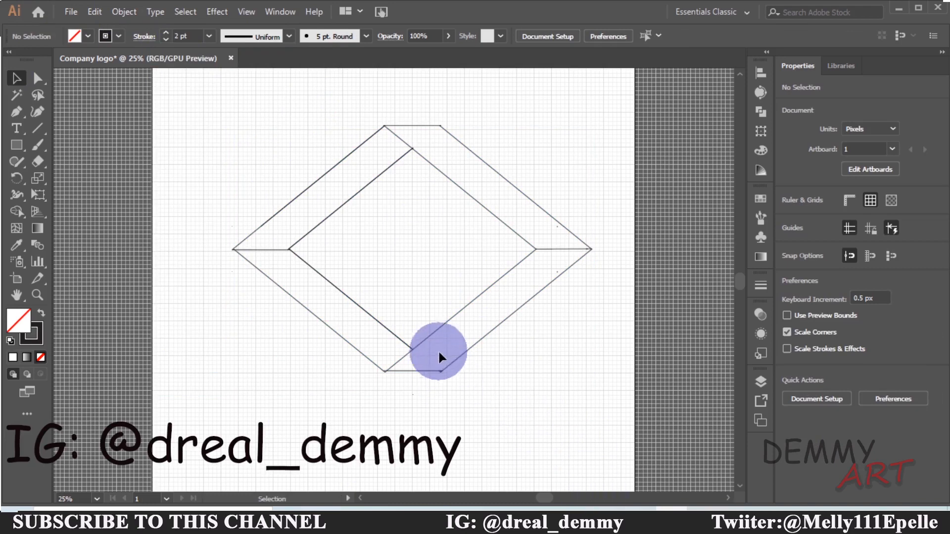
left_click(439, 328)
left_click(545, 425)
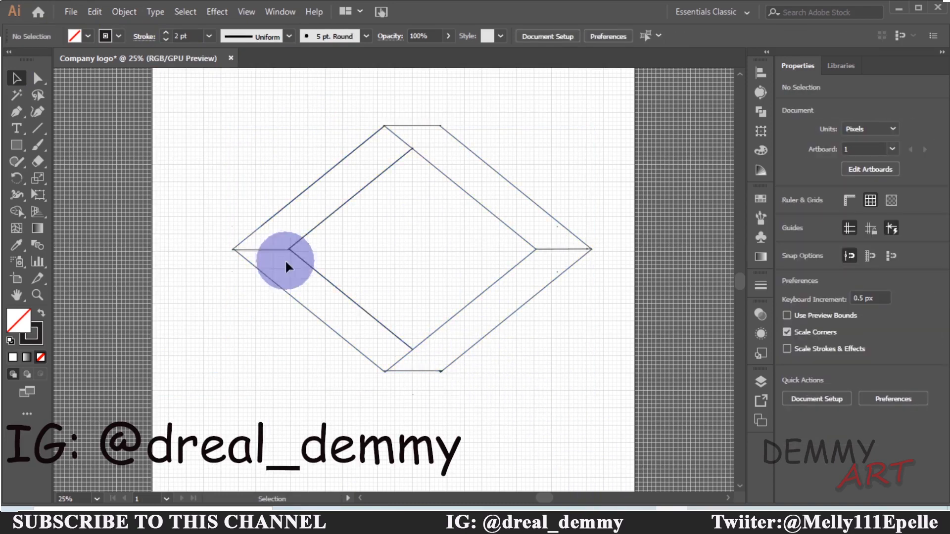
Select the grouped outline, switch to Shape Builder, and set the fill colour to black 000000
left_click_drag(237, 138, 609, 399)
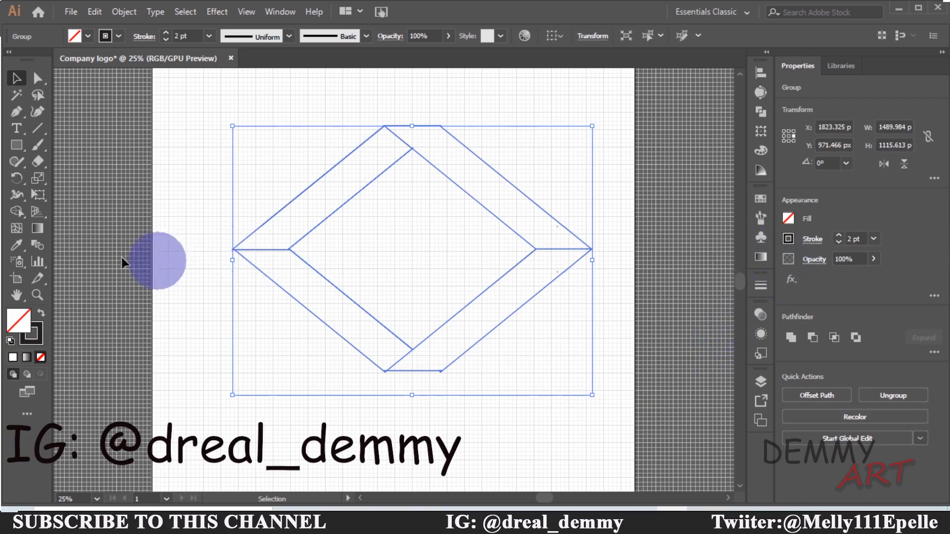
left_click(19, 208)
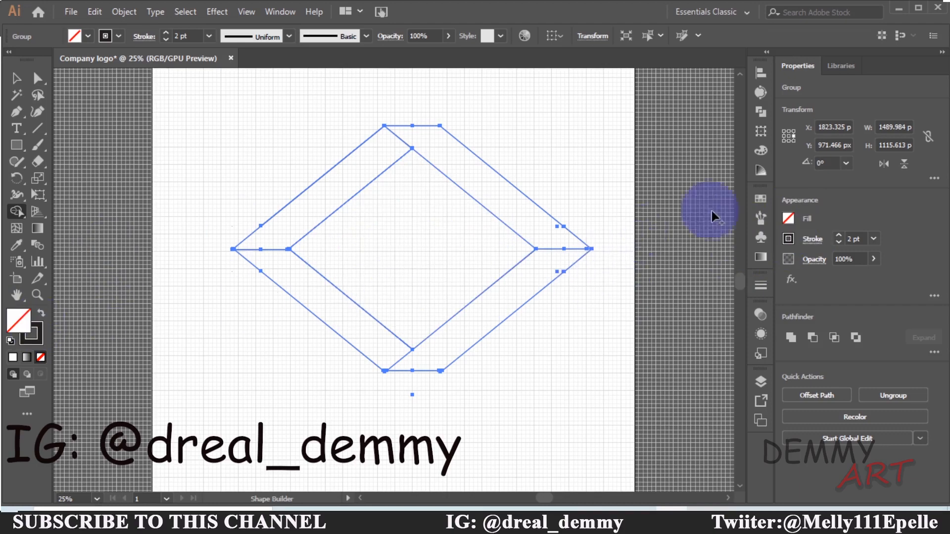
left_click(788, 218)
left_click(667, 268)
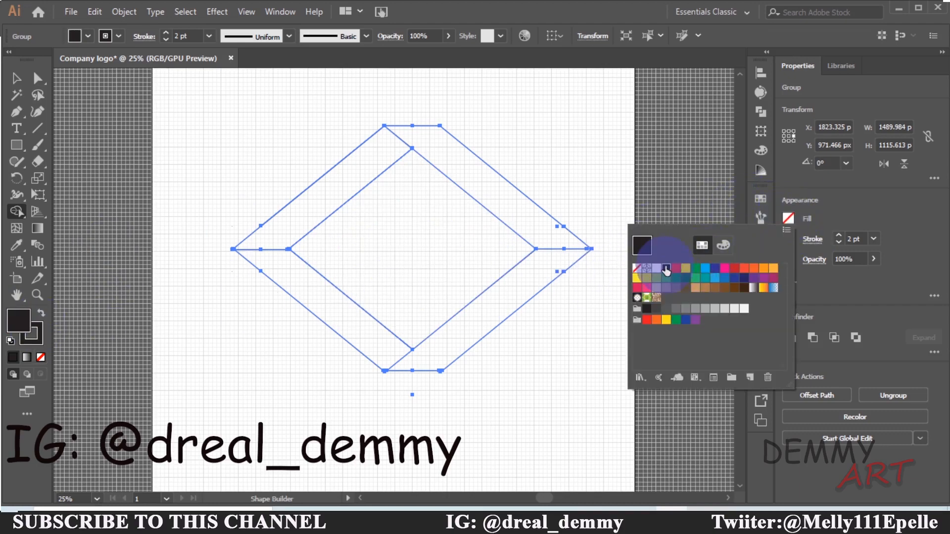
left_click(725, 244)
left_click(764, 340)
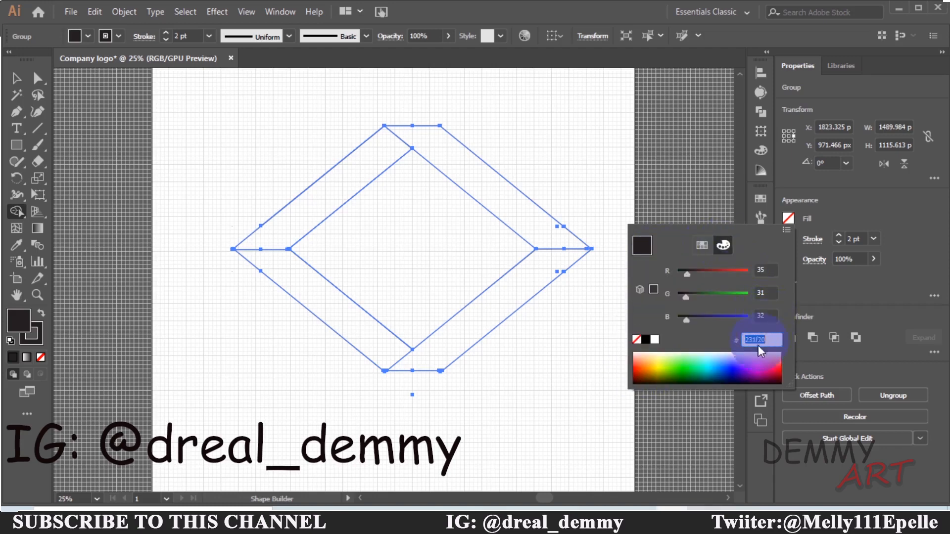
left_click(654, 339)
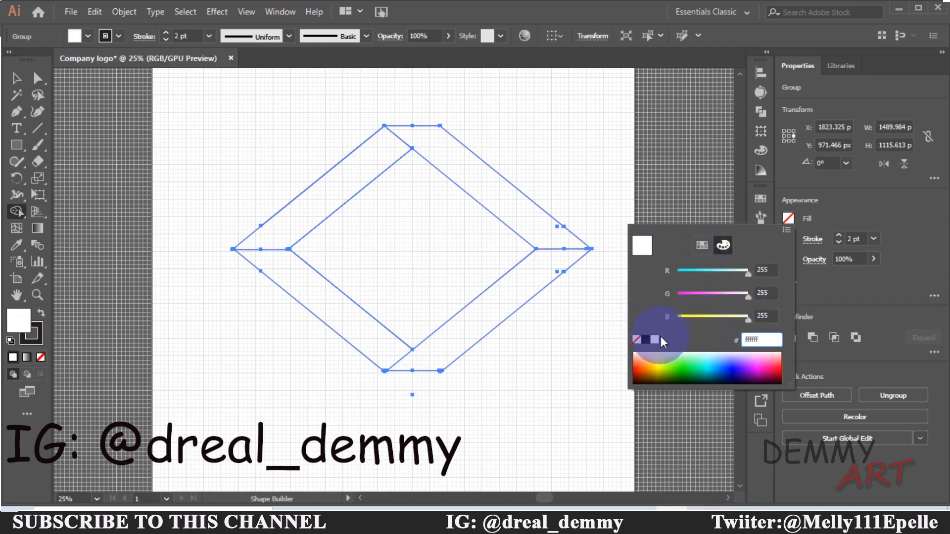
left_click(646, 340)
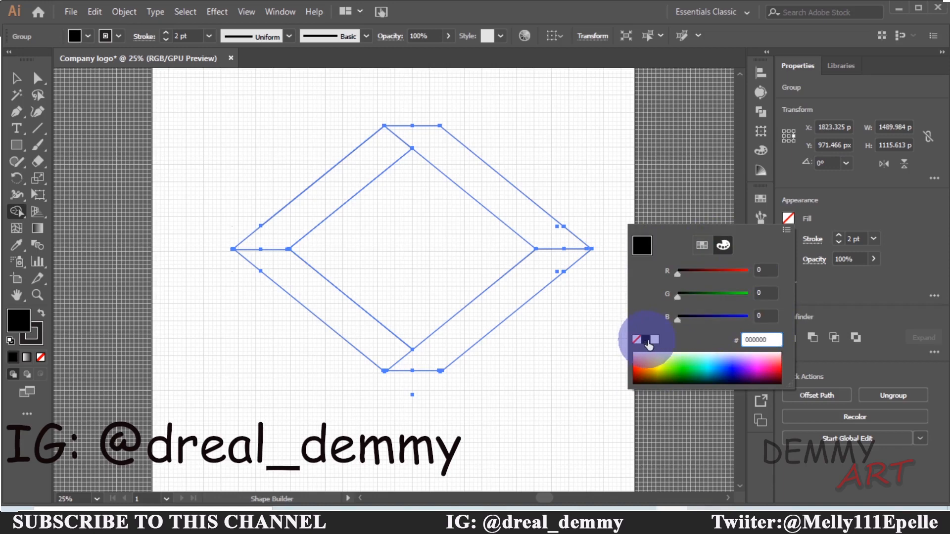
left_click(866, 282)
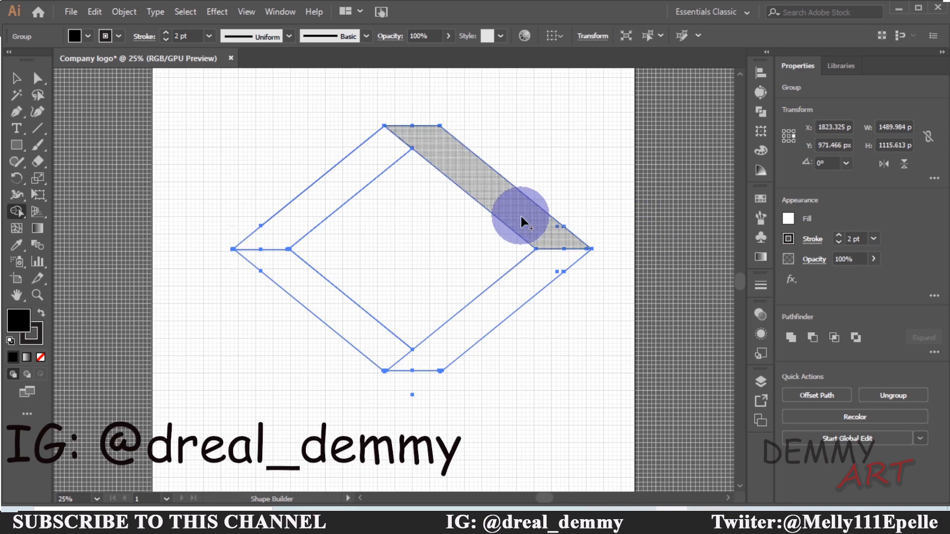
left_click(786, 218)
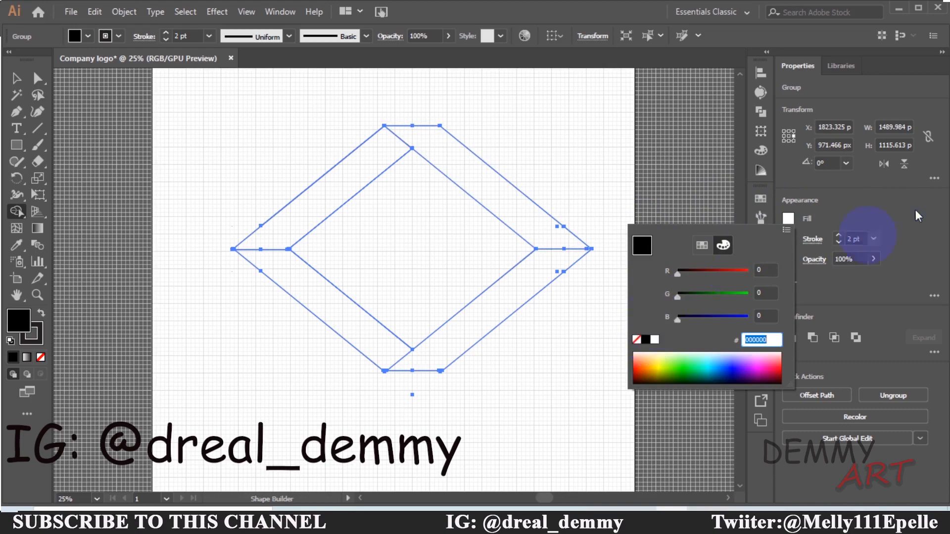
Fill the upper-right and lower-left ribbon bands black with Shape Builder
left_click(559, 228)
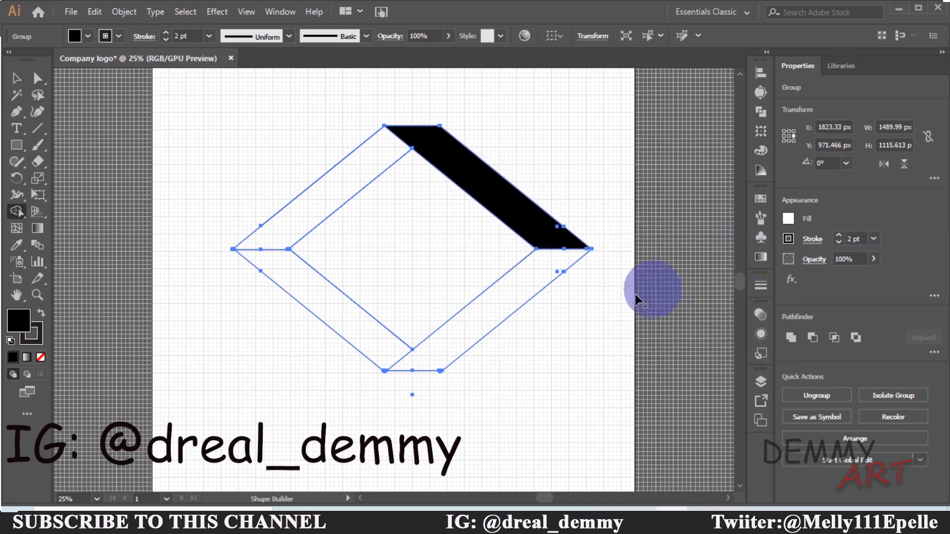
left_click(316, 294)
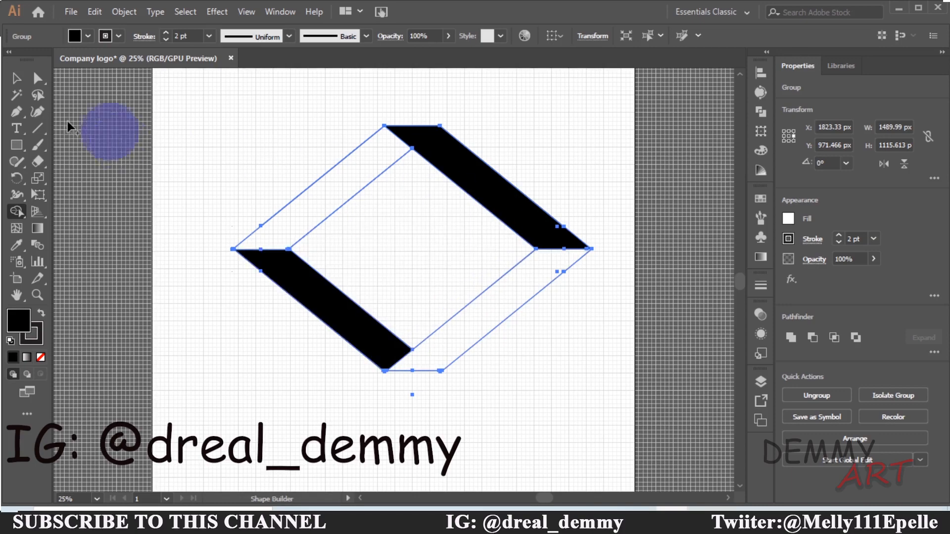
left_click(14, 80)
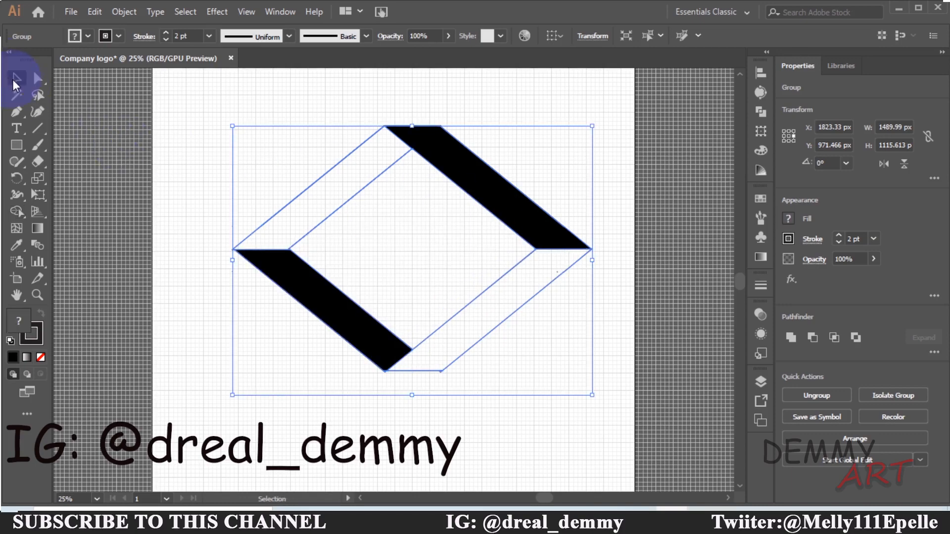
left_click(792, 219)
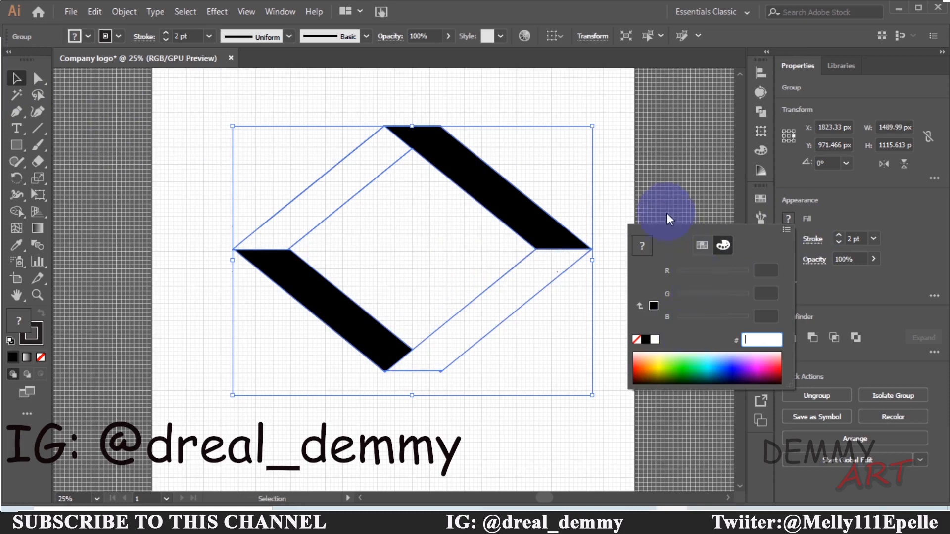
left_click(352, 170)
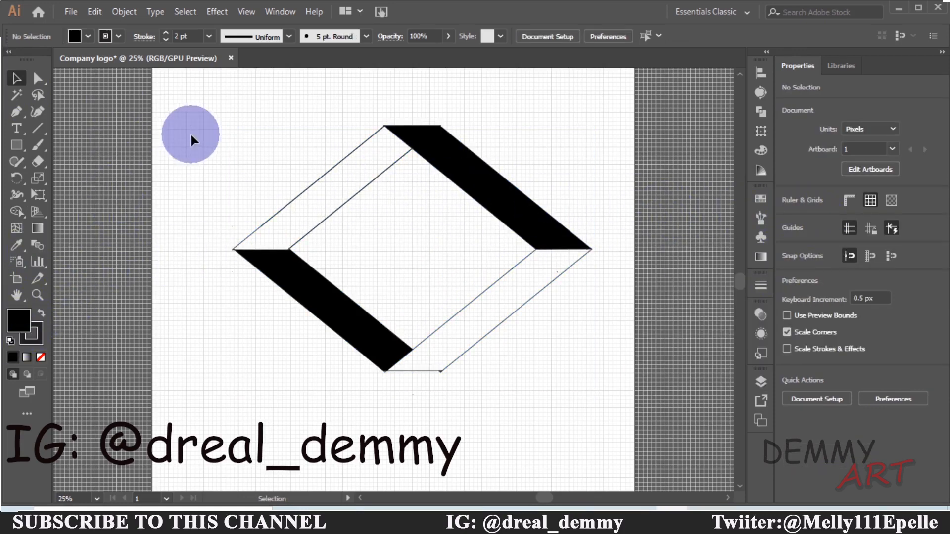
Set the fill to red F41414 and fill the upper-left and lower-right ribbon bands with Shape Builder
left_click_drag(191, 140, 534, 382)
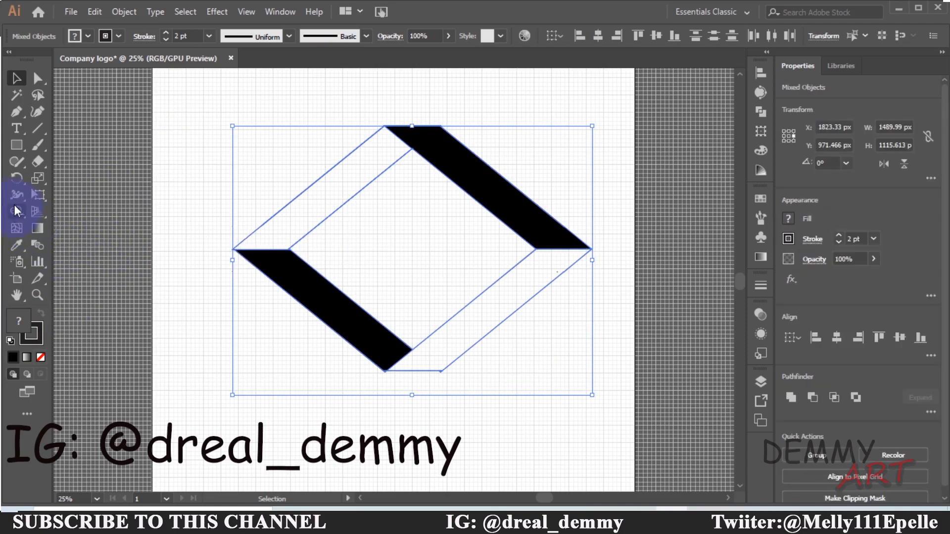
left_click(16, 211)
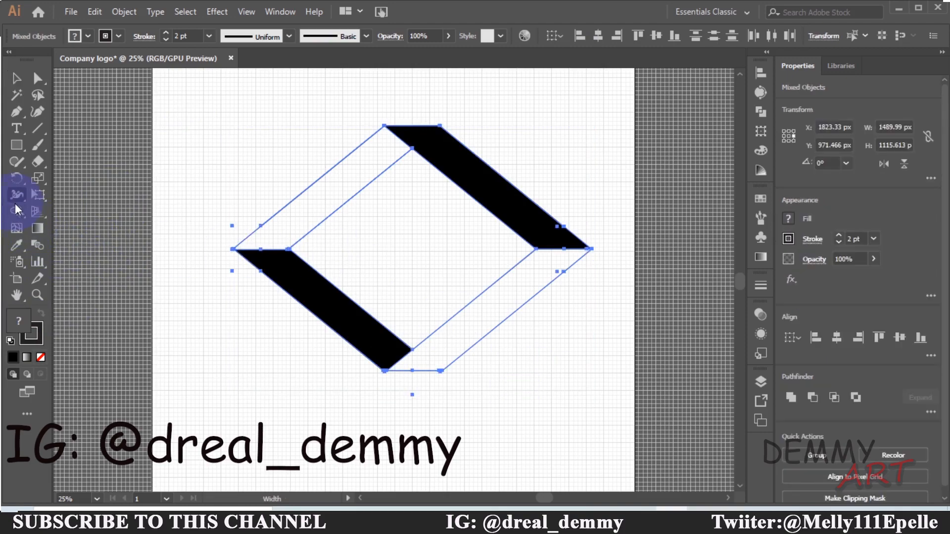
double_click(18, 320)
left_click_drag(339, 254, 402, 198)
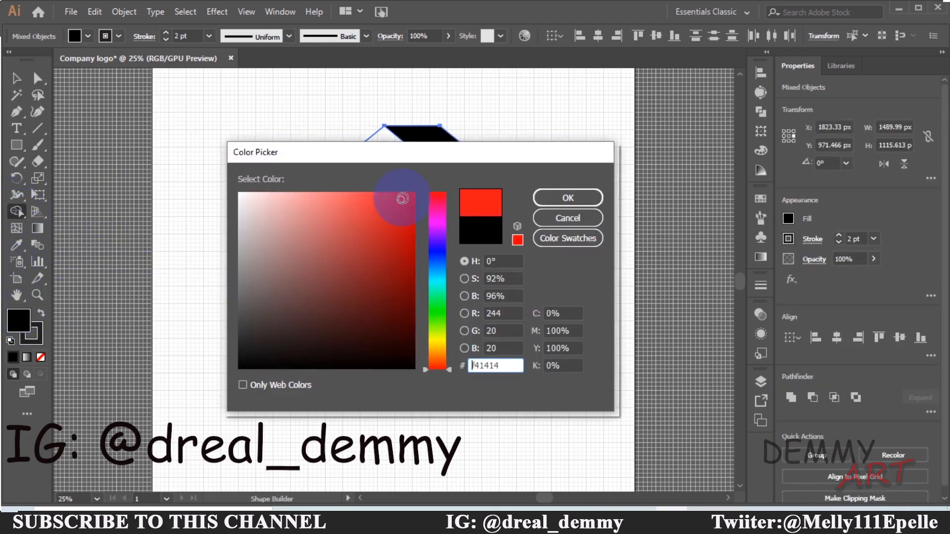
left_click(568, 198)
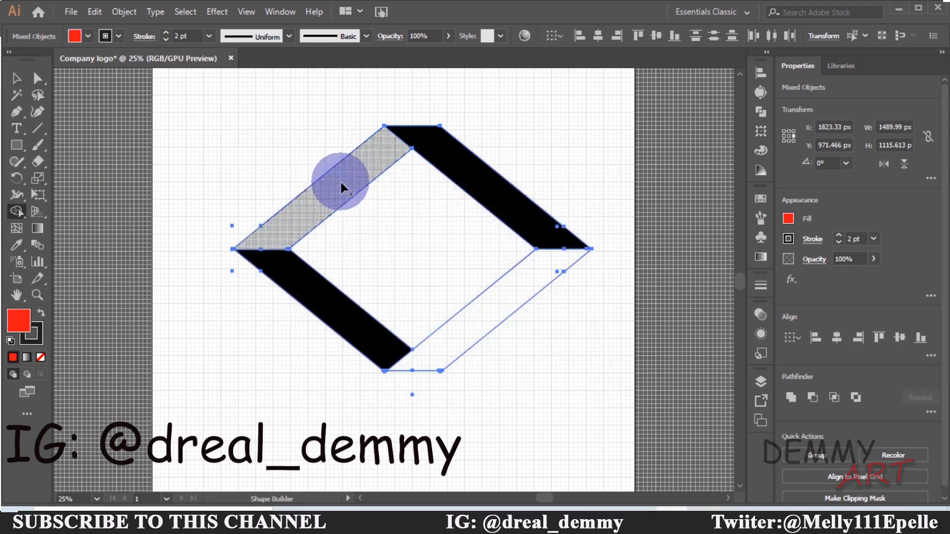
left_click(339, 180)
left_click(500, 302)
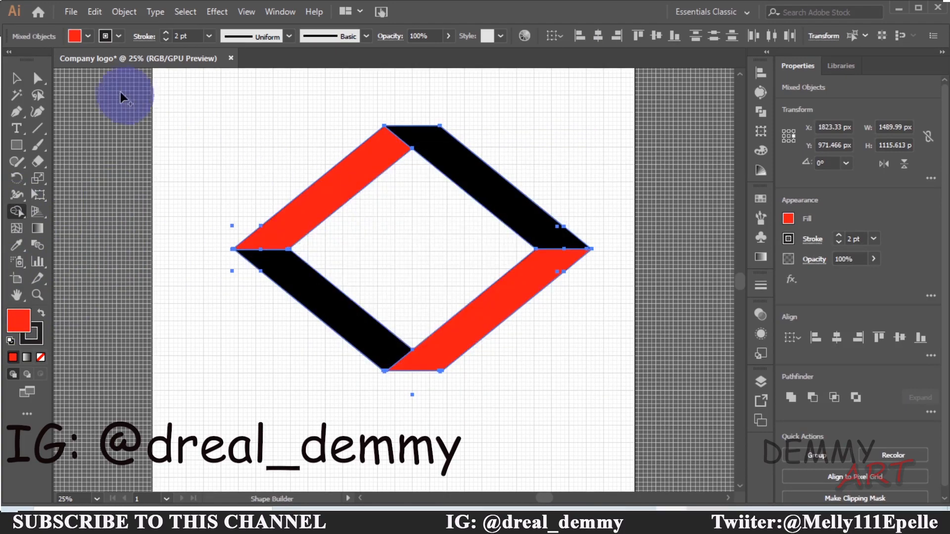
left_click(13, 74)
left_click(154, 114)
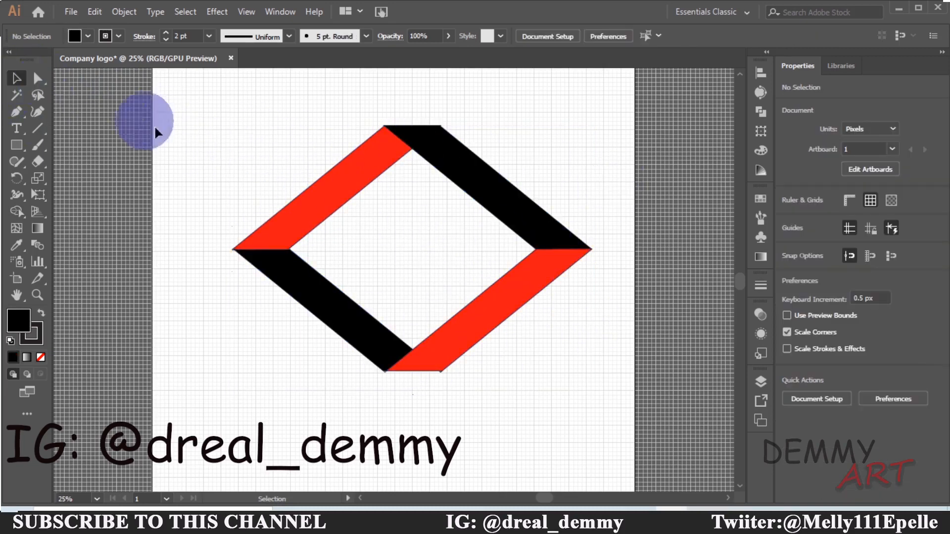
Duplicate the whole logo and move the copy to the right
left_click_drag(194, 121, 634, 364)
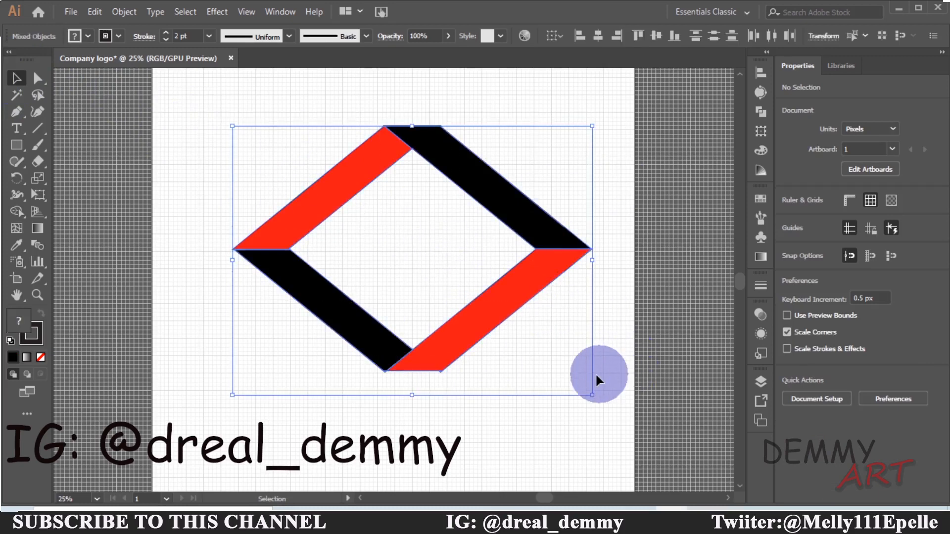
key("a")
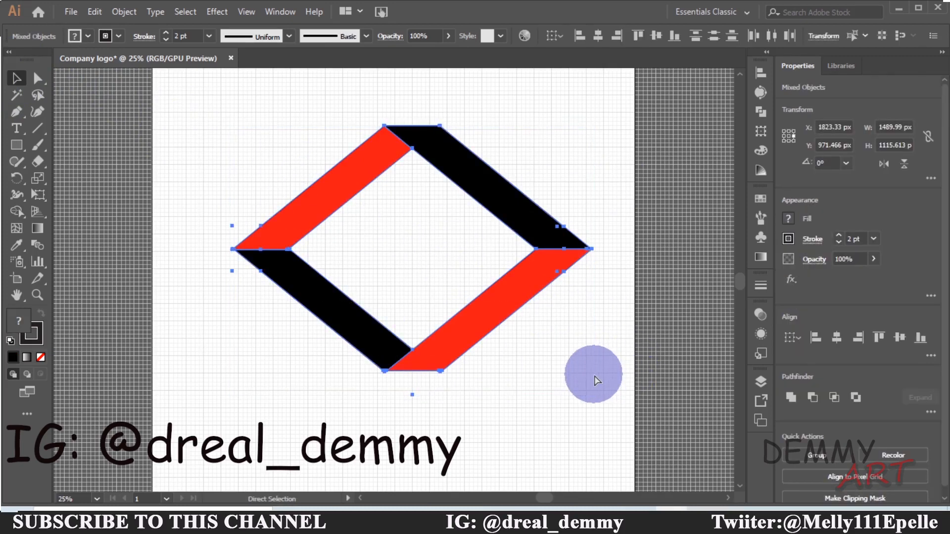
key("ctrl+c")
key("ctrl+v")
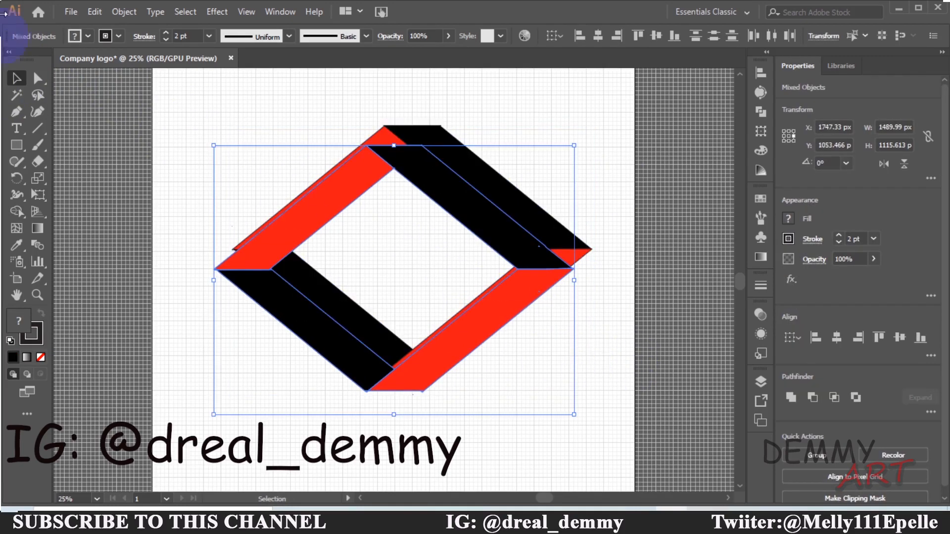
left_click(15, 79)
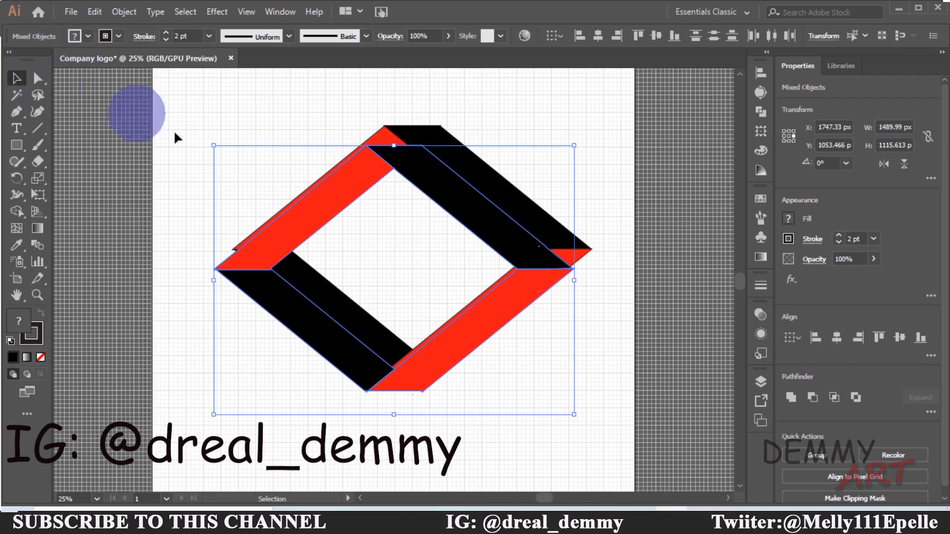
left_click_drag(485, 216, 577, 194)
left_click(689, 409)
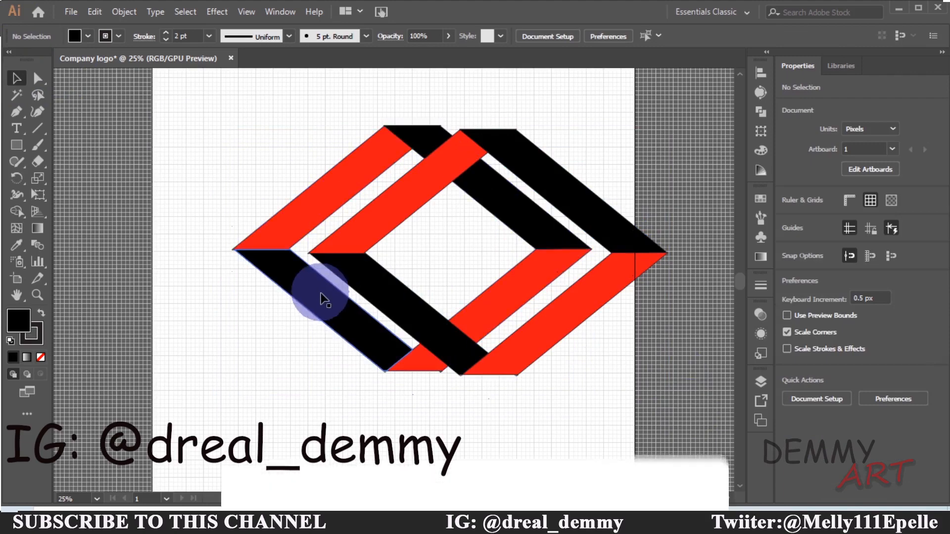
Reposition the original and the copy so the two diamonds overlap into an interlocking pair
left_click_drag(321, 298, 249, 290)
left_click(357, 412)
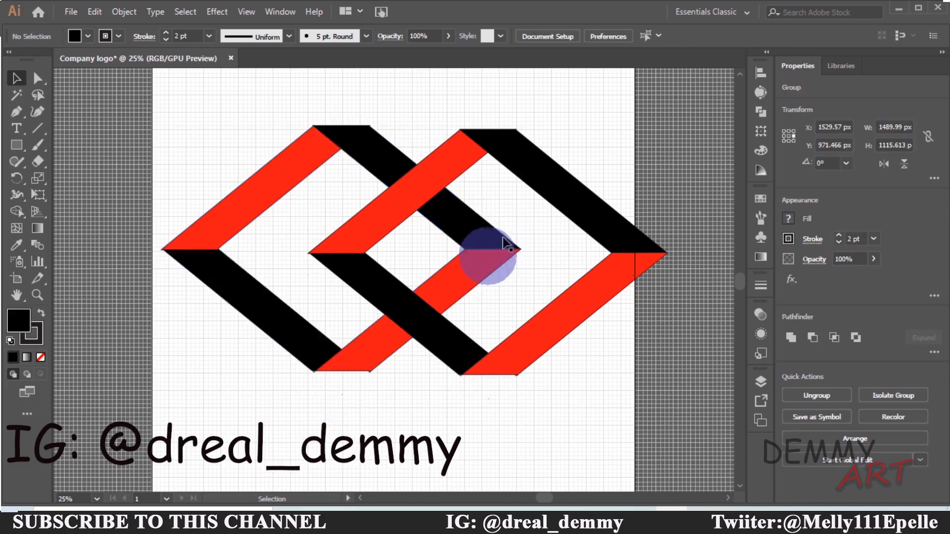
left_click_drag(581, 198, 543, 204)
left_click(509, 396)
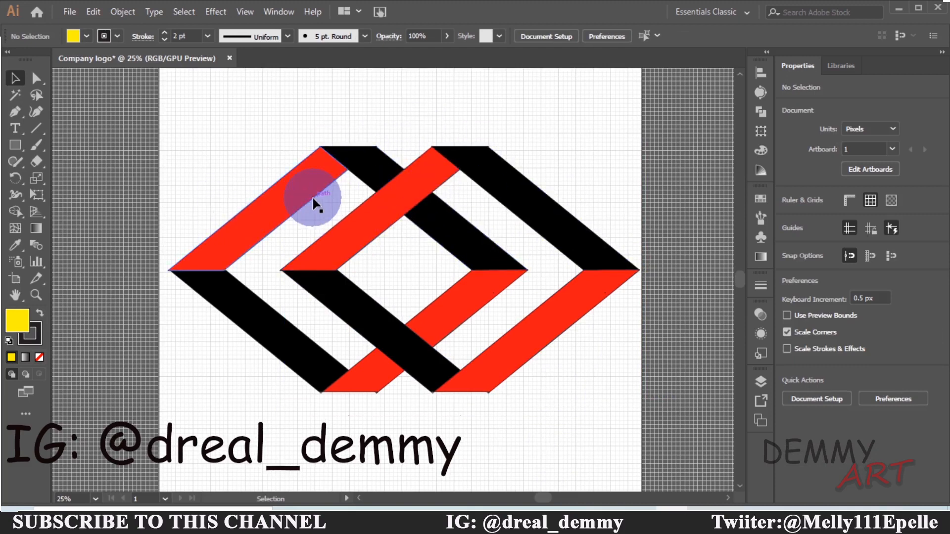
Select the whole logo and set its stroke to none
left_click_drag(197, 105, 643, 420)
left_click(798, 262)
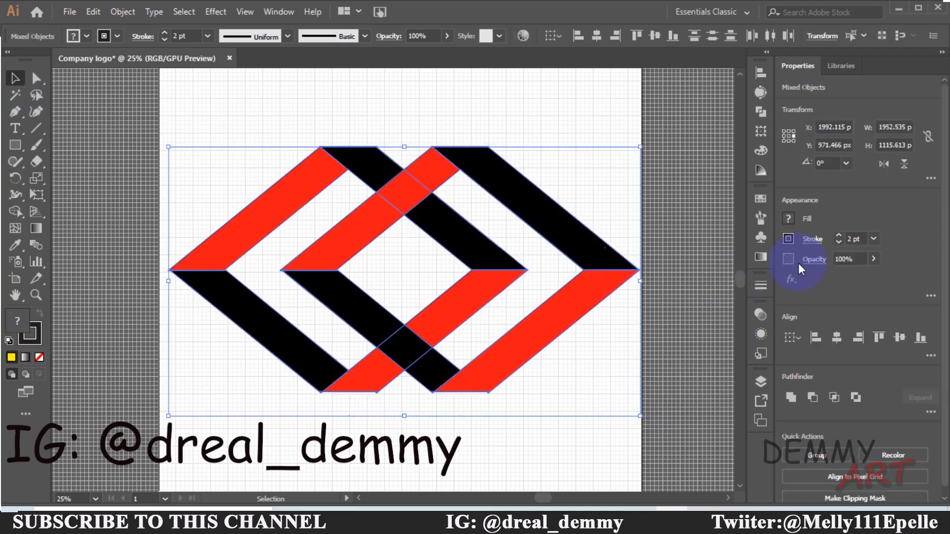
left_click(787, 240)
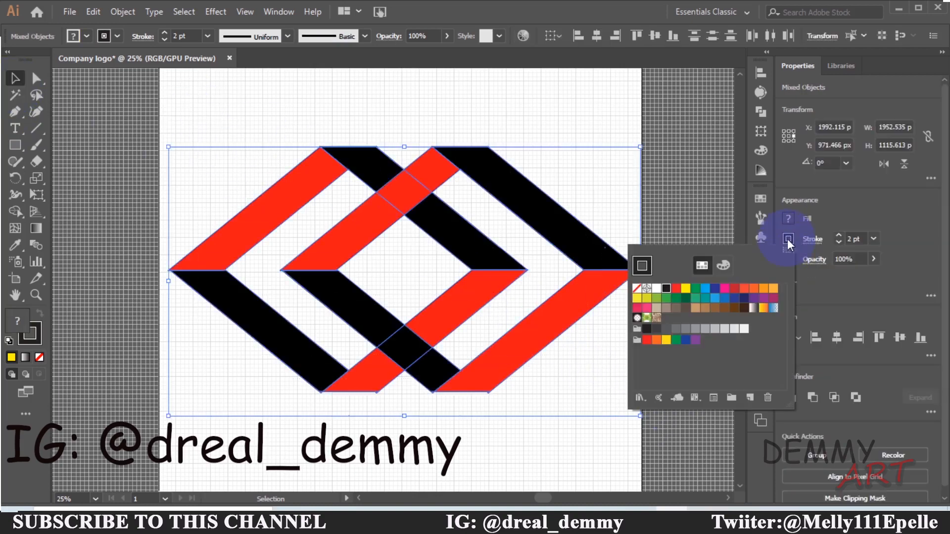
left_click(635, 290)
left_click(558, 124)
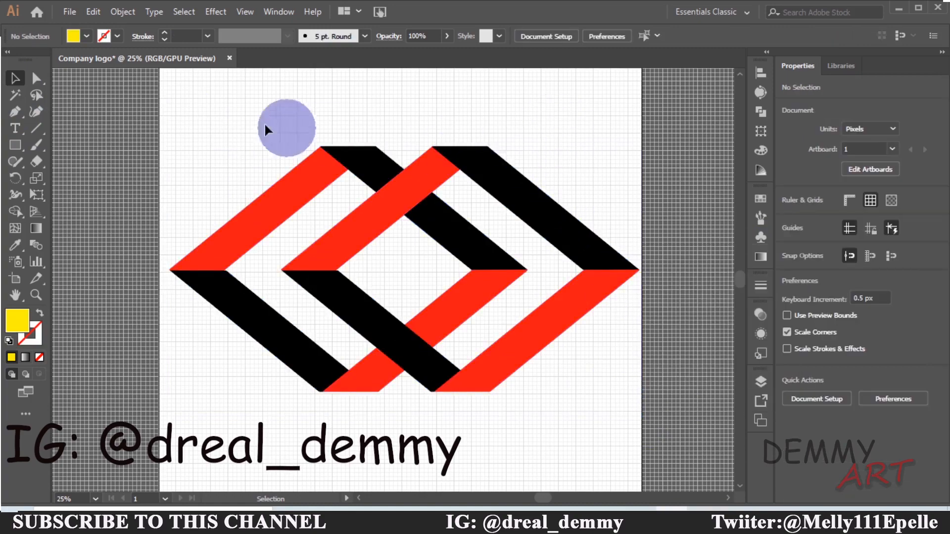
Apply Offset Path to the whole logo with an offset of 20 px and Miter joins
left_click_drag(210, 118, 637, 410)
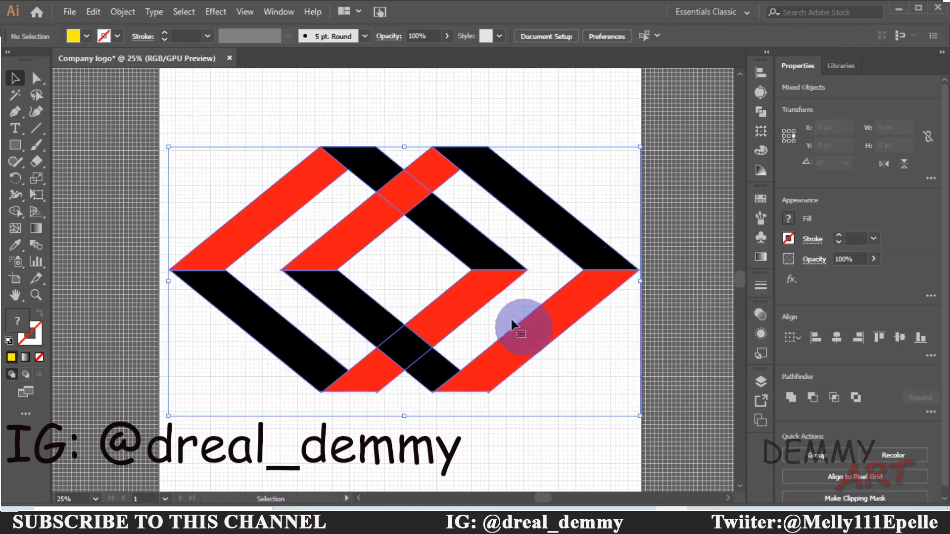
left_click(127, 15)
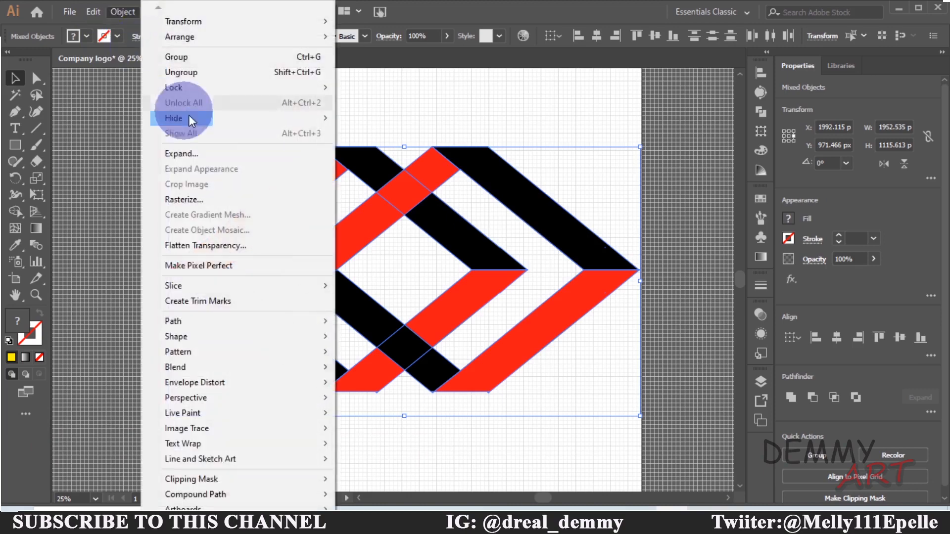
mouse_move(193, 325)
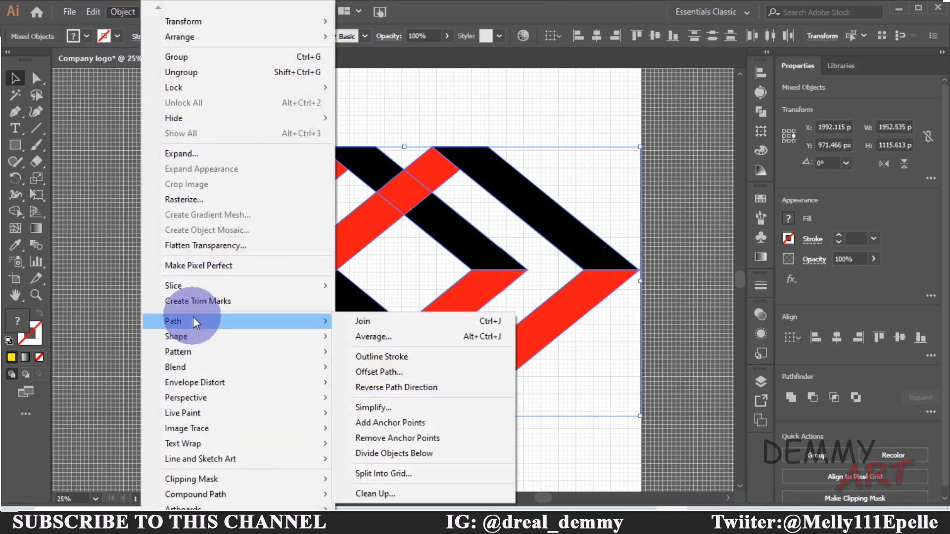
left_click(387, 371)
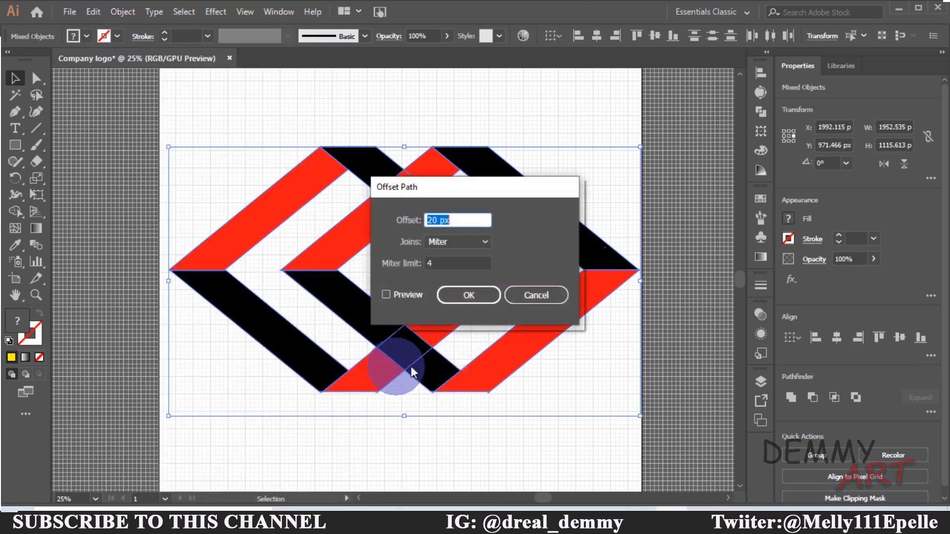
left_click_drag(434, 216, 428, 216)
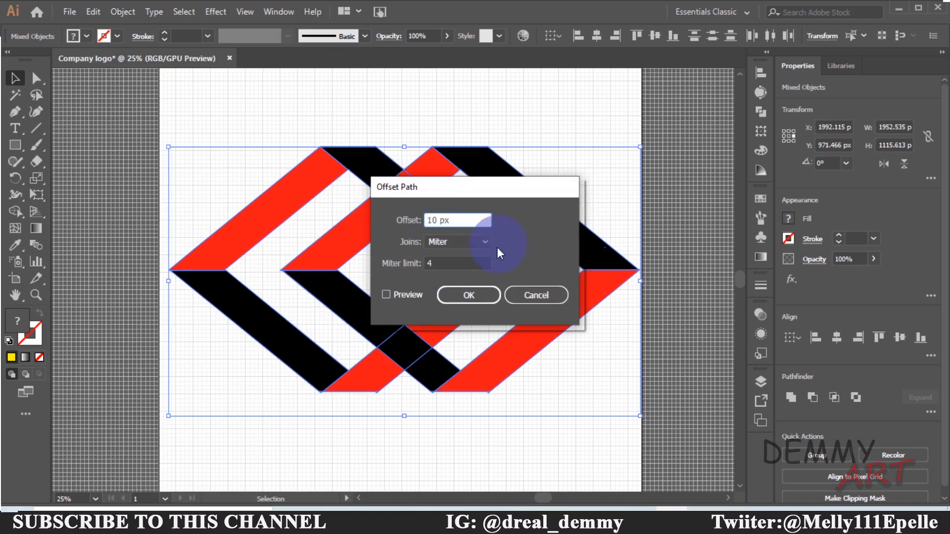
left_click(391, 295)
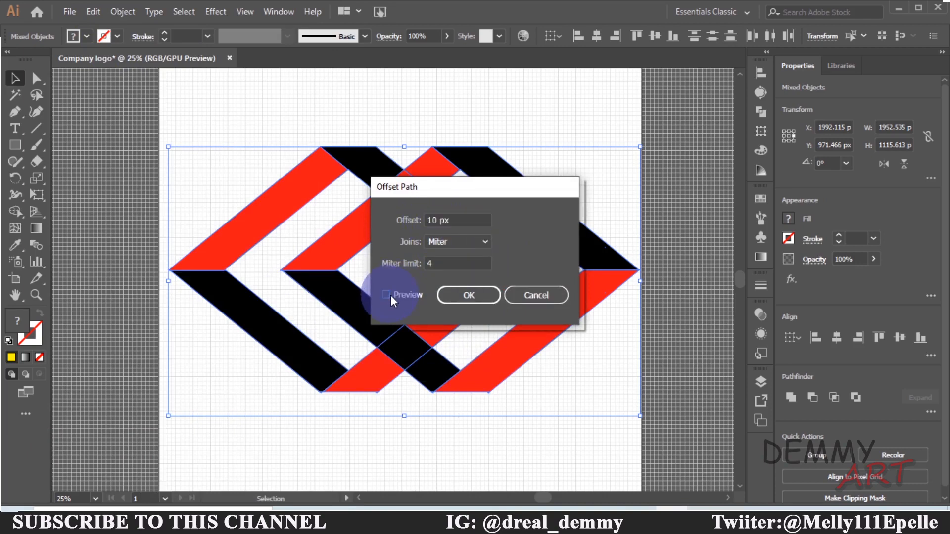
left_click(390, 295)
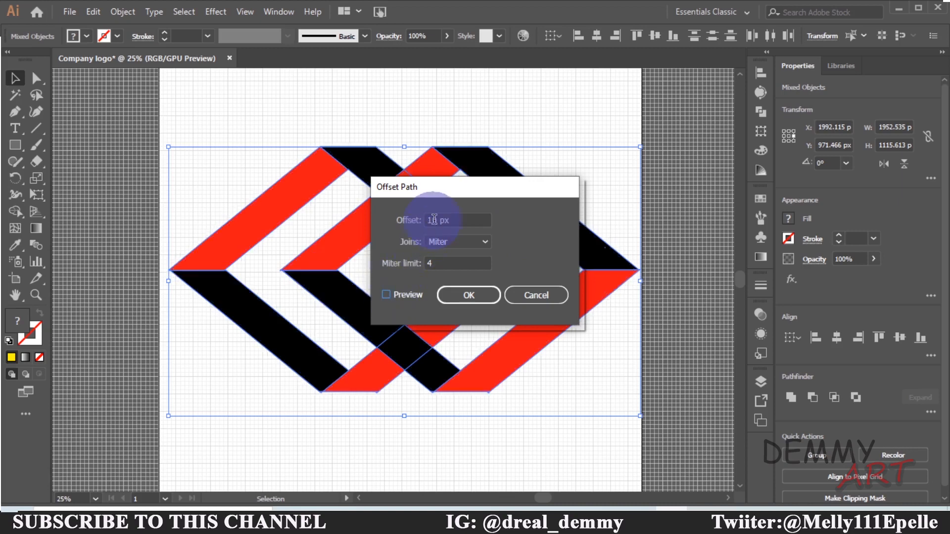
left_click_drag(441, 220, 424, 220)
type("2")
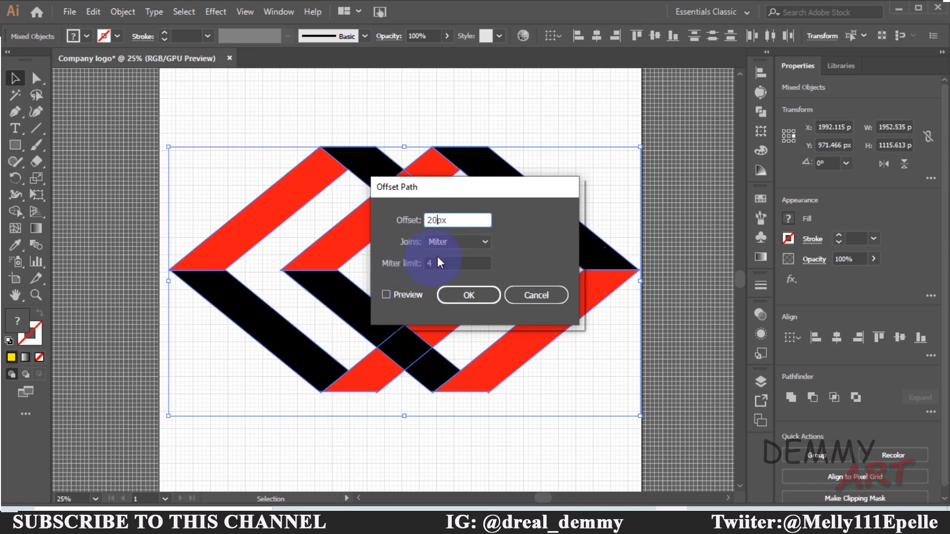
left_click(388, 295)
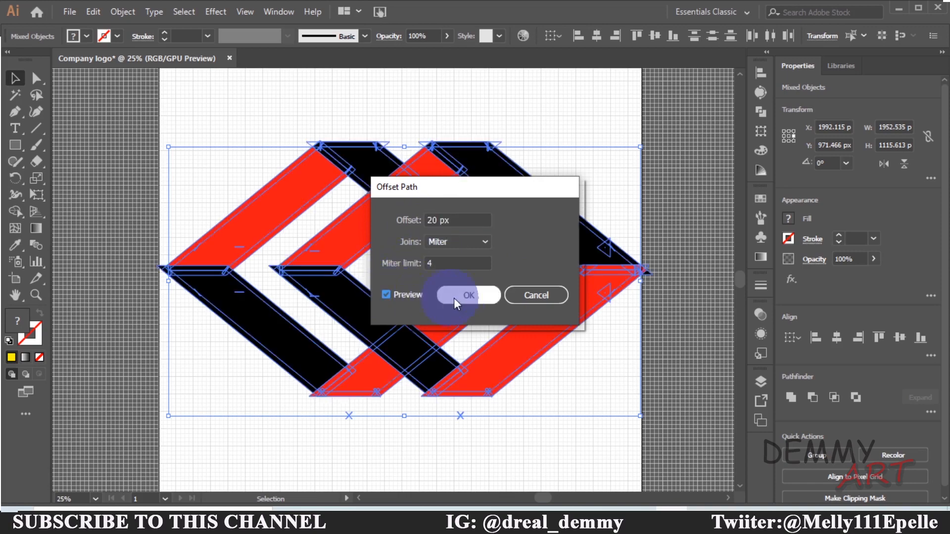
left_click(470, 297)
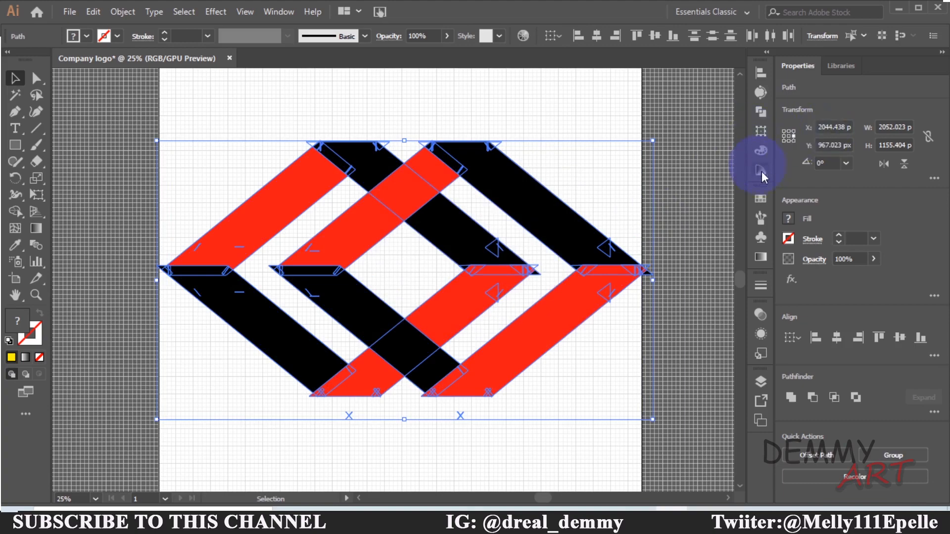
Fill the new offset outline shapes with the yellow swatch
left_click(759, 198)
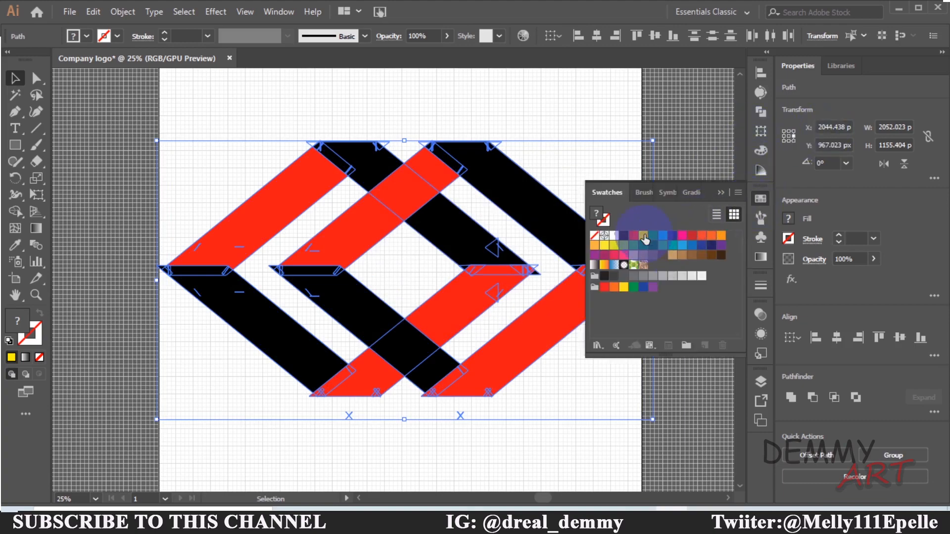
left_click(643, 235)
left_click(718, 195)
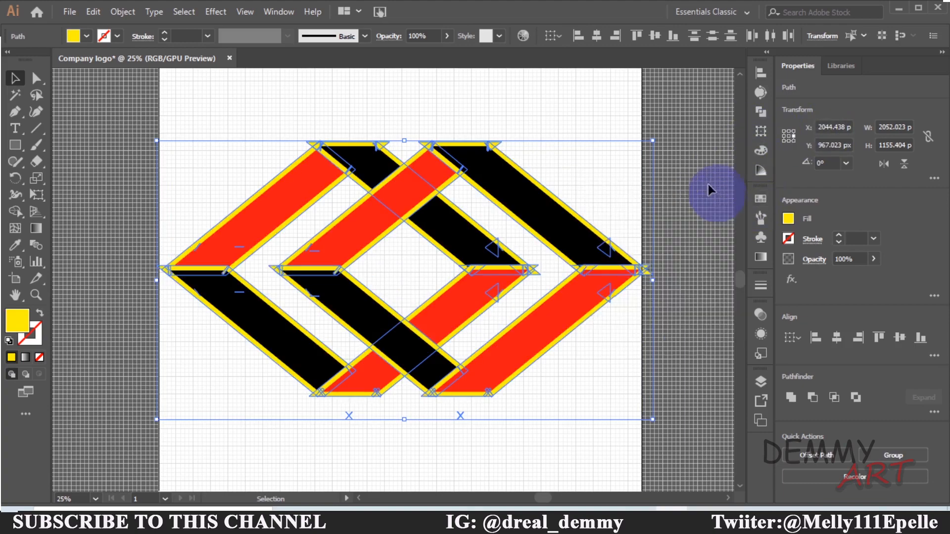
left_click(619, 131)
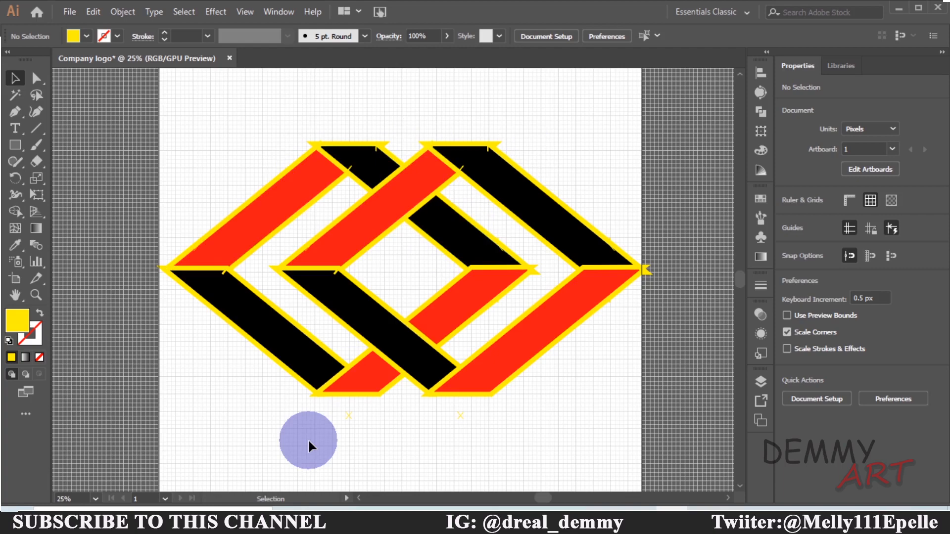
Select everything and use Shape Builder on the band crossings at the top and bottom so the ribbons interlock
key("a")
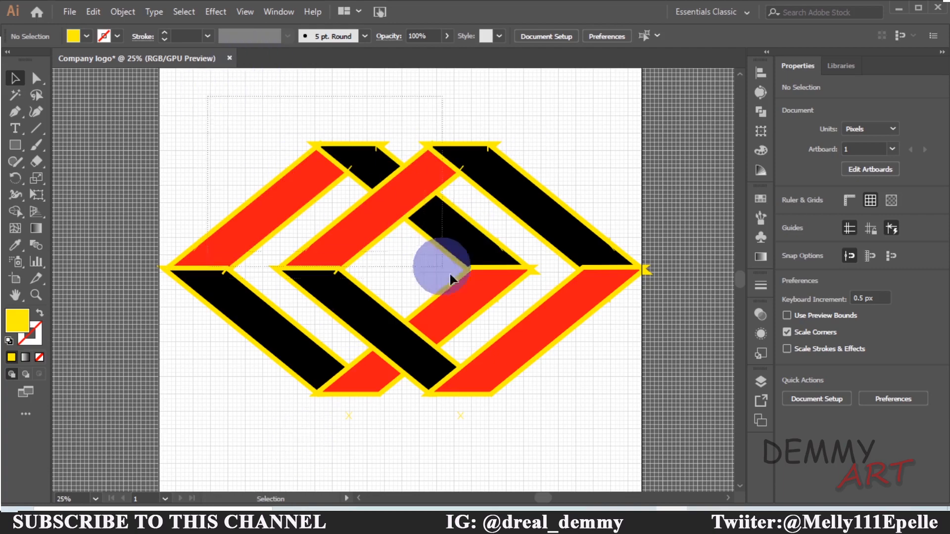
key("ctrl+a")
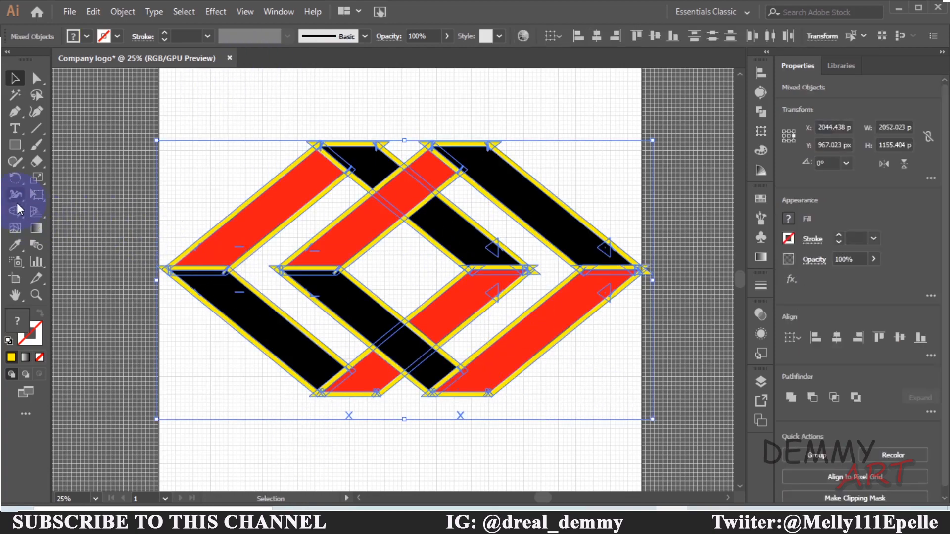
left_click(15, 211)
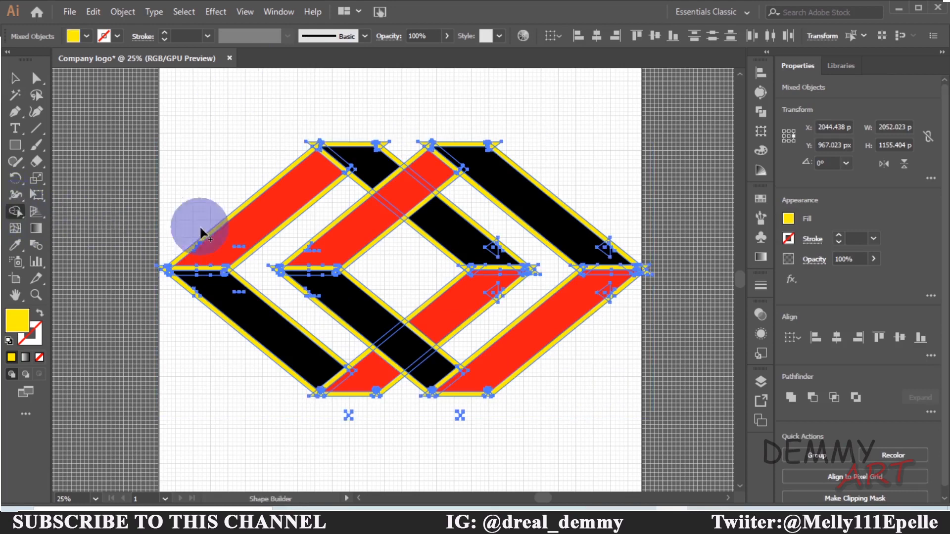
left_click(280, 236, "alt")
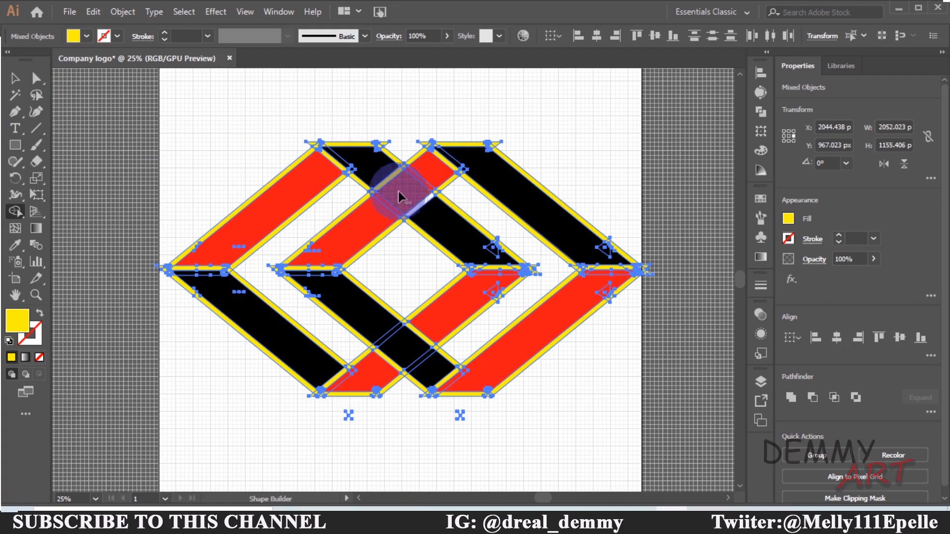
left_click(384, 178, "alt")
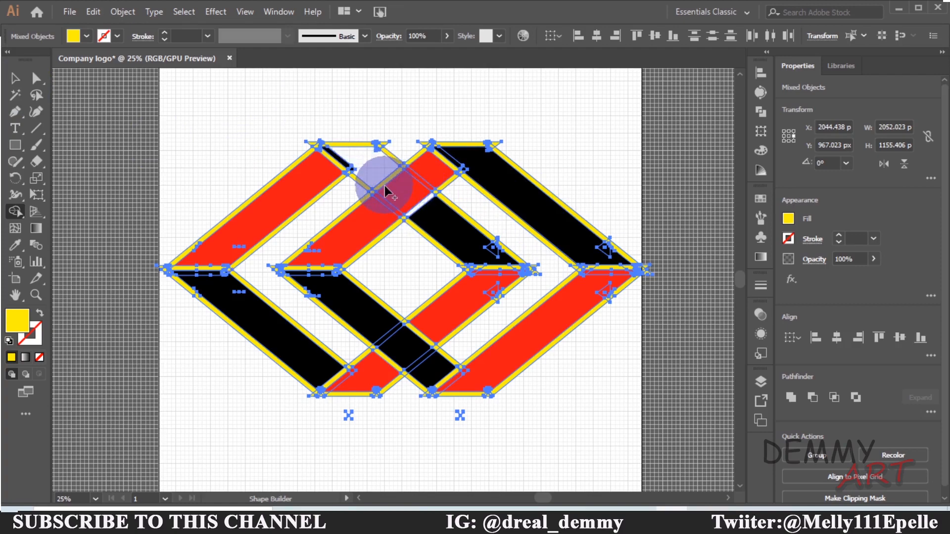
key("ctrl+z")
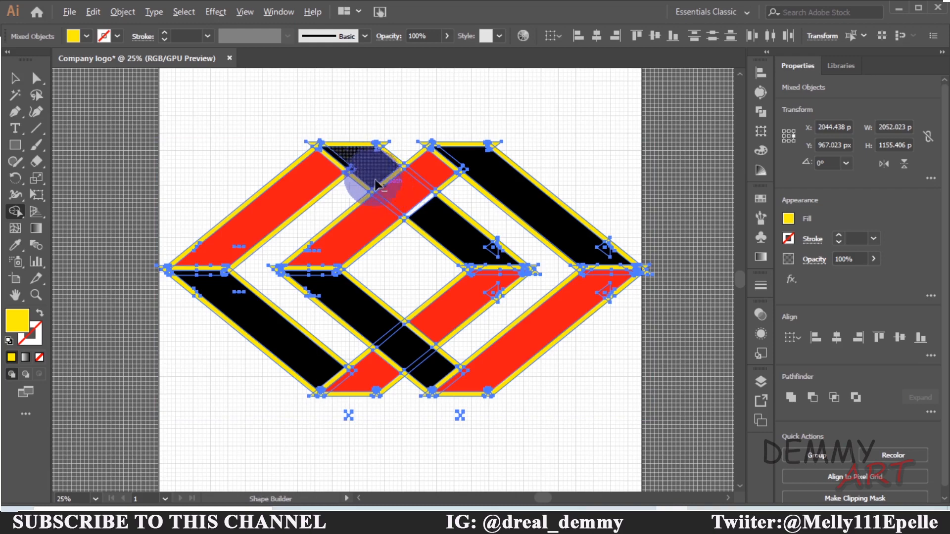
left_click(379, 185, "alt")
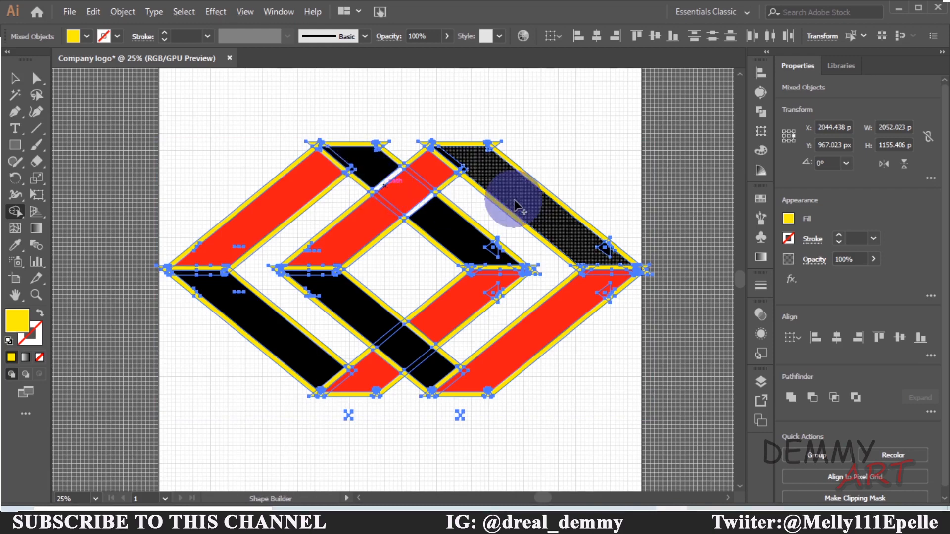
key("ctrl+=")
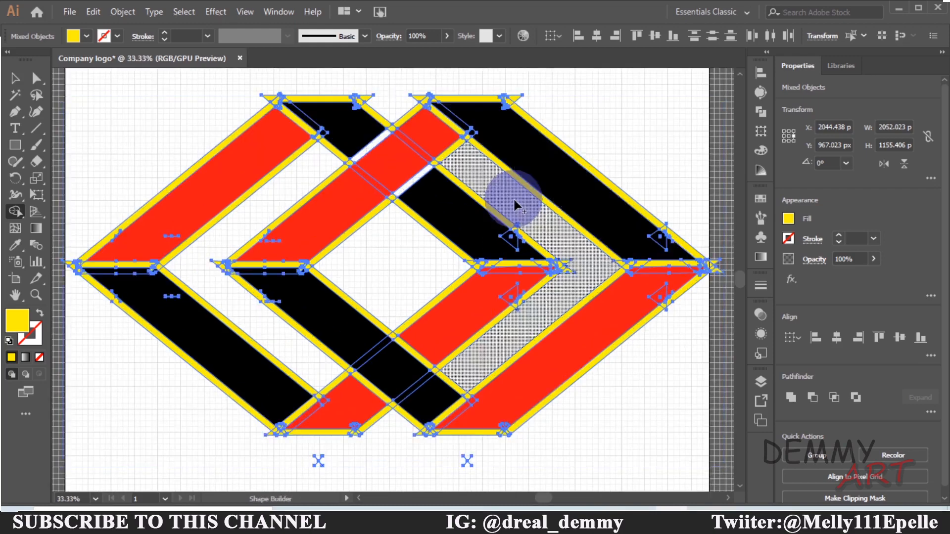
left_click(419, 360, "alt")
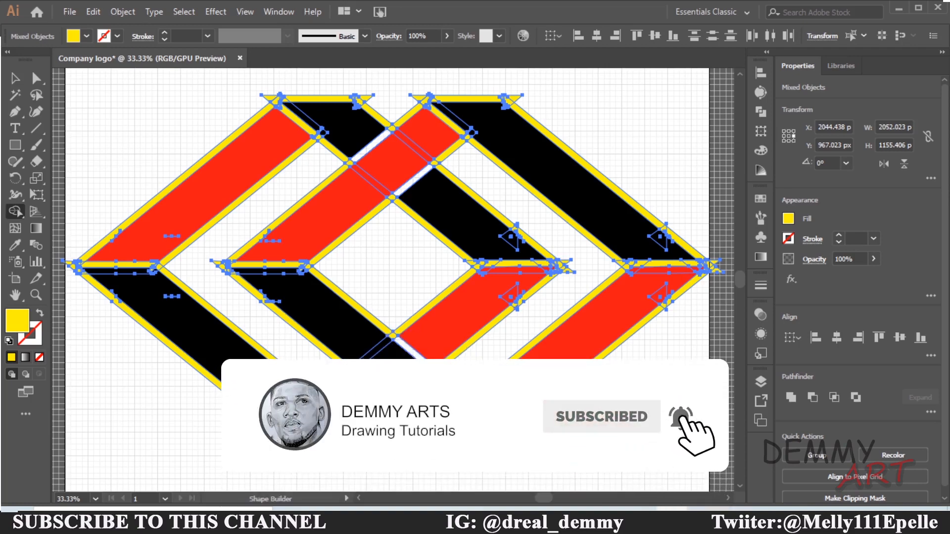
left_click(503, 315)
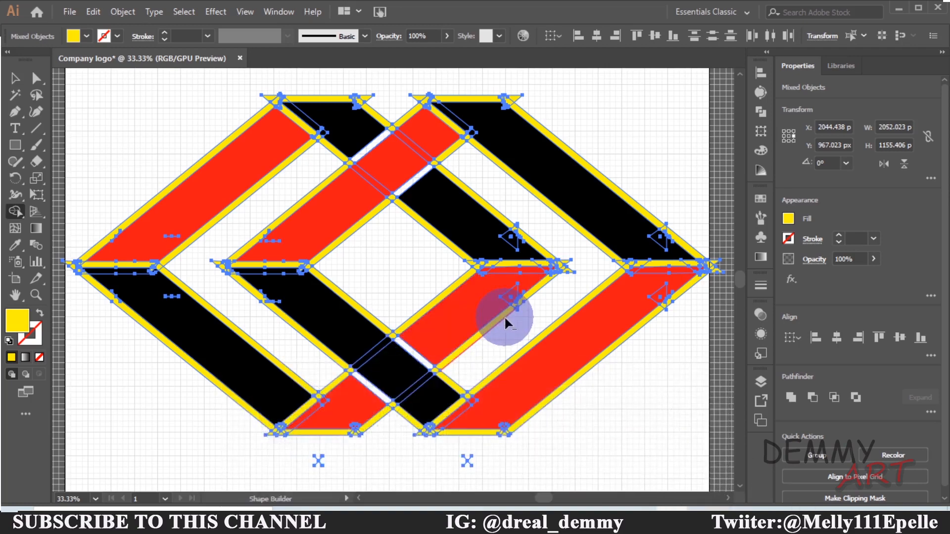
left_click(504, 317, "alt")
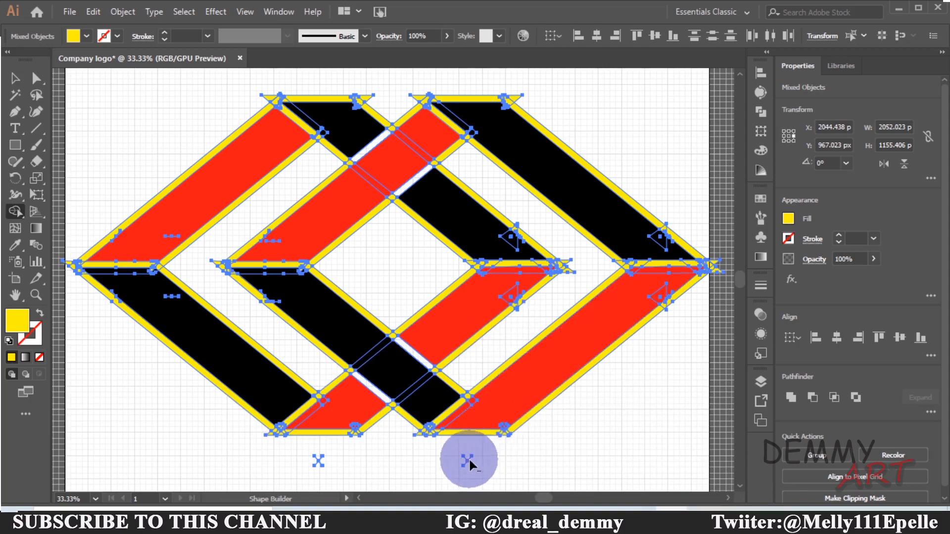
Try merging more outline pieces along the bottom marks and top-left edge with Shape Builder, undoing the last three changes
mouse_move(451, 464)
left_mouse_down()
mouse_move(509, 469)
mouse_move(405, 461)
mouse_move(447, 477)
mouse_move(471, 476)
left_mouse_up()
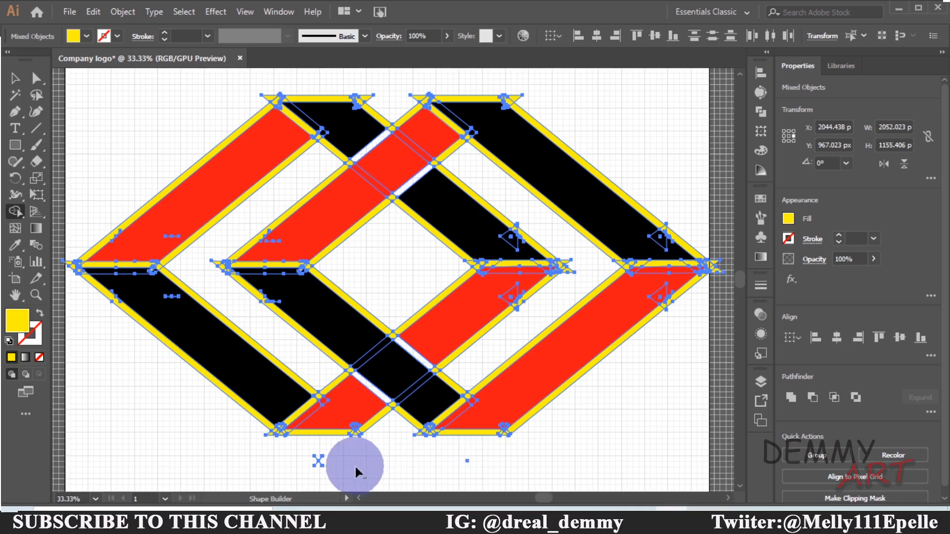
left_click_drag(309, 454, 322, 459)
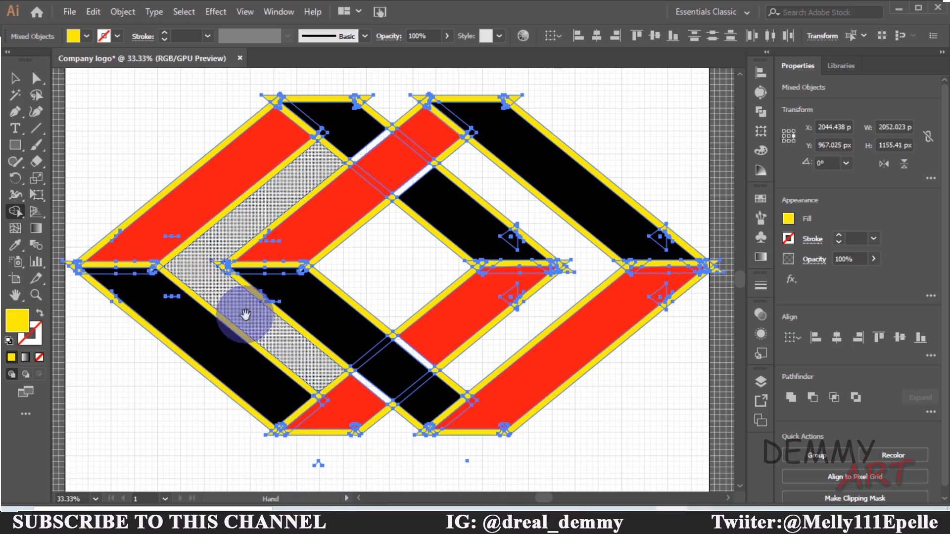
left_click_drag(241, 312, 269, 314)
left_click(261, 314, "alt")
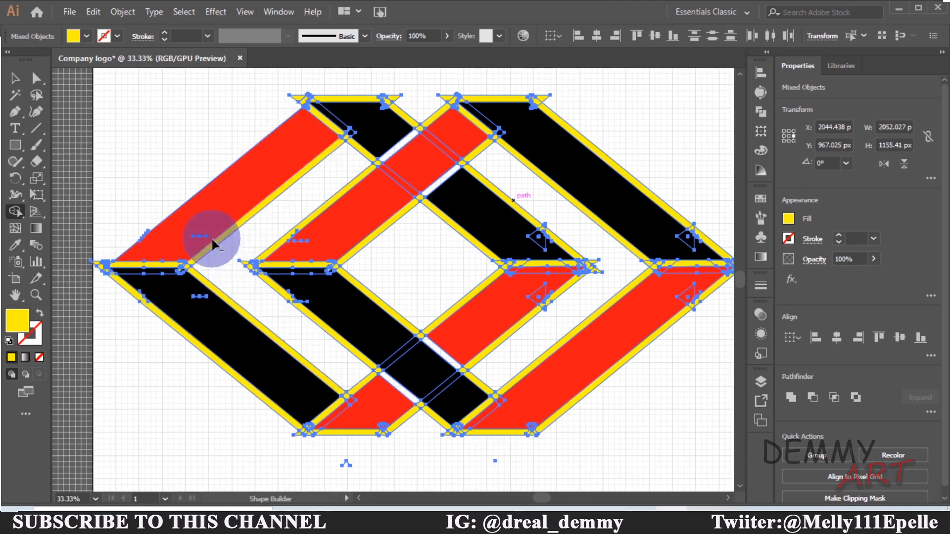
left_click(314, 112, "alt")
left_click(375, 99, "alt")
left_click(402, 115, "alt")
left_click(300, 102, "alt")
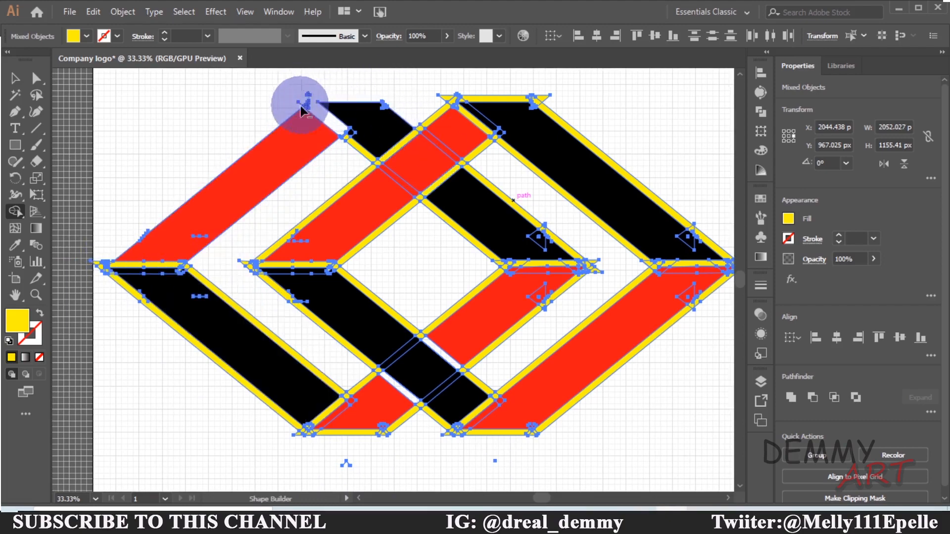
key("ctrl+z")
key("ctrl+z")
key("ctrl+z")
key("ctrl+z")
key("ctrl+z")
key("ctrl+z")
key("v")
left_click(426, 237)
left_click(357, 150)
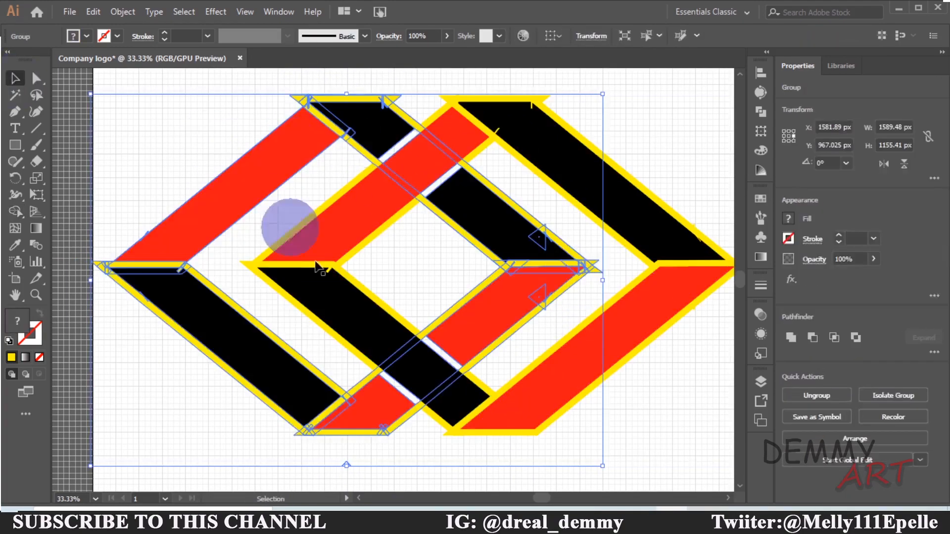
double_click(396, 321)
double_click(397, 319)
key("ctrl+z")
key("ctrl+z")
left_click(636, 83)
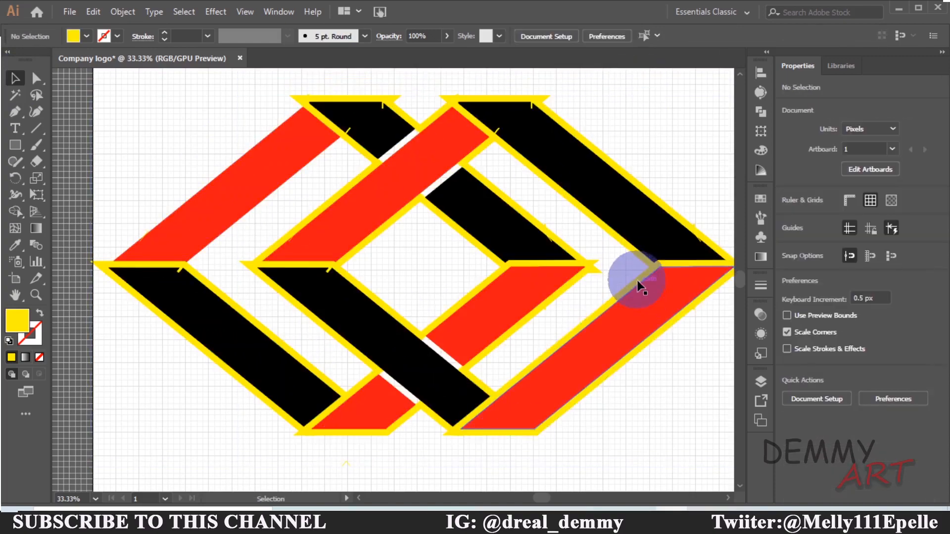
Select the stray yellow outline fragment at the top of the left diamond with Direct Selection and delete it
left_click(638, 280)
left_click(187, 132)
key("a")
left_click(615, 163)
left_click(144, 110)
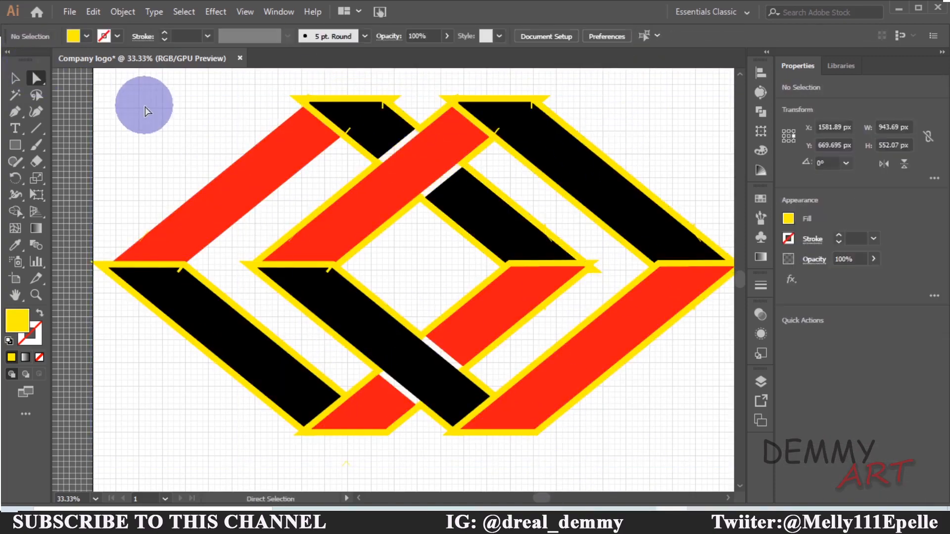
left_click(18, 81)
left_click(36, 79)
left_click(302, 100)
key("Delete")
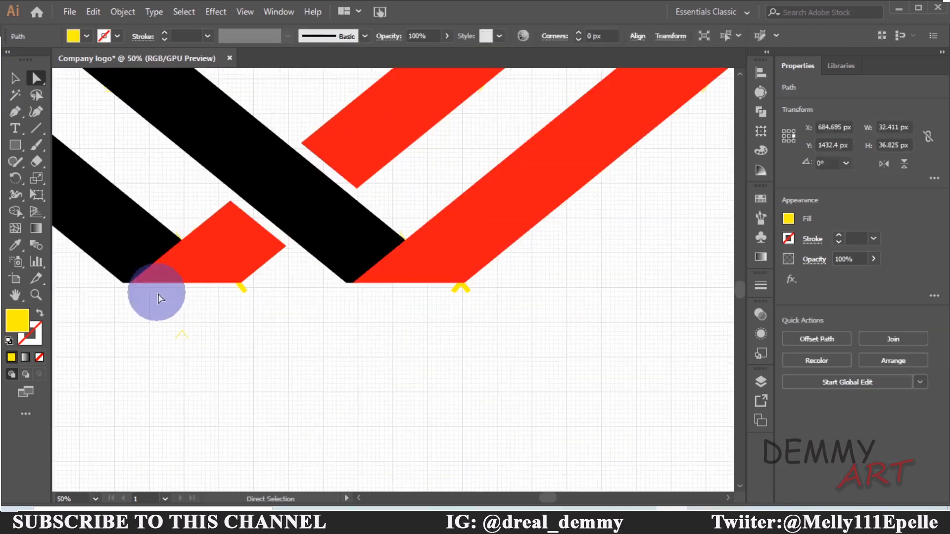
Delete the stray yellow outline fragments along the bottom band crossings and at the top of the logo
left_click(458, 291)
left_click(180, 333)
left_click(343, 313)
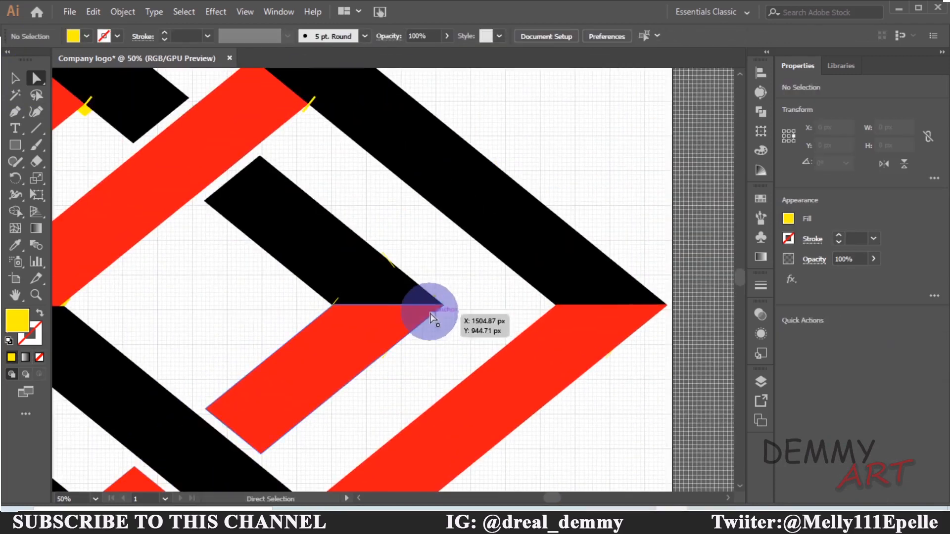
left_click(434, 297)
key("Delete")
key("ctrl+z")
left_click(388, 261)
key("Delete")
left_click(313, 101)
key("Delete")
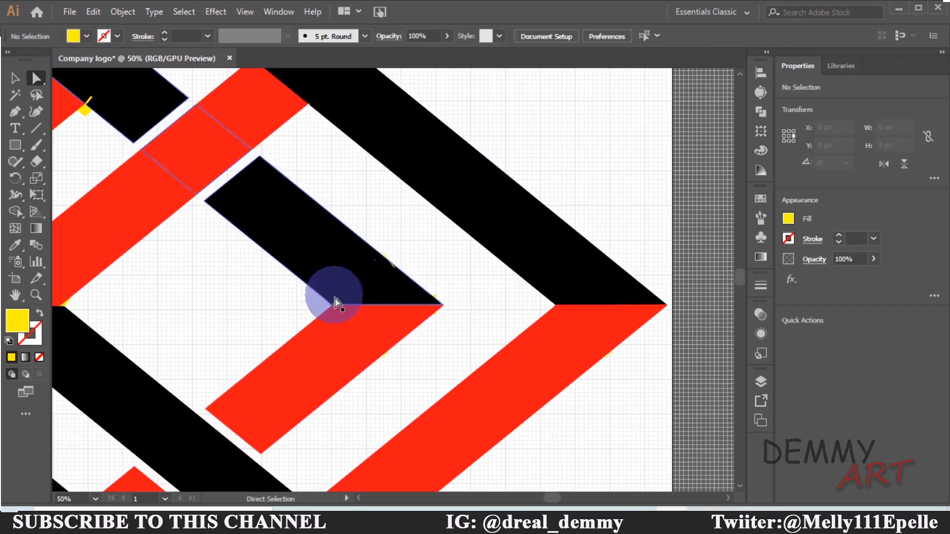
Delete the yellow outline pieces at the top of the left red band and the tip of the top black band
left_click(335, 301)
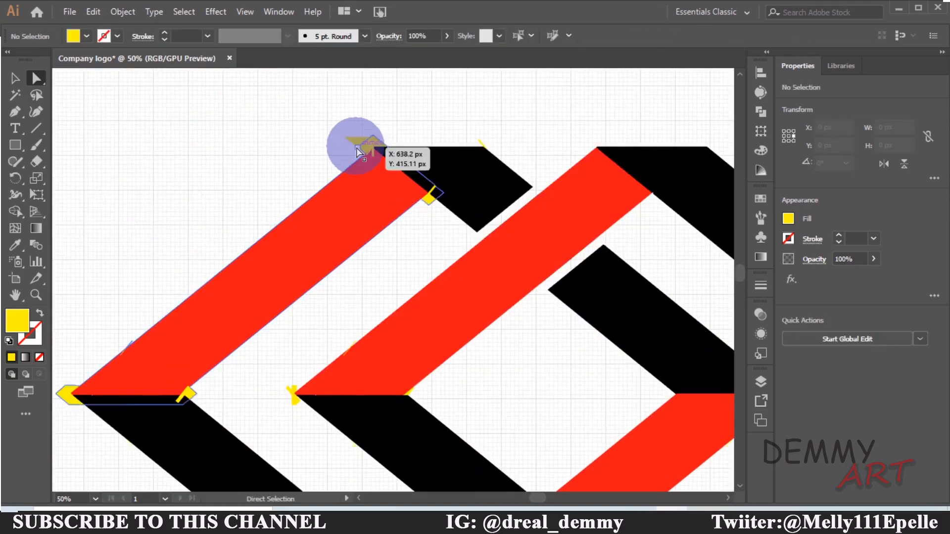
left_click(377, 147)
key("Delete")
left_click(482, 144)
key("Delete")
left_click(427, 196)
key("Delete")
key("ctrl+z")
key("Delete")
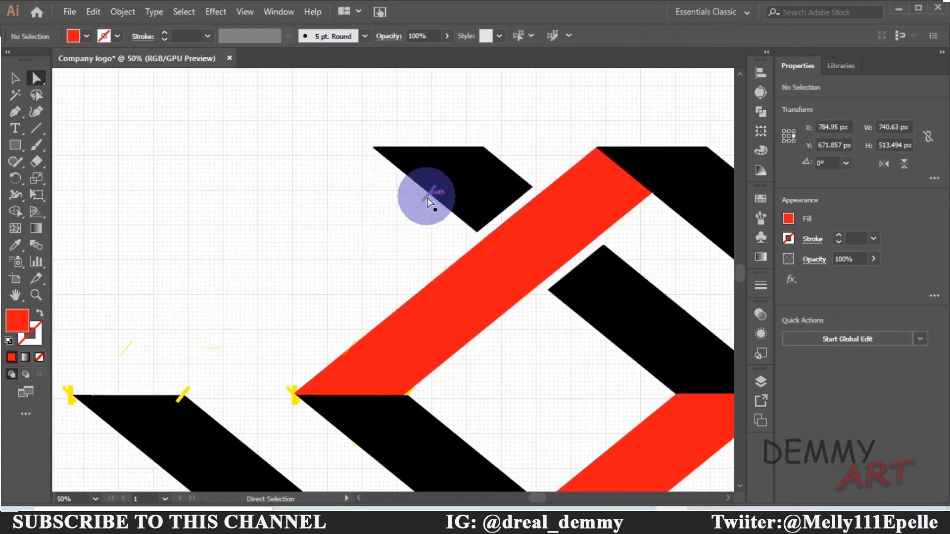
Delete the remaining yellow outline pieces at the left points of both diamonds
key("ctrl+z")
left_click(427, 198)
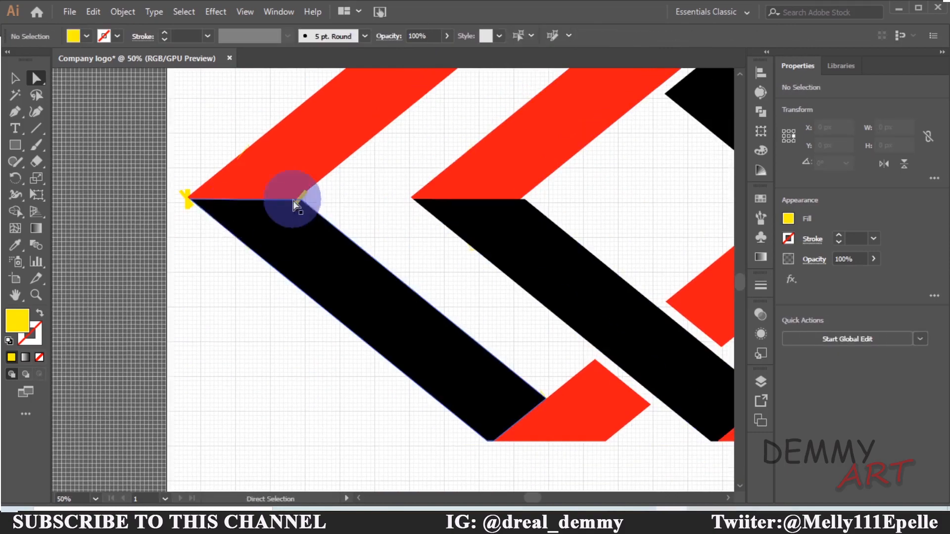
left_click(297, 197)
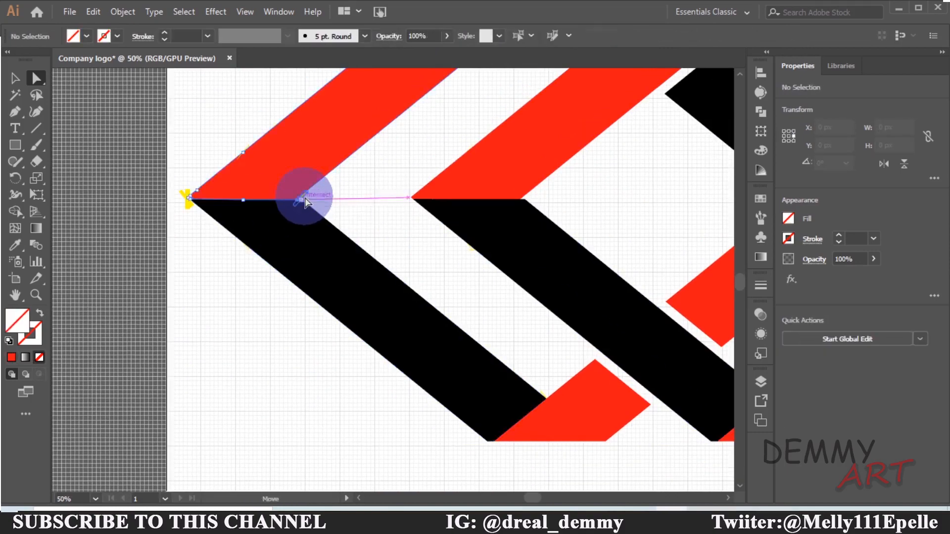
key("Delete")
key("ctrl+z")
left_click(187, 199)
key("Delete")
key("ctrl+z")
left_click(187, 199)
key("Delete")
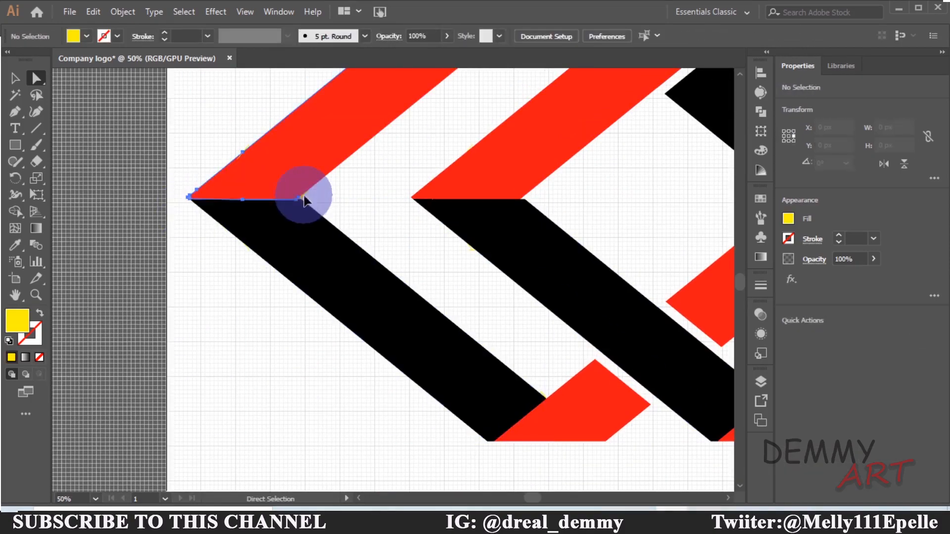
Zoom out to review the whole logo on the artboard
left_click(304, 198)
left_click(303, 198)
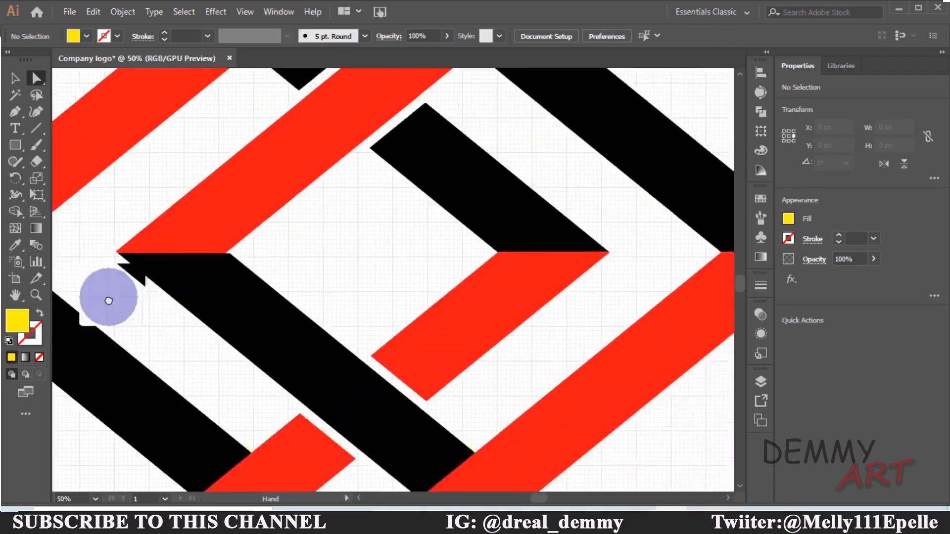
key("ctrl+minus")
key("ctrl+minus")
key("ctrl+minus")
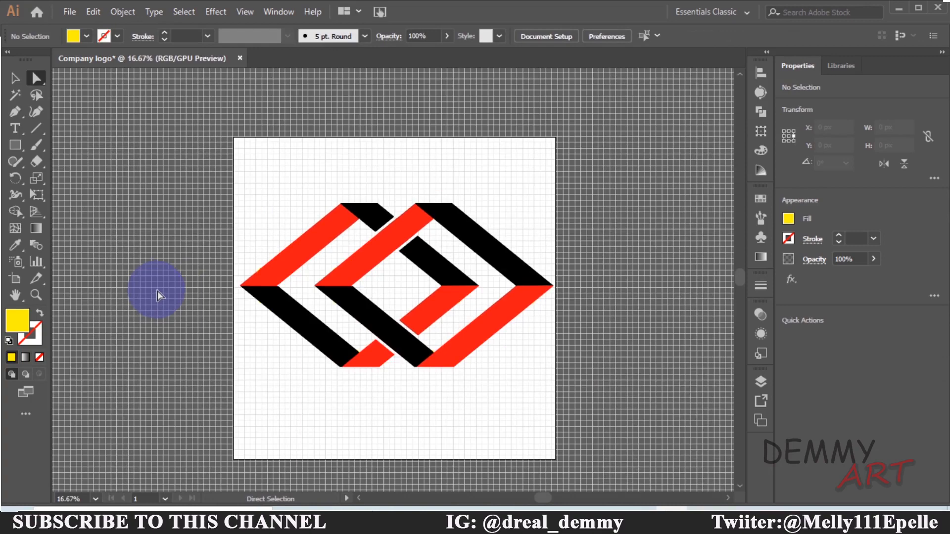
key("ctrl+minus")
key("ctrl+minus")
key("ctrl+plus")
key("ctrl+plus")
key("ctrl+plus")
key("ctrl+plus")
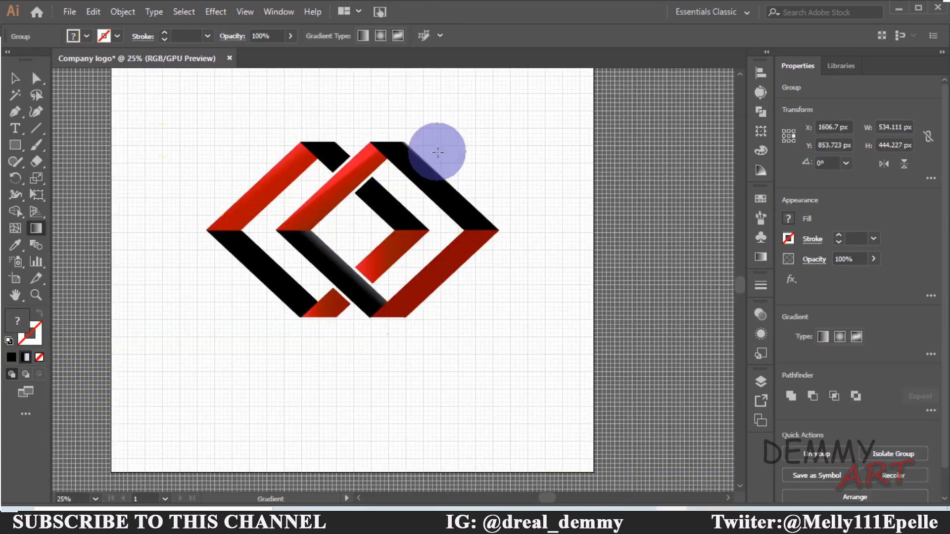
Select all the logo's band shapes and group them together
left_click(15, 79)
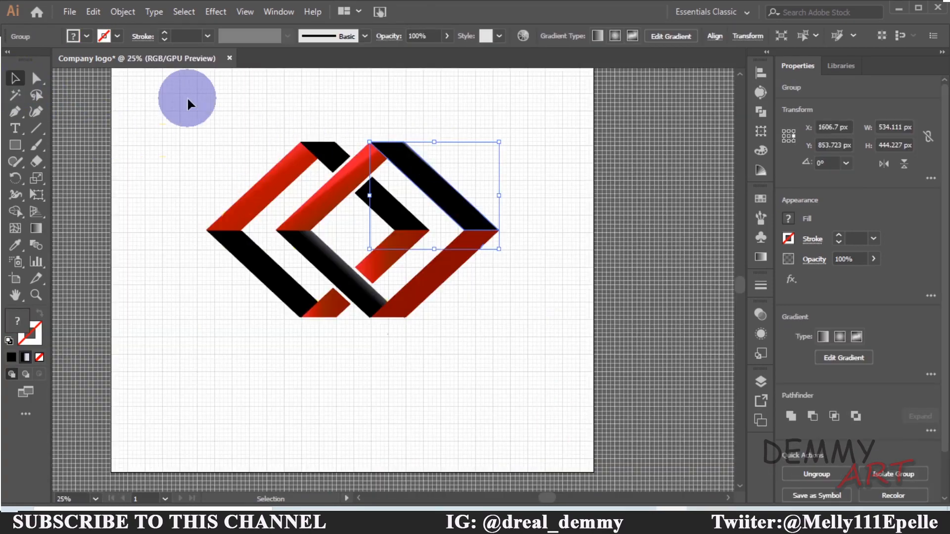
left_click_drag(502, 343, 77, 75)
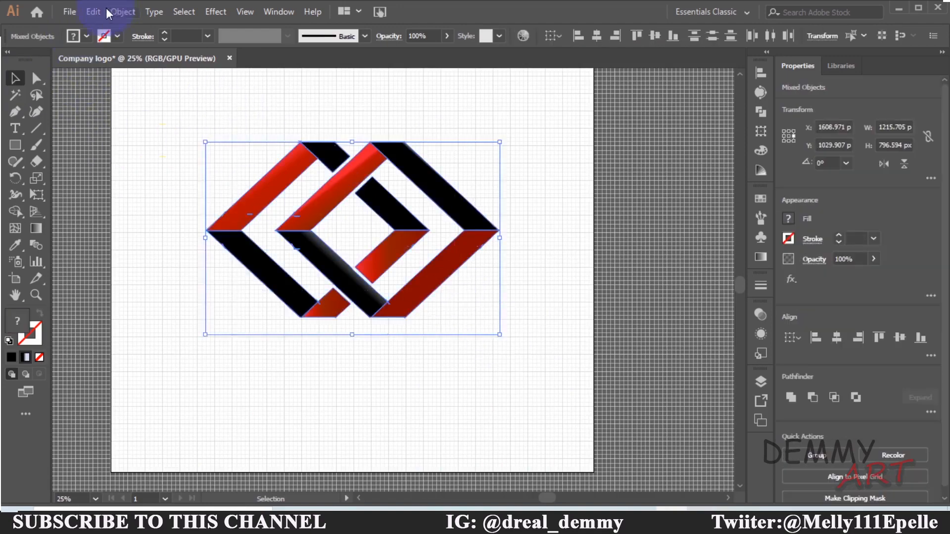
left_click(93, 12)
left_click(114, 13)
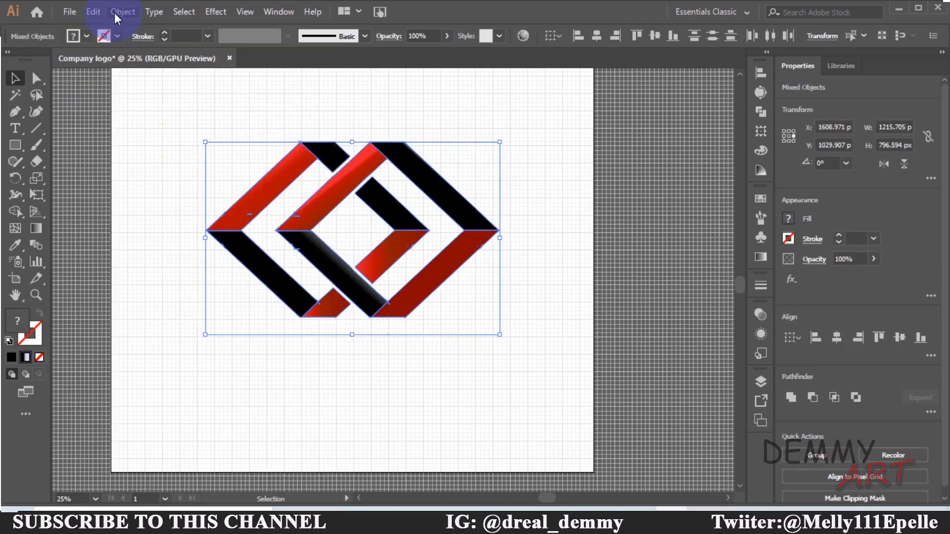
left_click(99, 10)
mouse_move(138, 10)
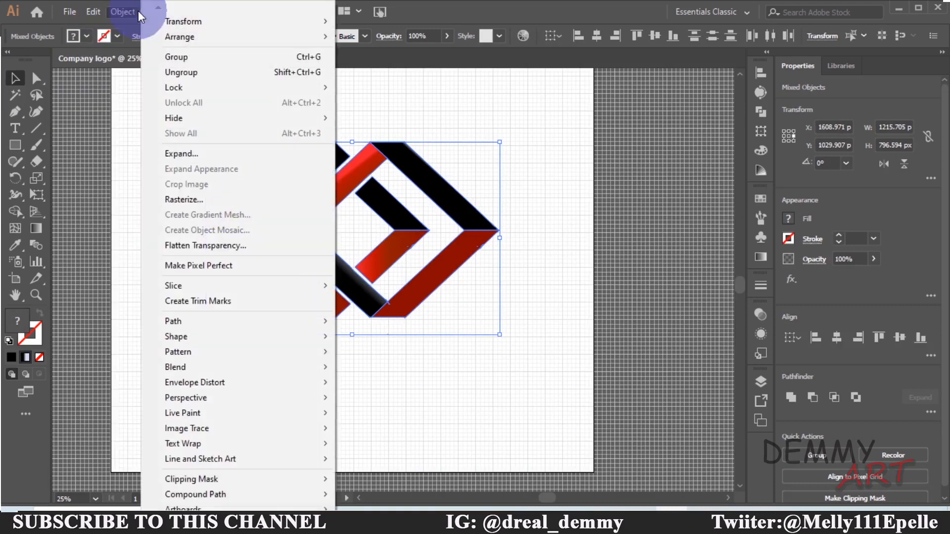
left_click(176, 58)
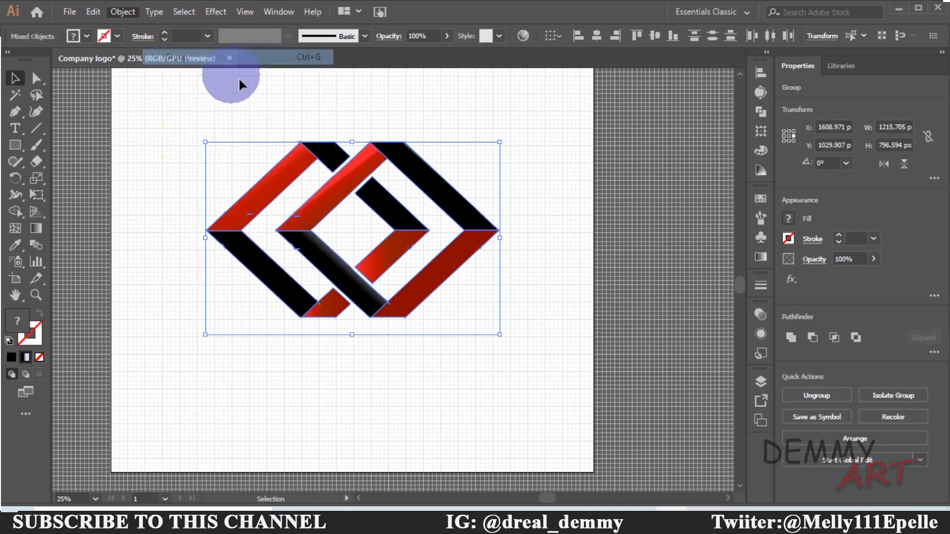
left_click(516, 126)
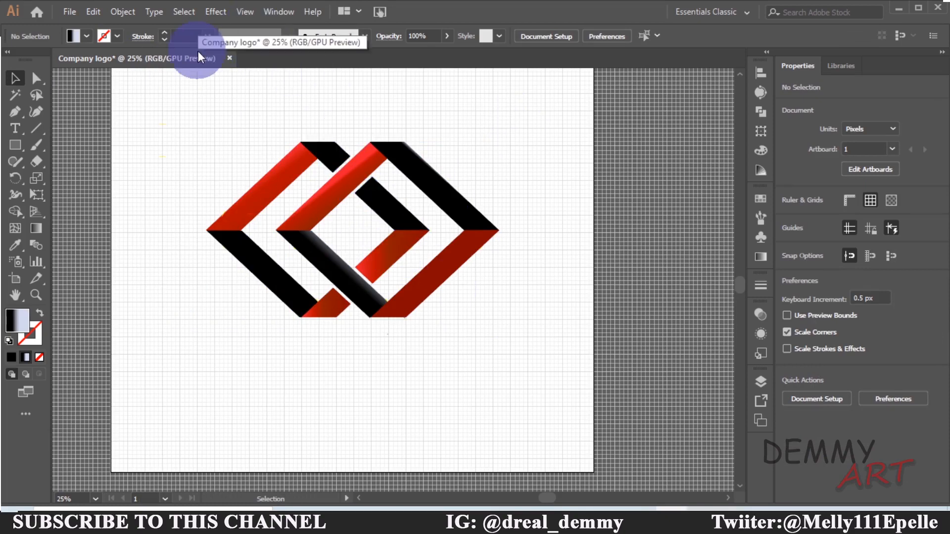
Hide the document grid and zoom out to view the finished logo on the artboard
left_click(249, 13)
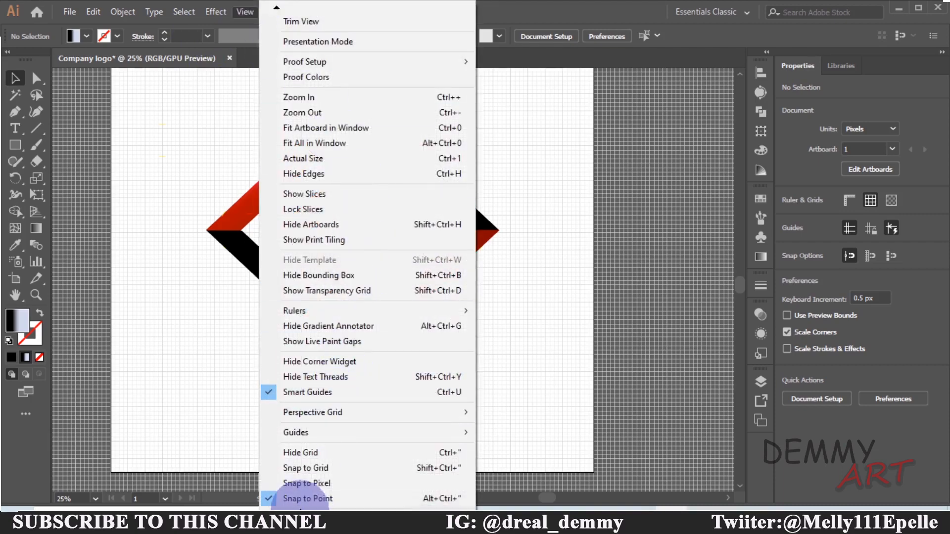
left_click(294, 454)
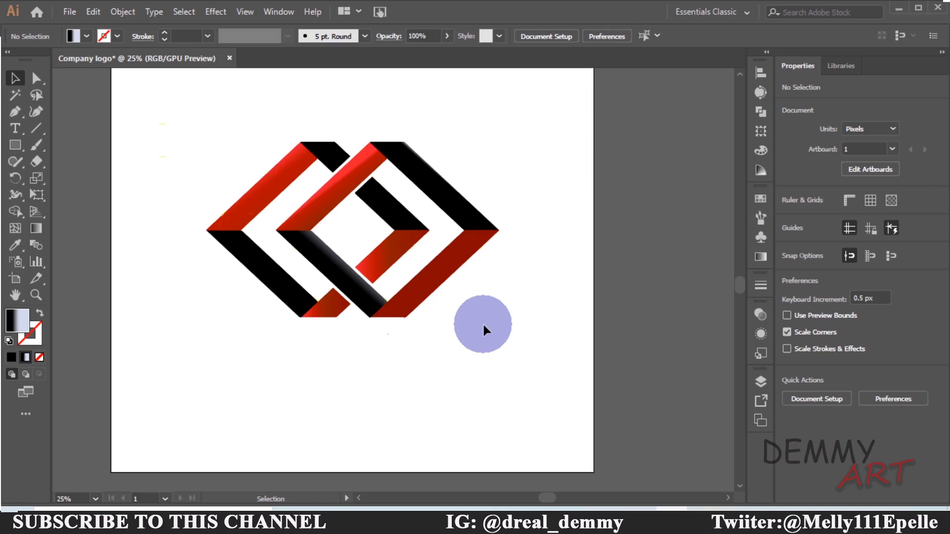
key("p")
key("ctrl+minus")
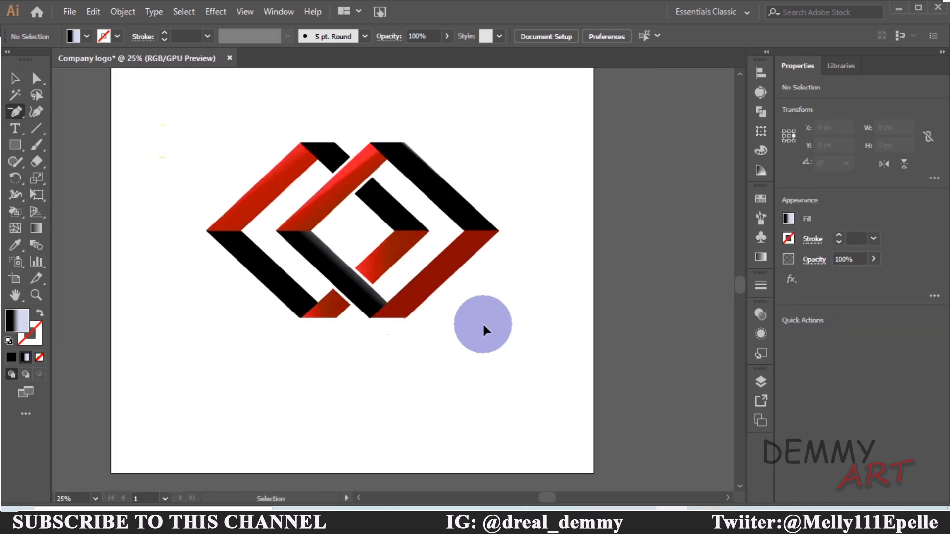
key("ctrl+plus")
key("ctrl+minus")
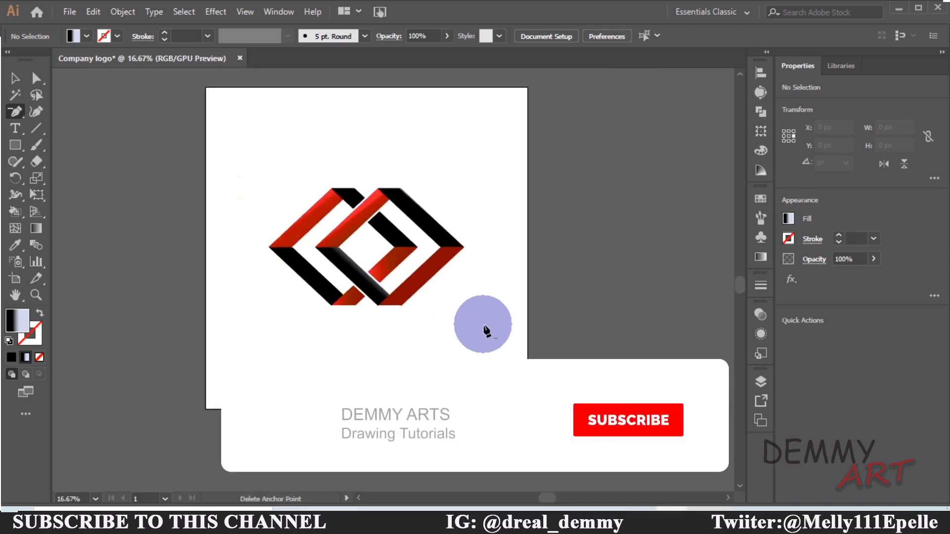
left_click(15, 78)
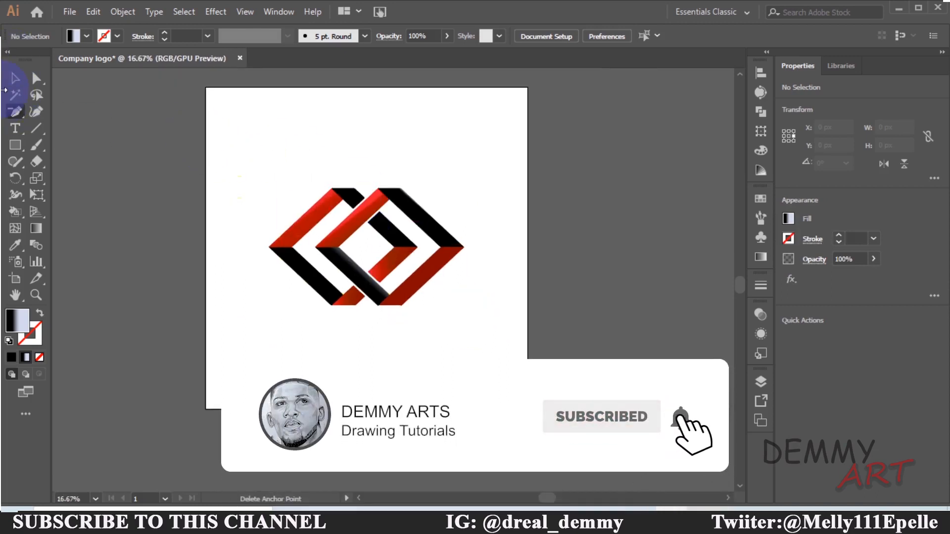